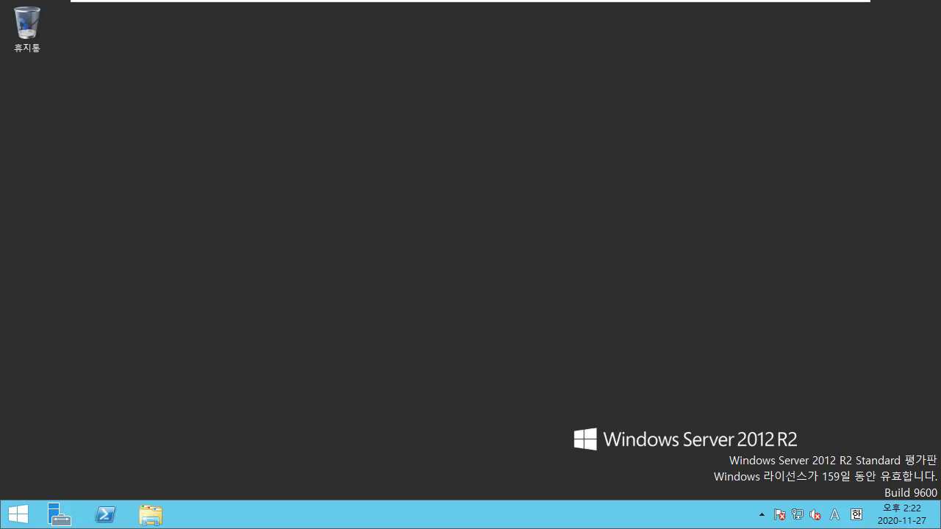
Step: Open a blank Notepad document on the host desktop and shift its window aside
key("super+r")
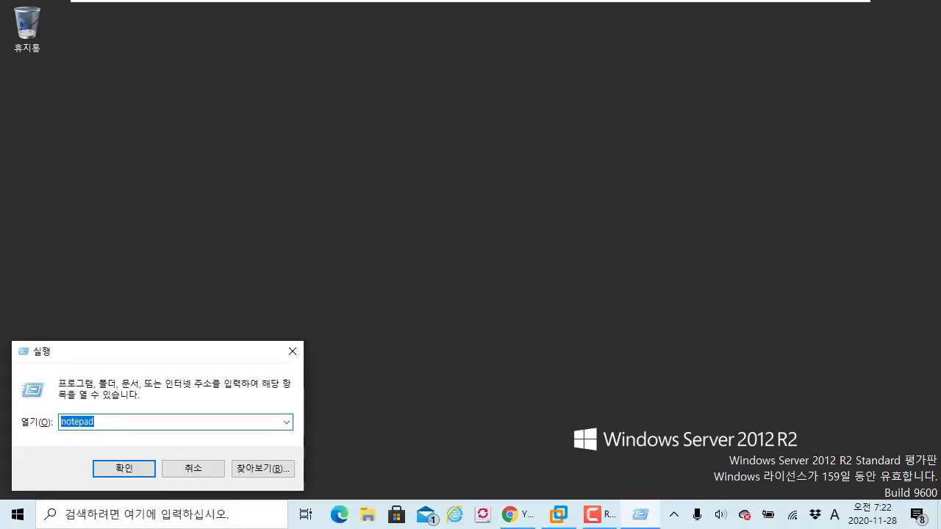
key("Return")
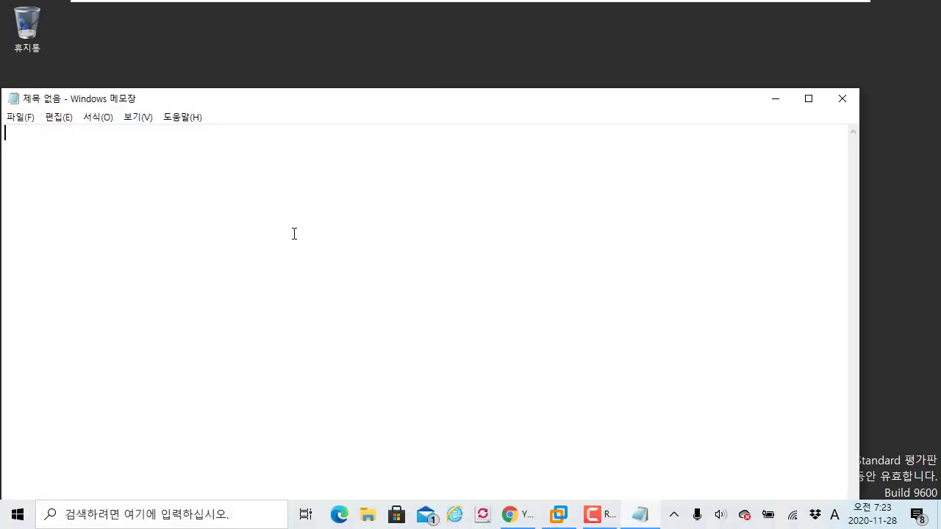
left_click_drag(241, 102, 408, 104)
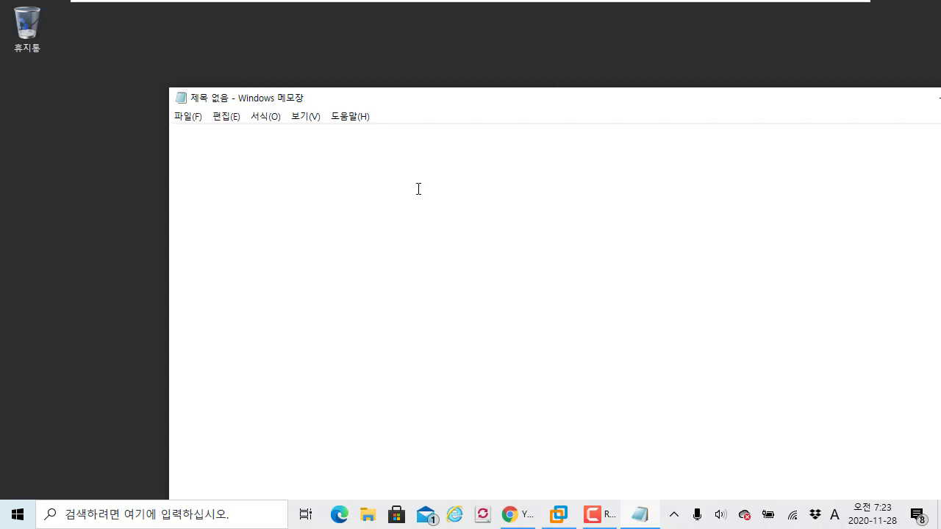
Step: Write the first bullet of the note as "- 프로세스 정보 (모니터링)"
key("Hangul")
type("- 프로시ㅅ")
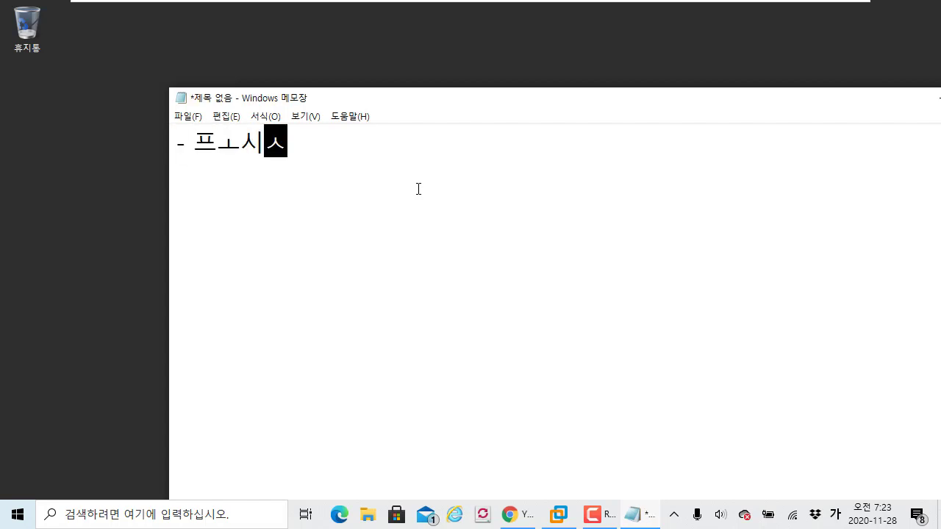
key("BackSpace")
key("BackSpace")
key("BackSpace")
key("BackSpace")
type("로세스 정보")
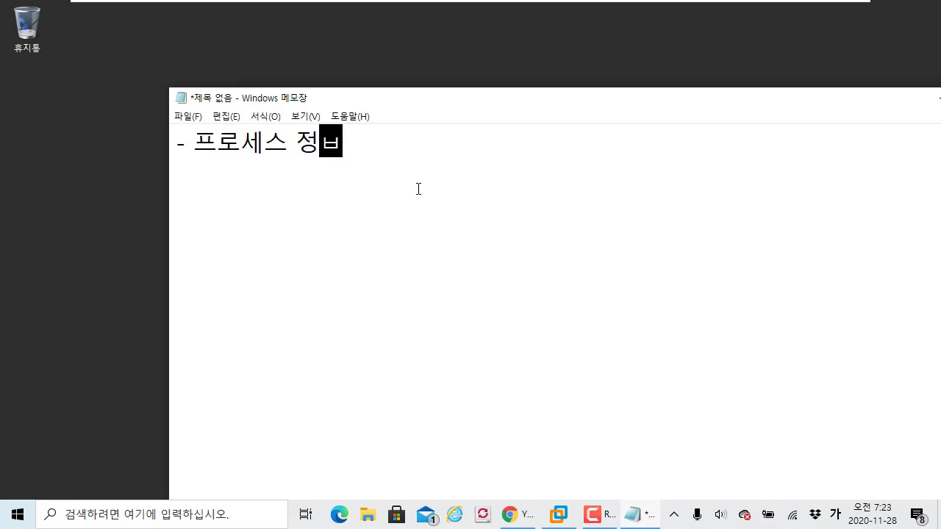
type(" (모니")
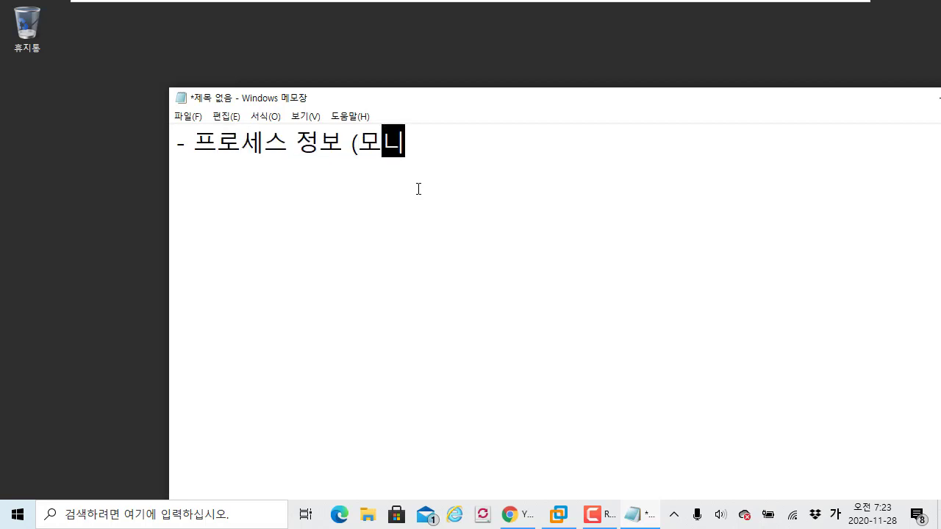
type("터닝)")
key("Return")
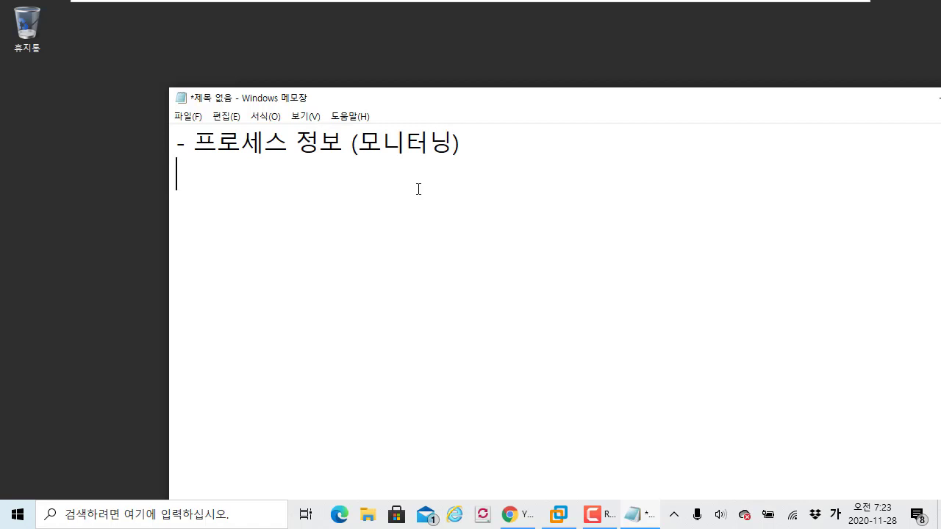
key("BackSpace")
key("BackSpace")
key("BackSpace")
type("링")
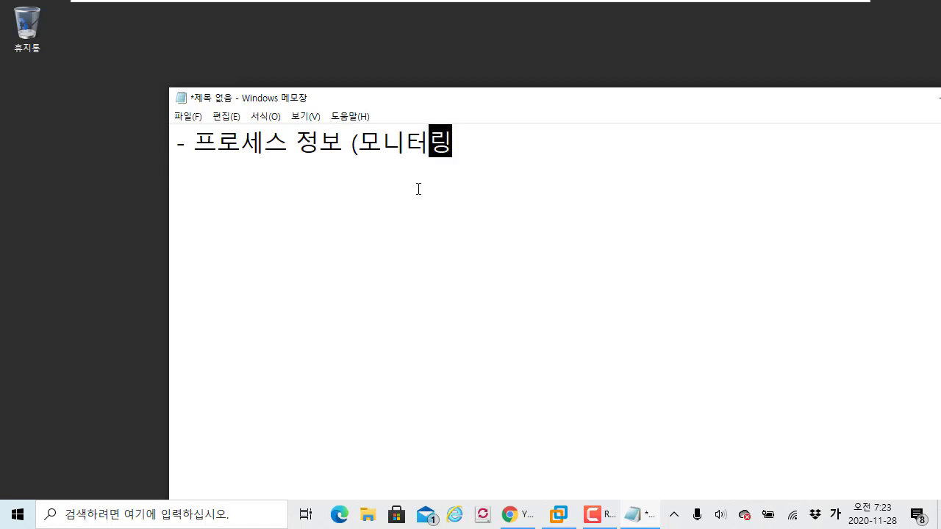
key("Return")
key("BackSpace")
type(")")
key("Return")
Step: Insert the heading "윈도우 악성코드 감염" above the process information bullet
key("Up")
key("Return")
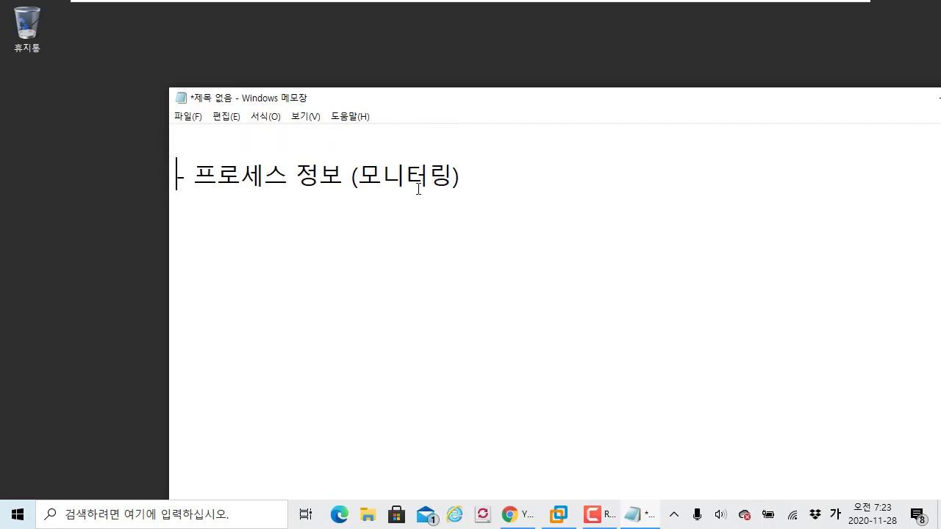
key("Up")
type("윈도")
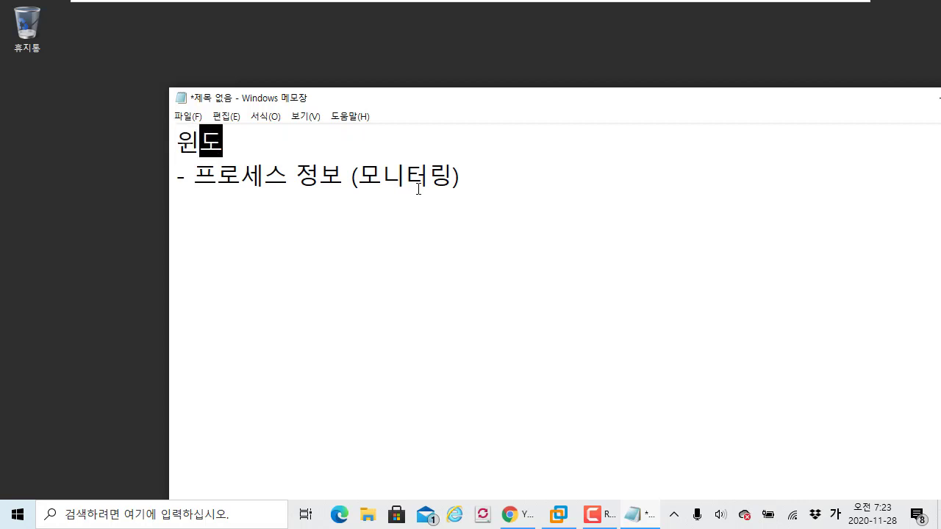
type("우 악성코드 감염")
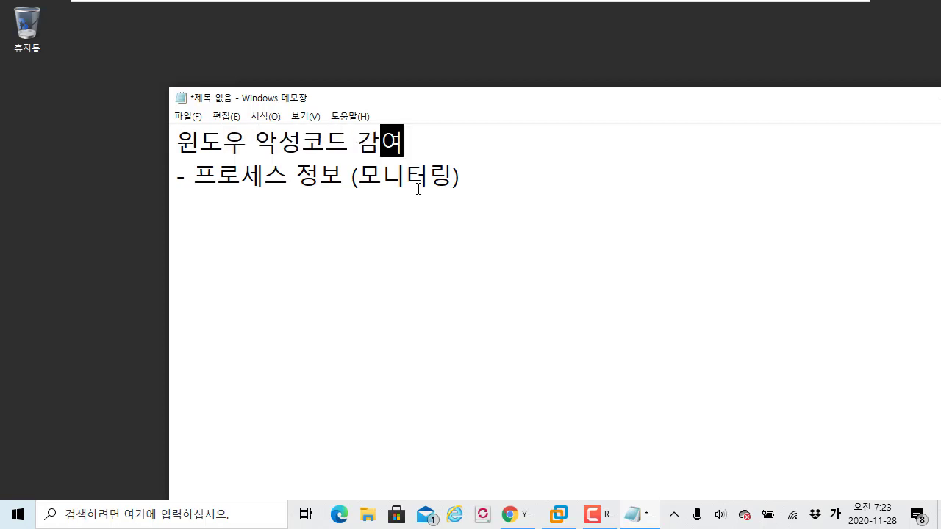
type("..")
key("BackSpace")
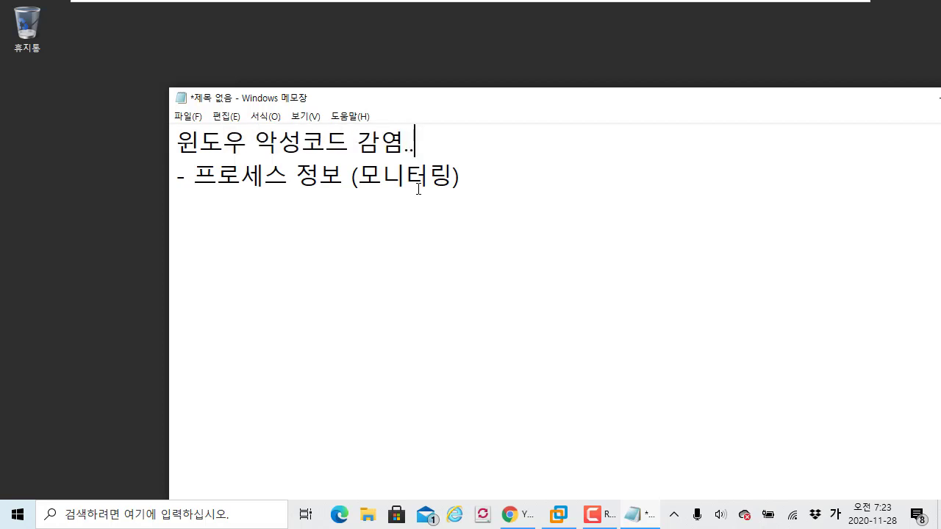
key("BackSpace")
key("Return")
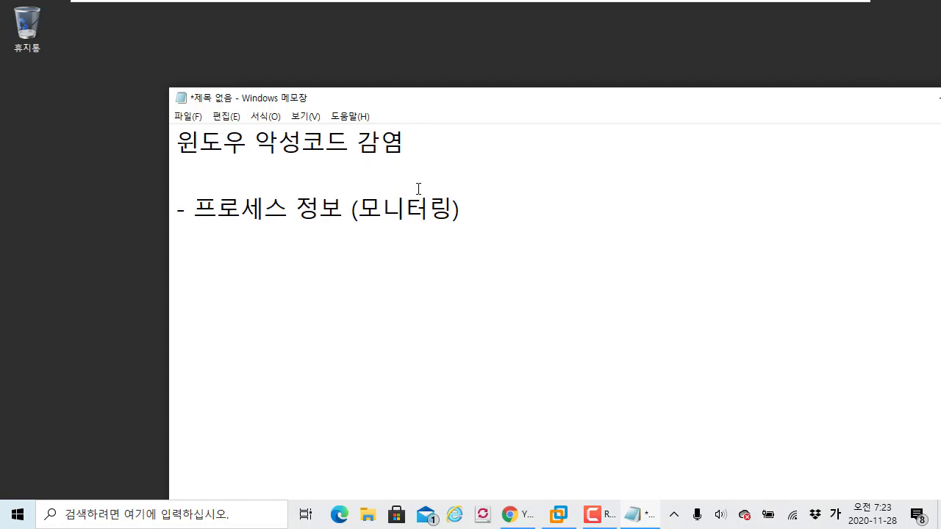
Step: Add the second heading line "비인가 사용" with an empty line between it and the bullet
type("비용")
key("BackSpace")
key("BackSpace")
key("BackSpace")
key("BackSpace")
type("비인가 ")
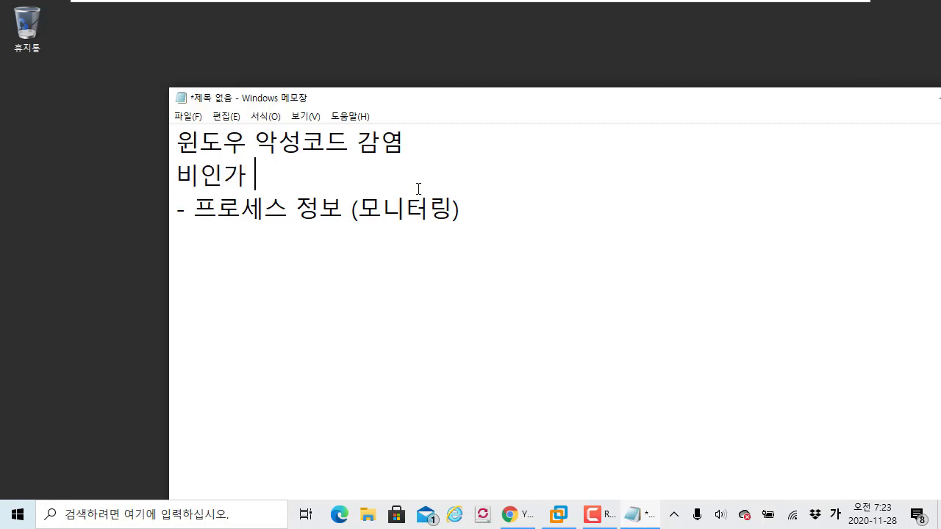
type("사요ㅇ")
key("Return")
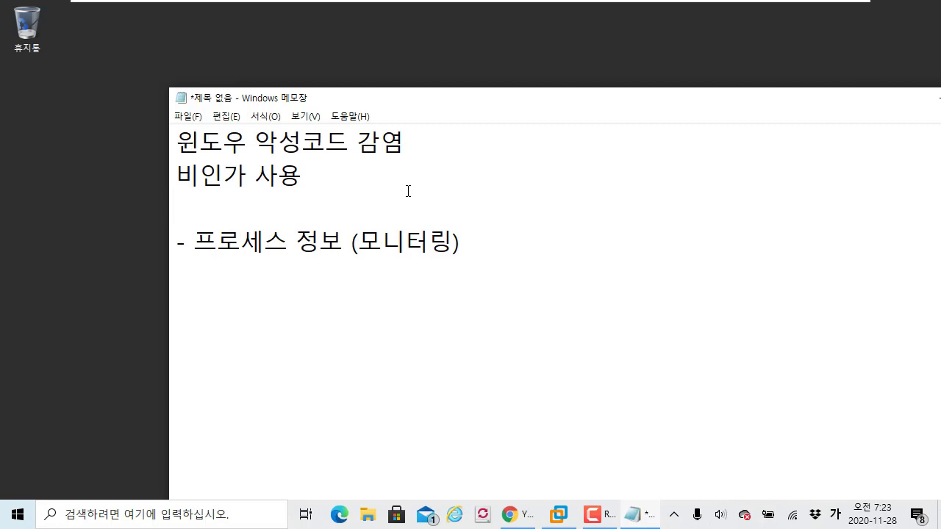
left_click(372, 184)
key("ctrl+shift+Home")
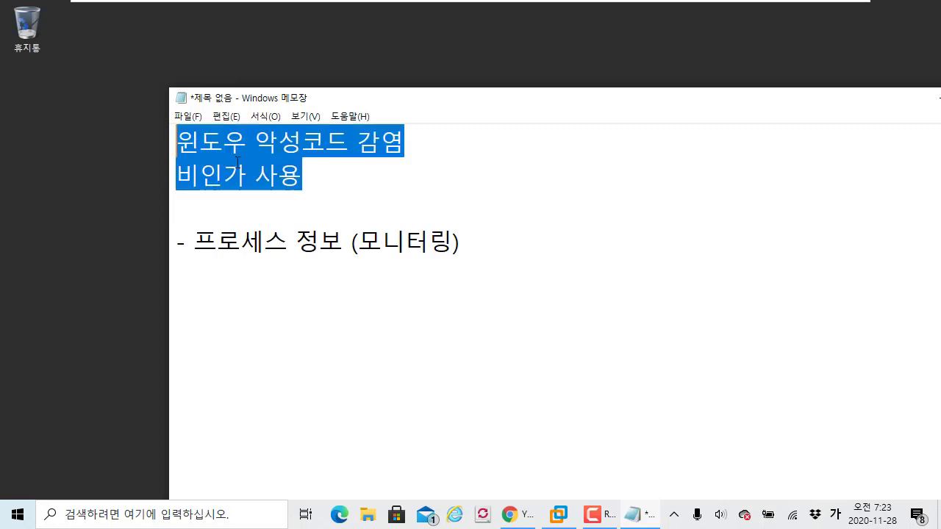
left_click(342, 200)
left_click(321, 176)
key("ctrl+shift+Home")
left_click(298, 203)
left_click(314, 185)
key("ctrl+shift+Home")
left_click(383, 243)
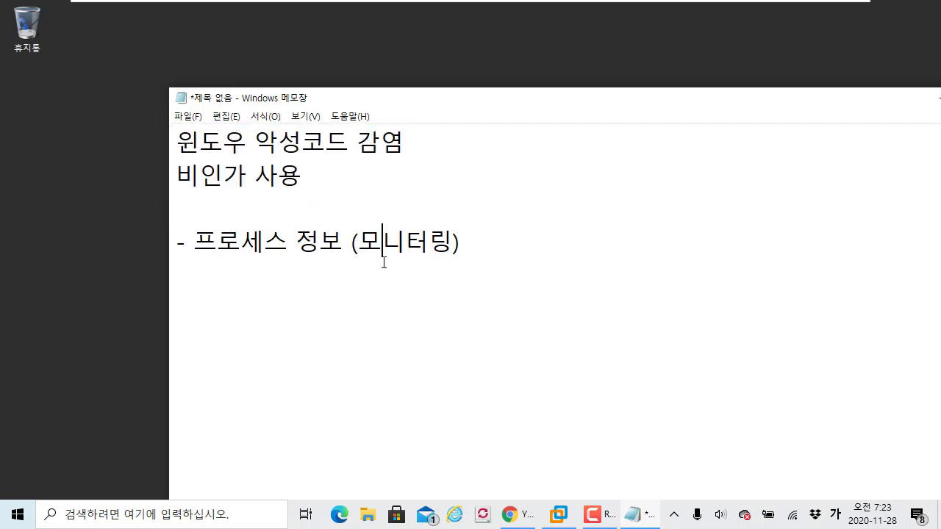
left_click_drag(386, 103, 437, 68)
left_click(359, 141)
key("ctrl+shift+Home")
left_click(397, 185)
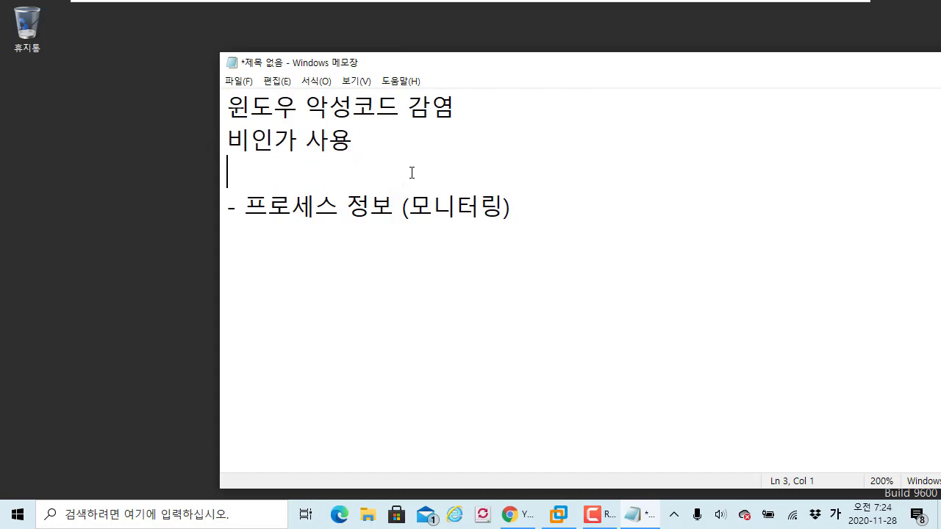
left_click(355, 135)
key("shift+Home")
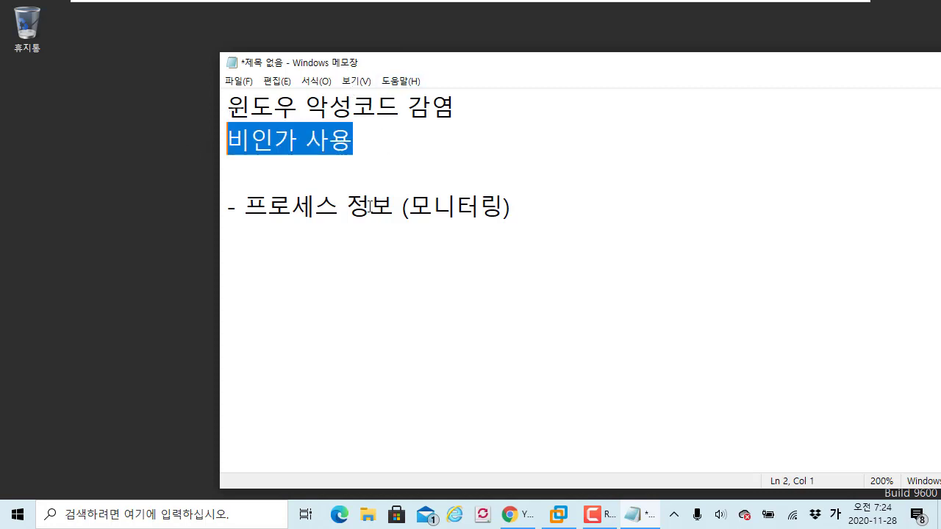
key("Down")
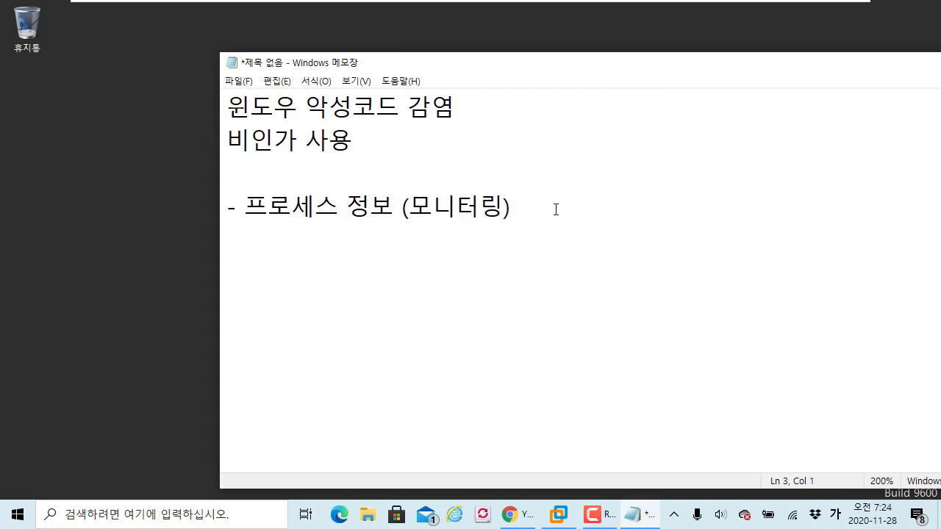
left_click(556, 208)
key("shift+Home")
key("Down")
left_click(399, 220)
key("Right")
key("Right")
Step: Add the bullet "- 이벤트 정보" below the process information bullet
left_click(555, 219)
key("Return")
type("- 이벤ㅌ")
type("ㅡ ")
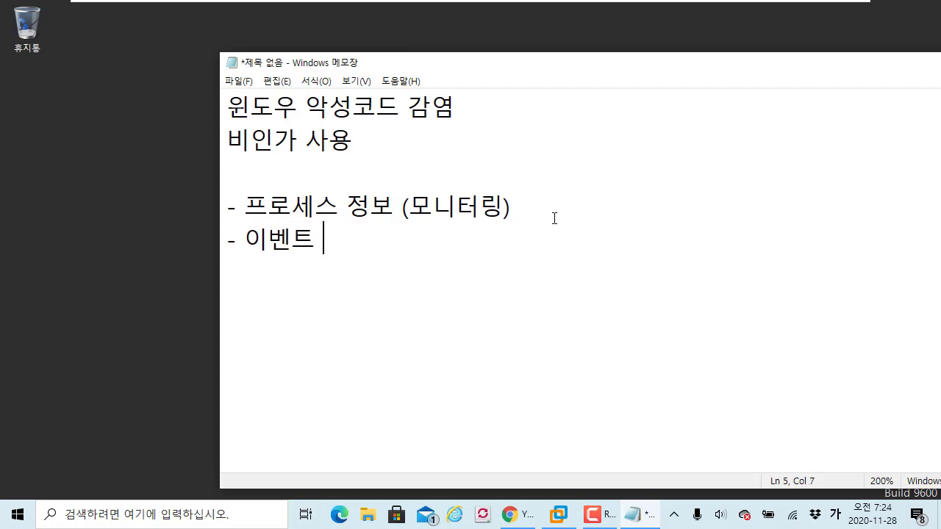
type("정보")
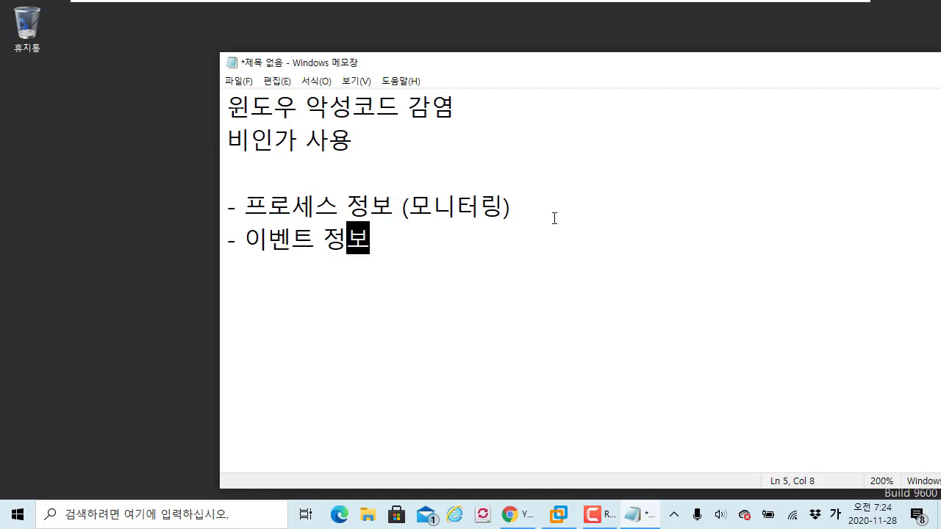
Step: Add the bullets "- 시작 프로그램 등록?" and "- 스케줄 정보 등록?" to the end of the list
key("Return")
type("- 시작")
type(" 프로그램")
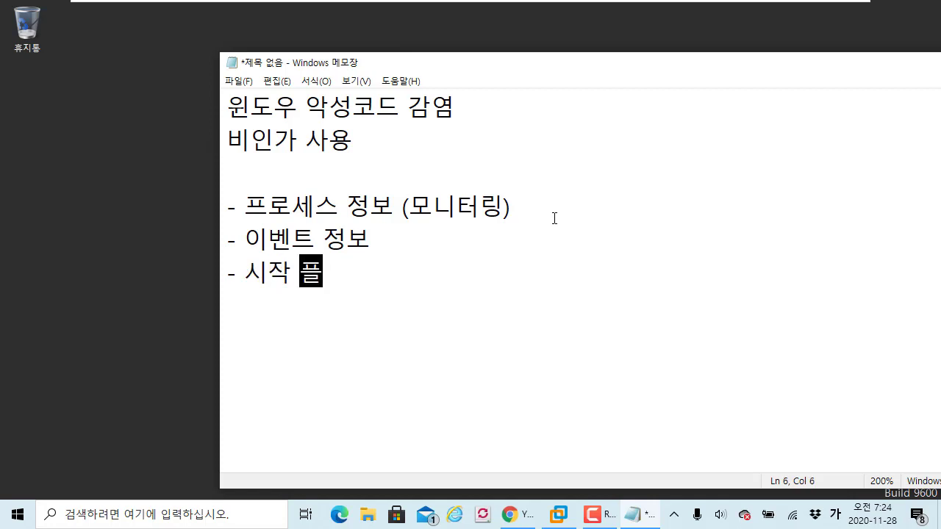
type(" 등록")
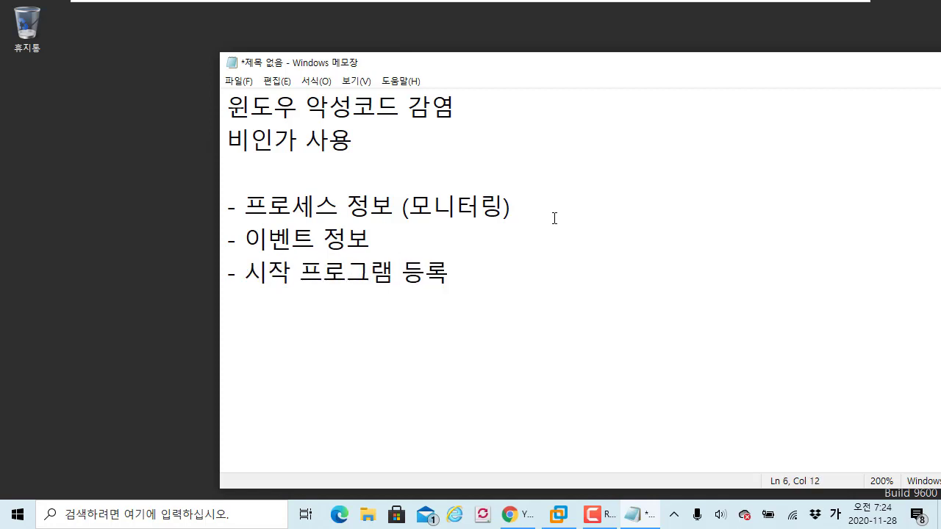
key("Return")
type("- 스케줄 정보 등록?")
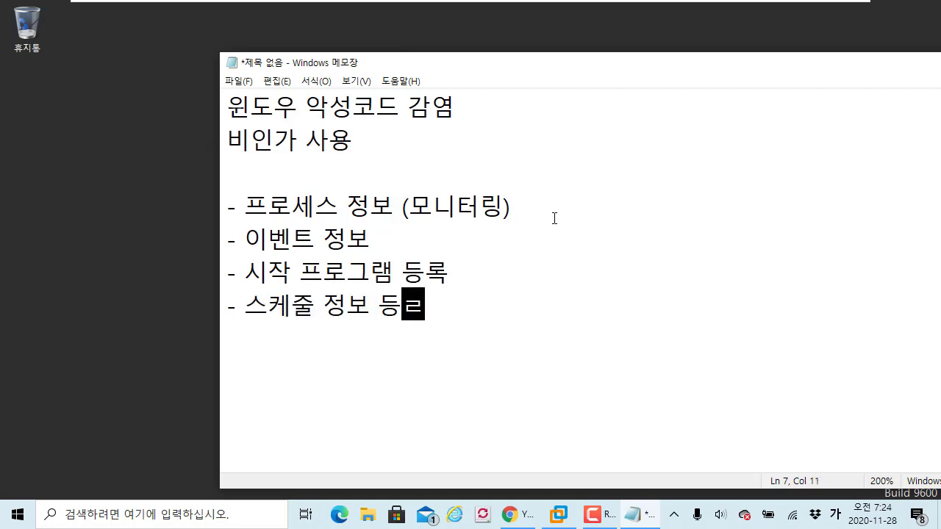
key("Up")
type("?")
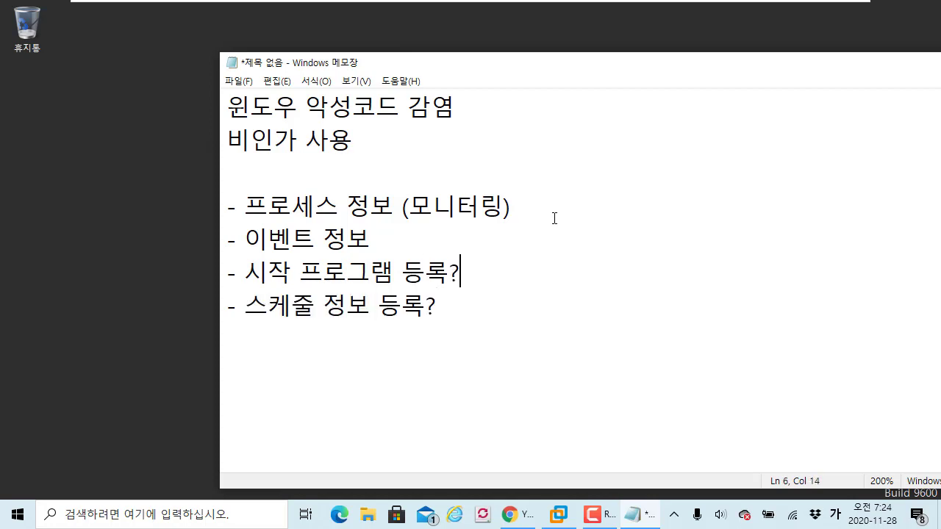
key("Down")
key("Return")
left_click_drag(458, 309, 220, 229)
left_click(392, 271)
left_click_drag(450, 306, 225, 213)
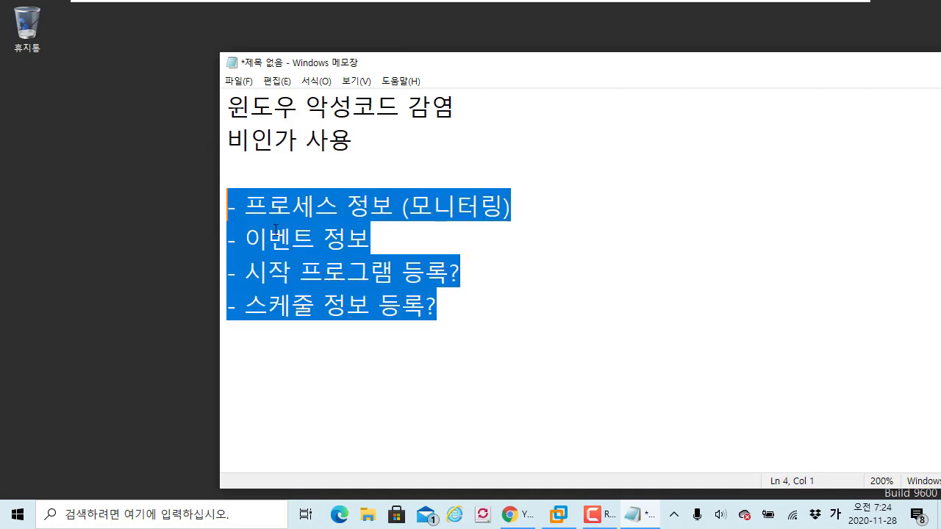
left_click(377, 237)
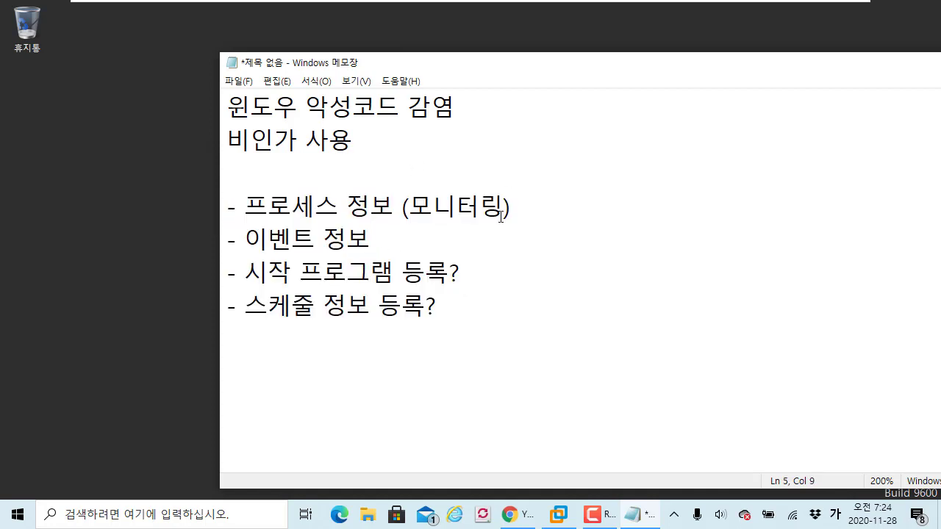
left_click_drag(474, 106, 218, 97)
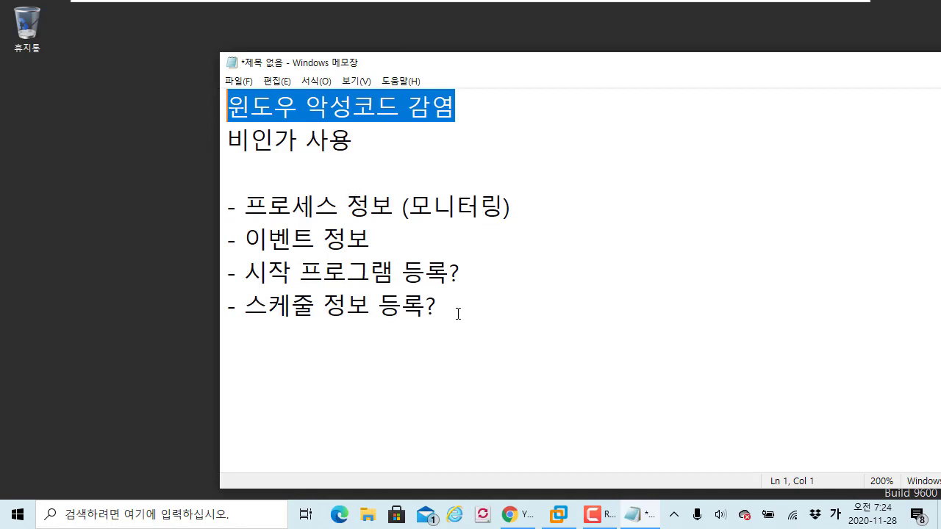
left_click_drag(456, 311, 205, 216)
left_click(368, 267)
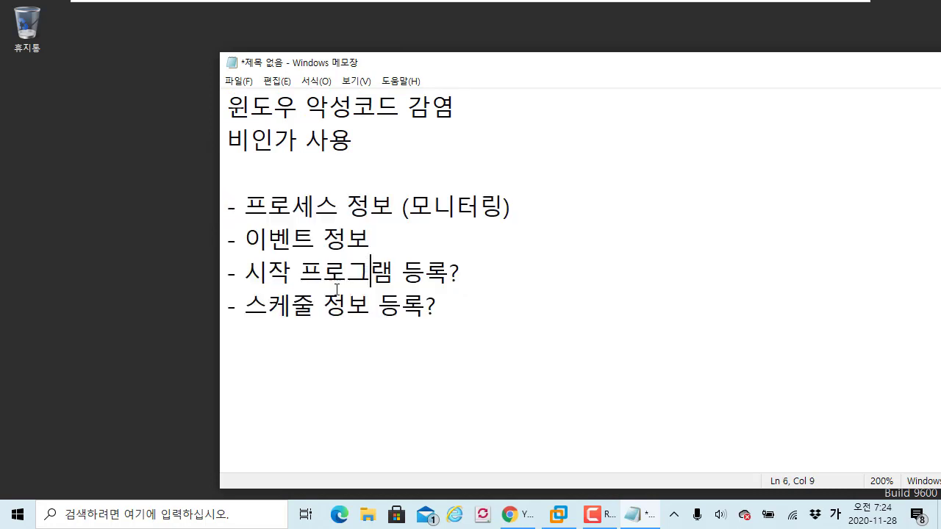
Step: Add the bullet "- NIDS(Network IDS)" below the schedule bullet
left_click(470, 309)
key("Return")
type("-")
key("Hangul")
type("N")
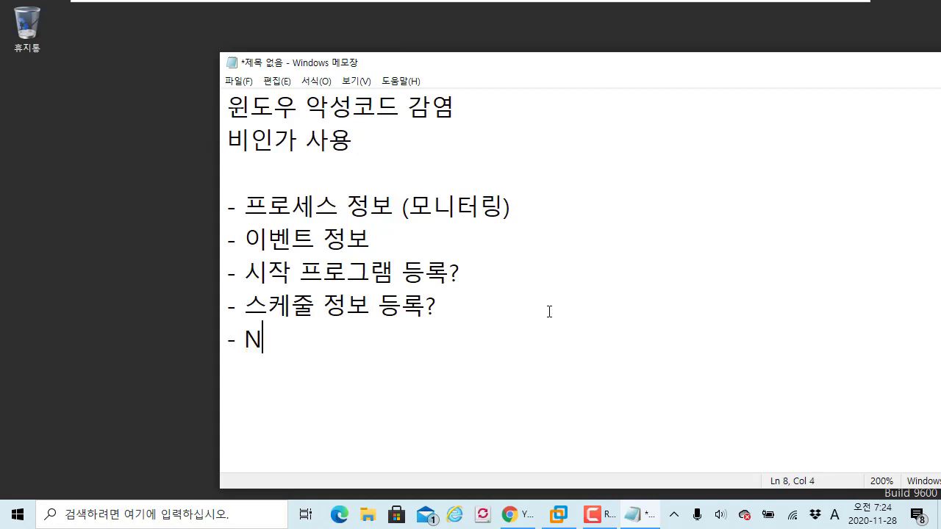
type("IDS(")
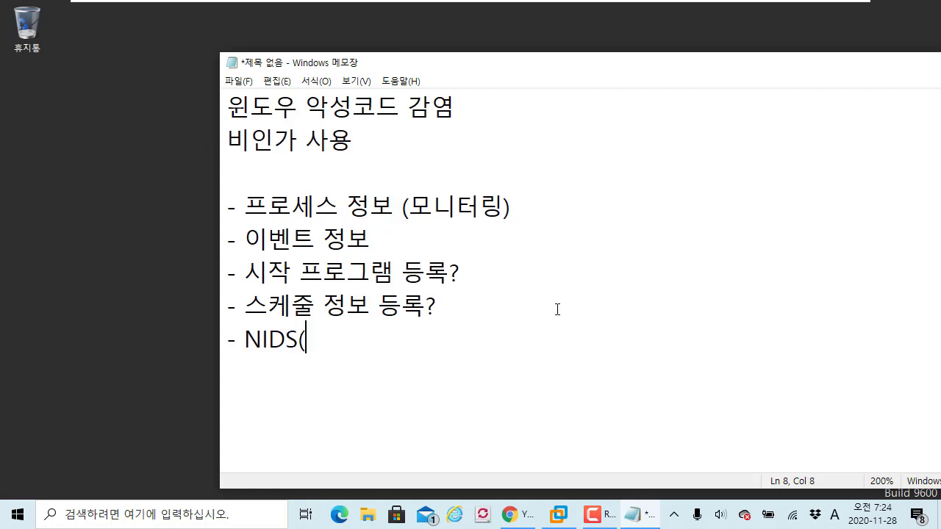
type("Network IDS)")
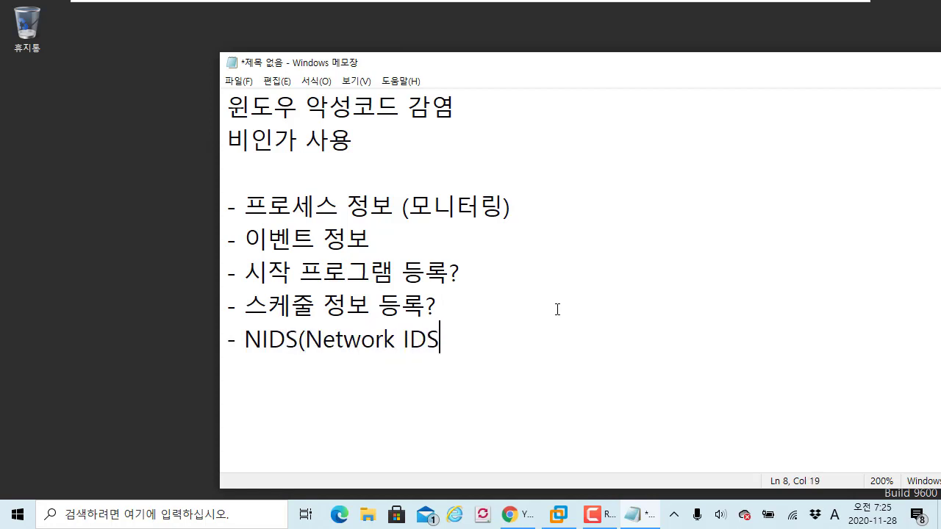
key("Return")
left_click_drag(389, 69, 392, 49)
left_click(271, 187)
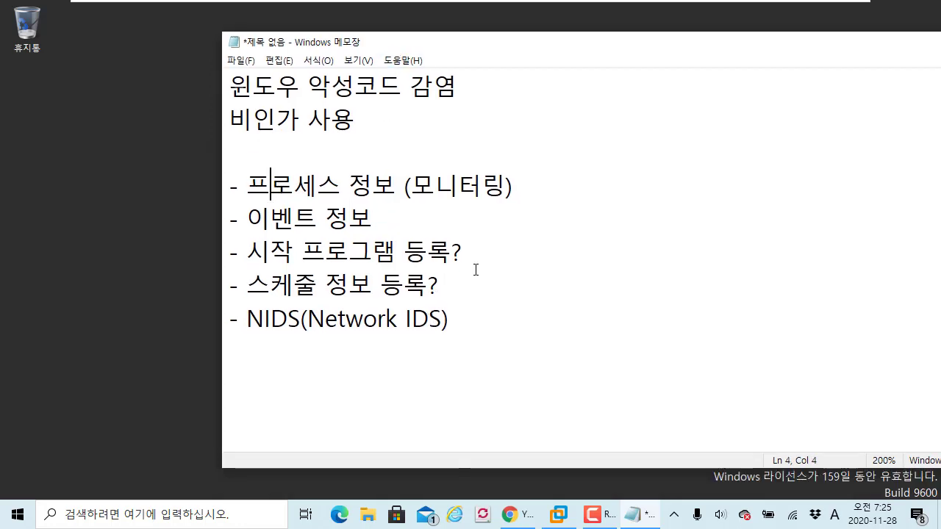
left_click_drag(441, 285, 349, 285)
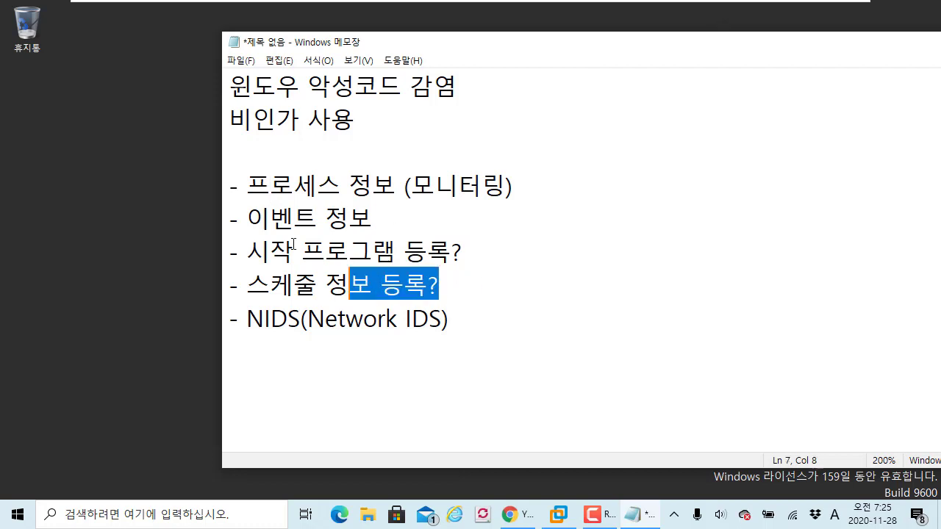
left_click(229, 186, "shift")
left_click(494, 285)
left_click_drag(500, 317, 230, 152)
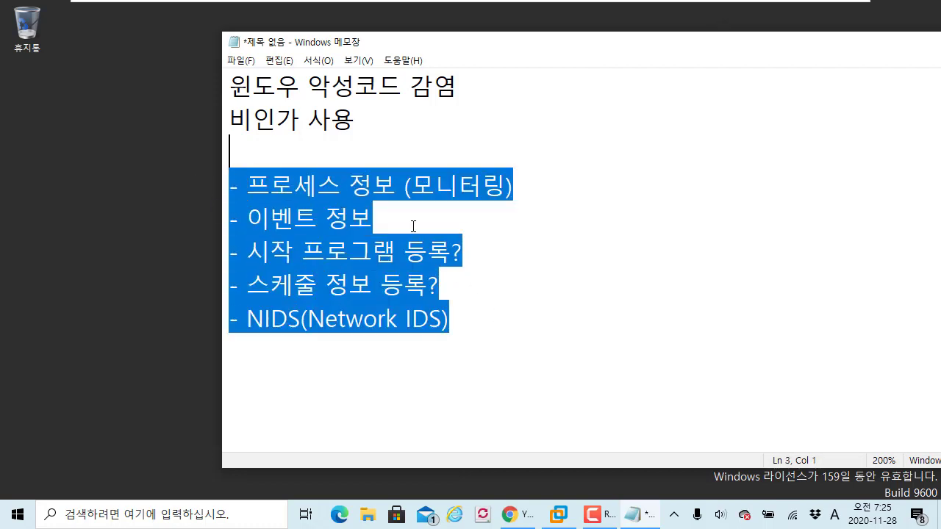
left_click(413, 227)
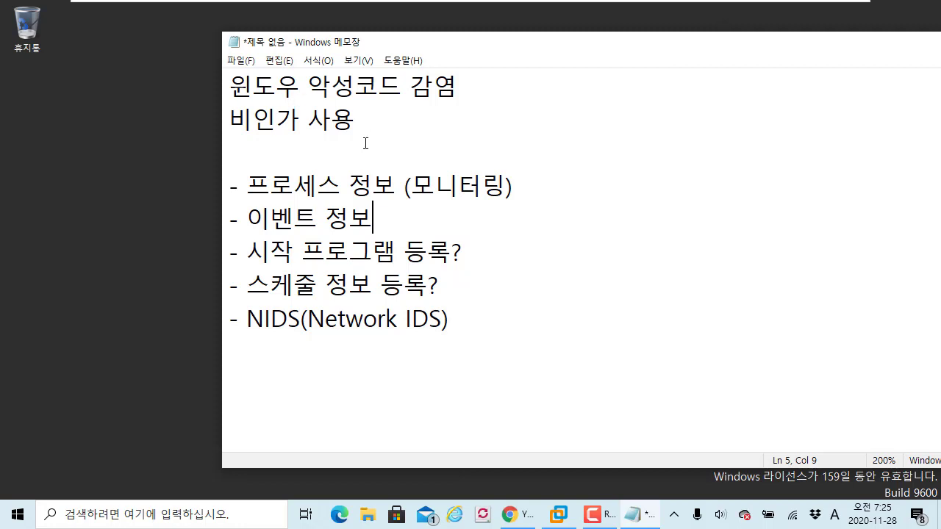
left_click_drag(430, 42, 331, 41)
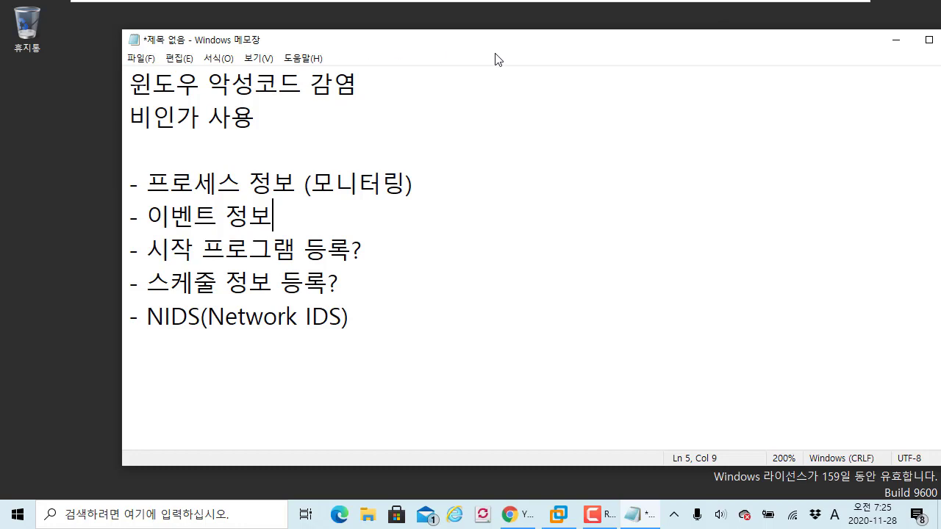
left_click(906, 47)
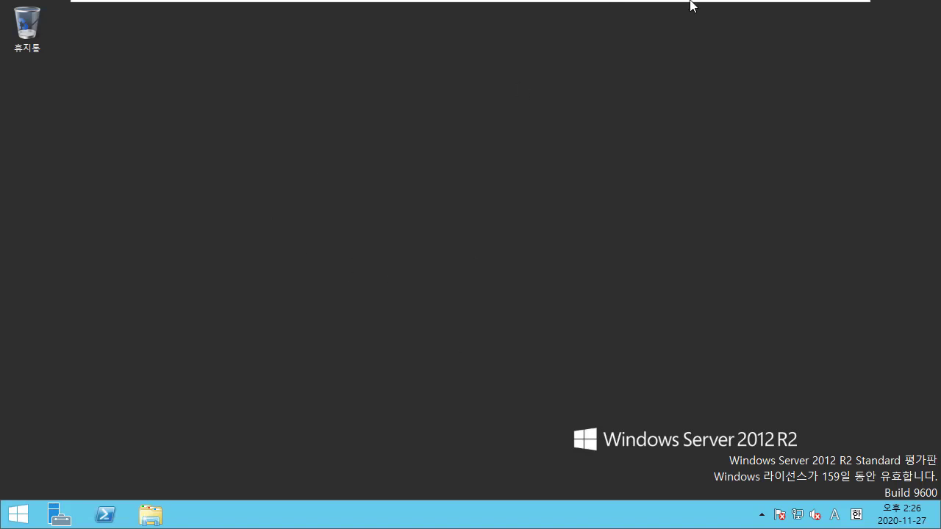
key("alt+Tab")
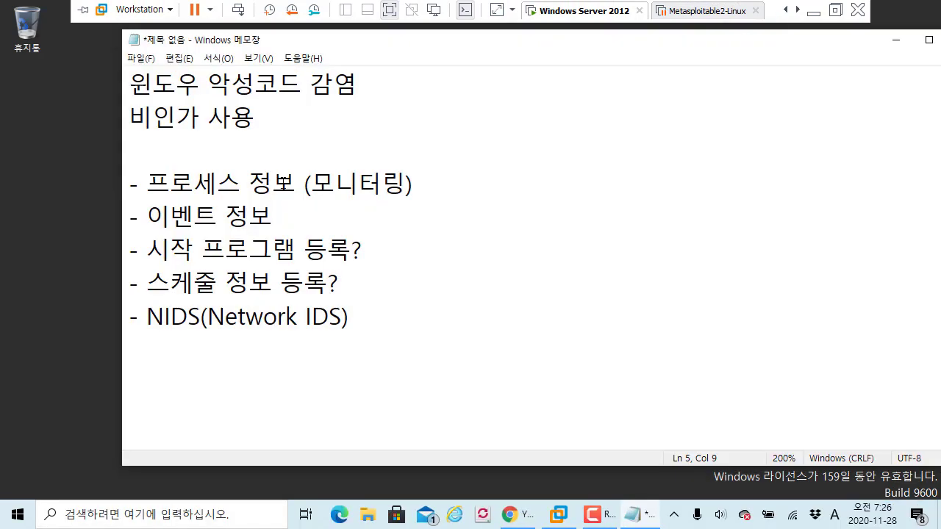
left_click_drag(434, 184, 71, 184)
left_click(287, 214)
left_click_drag(474, 194, 296, 184)
left_click(331, 282)
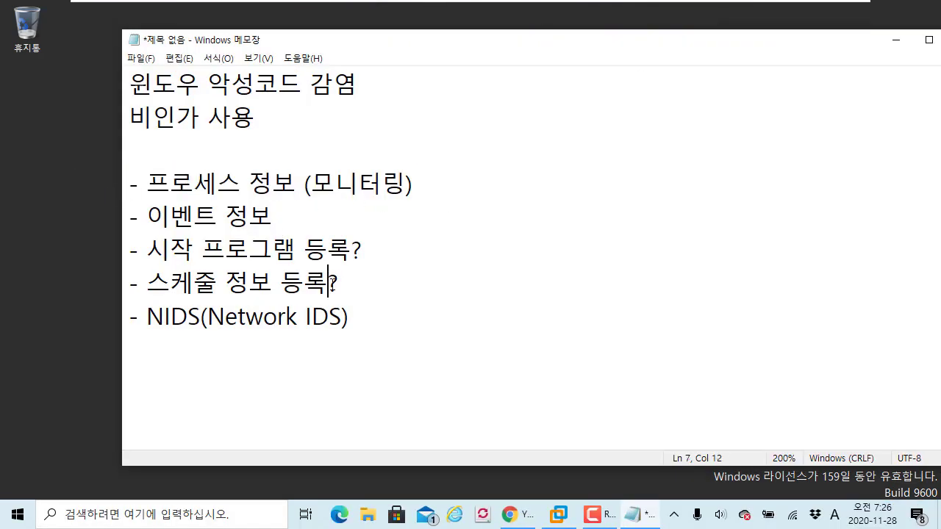
left_click_drag(433, 197, 133, 187)
left_click(264, 373)
key("ctrl+a")
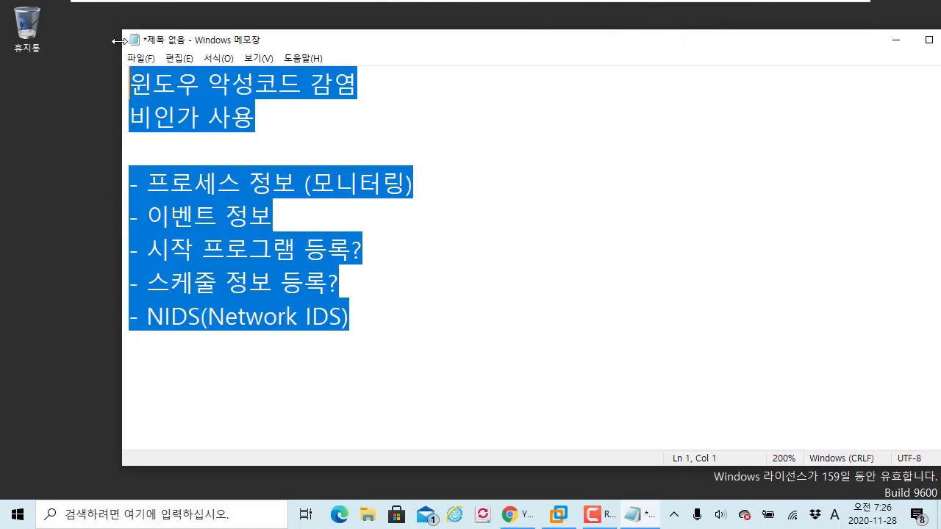
left_click(284, 247)
Step: Switch to the Windows Server 2012 R2 desktop, open Task Manager and enlarge its window
left_click(67, 182)
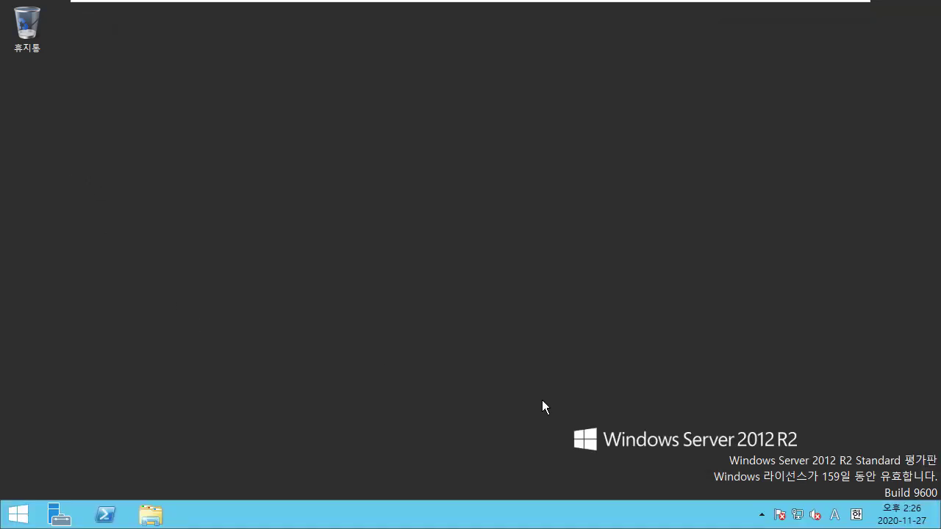
right_click(696, 514)
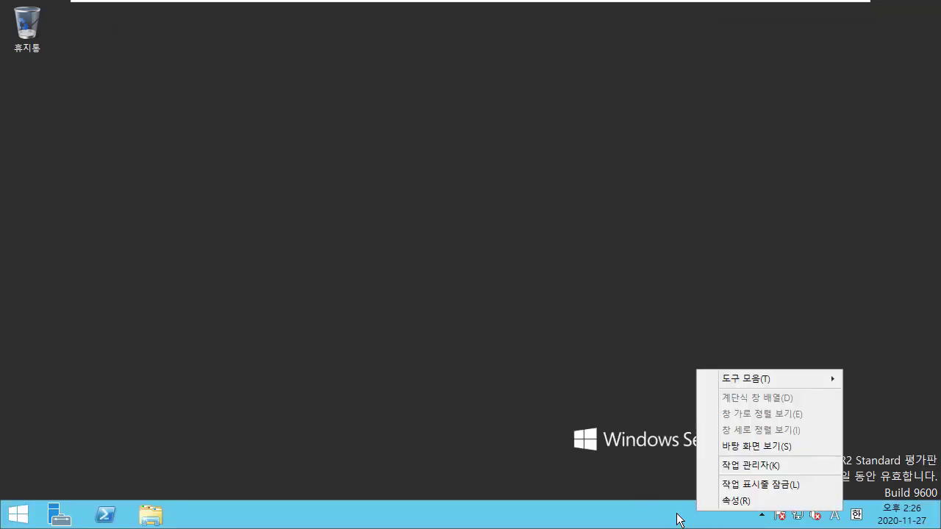
left_click(736, 470)
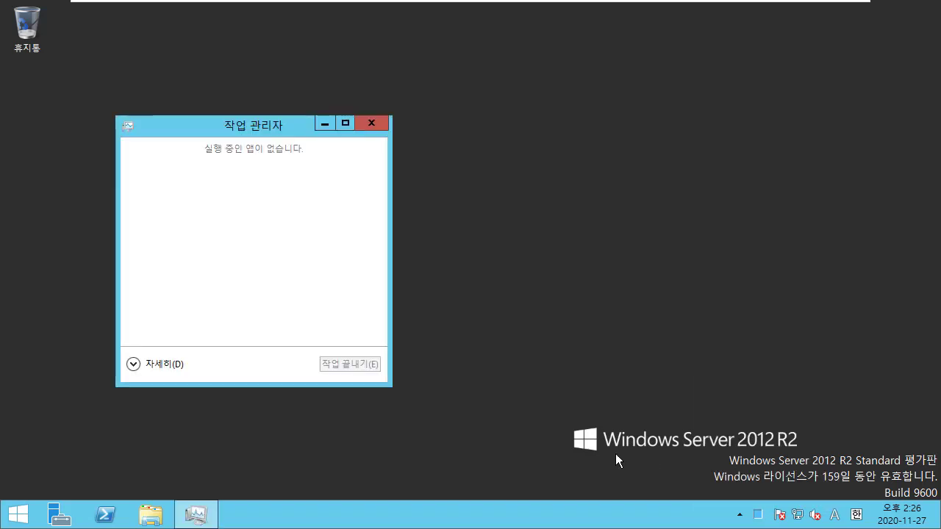
left_click_drag(260, 125, 278, 41)
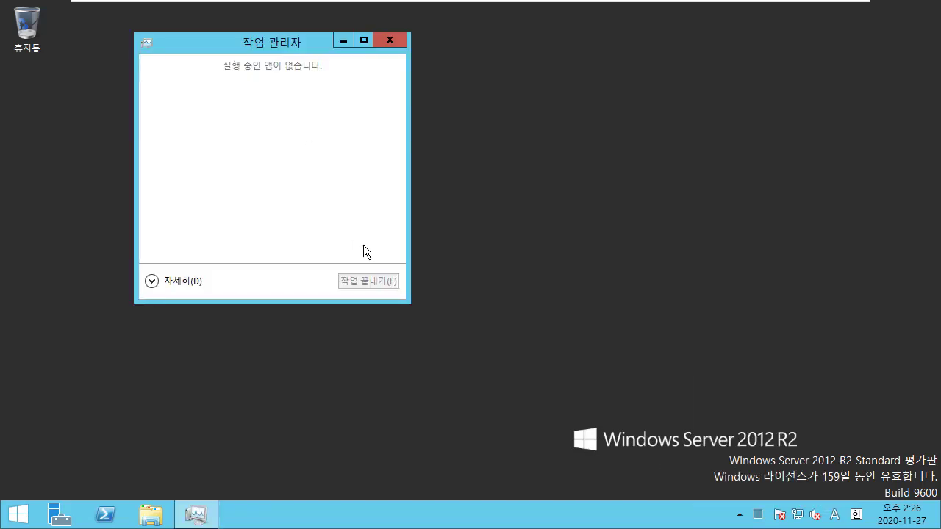
left_click_drag(409, 303, 640, 420)
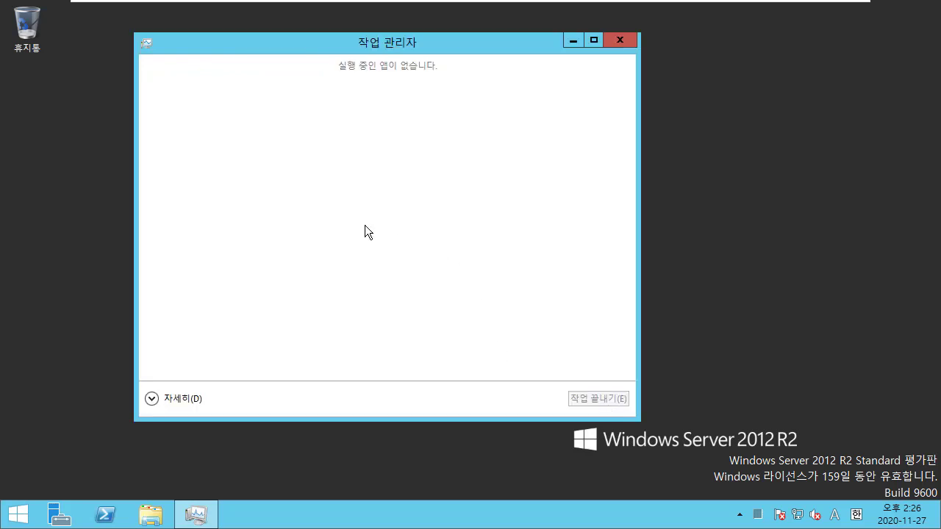
left_click_drag(401, 420, 416, 360)
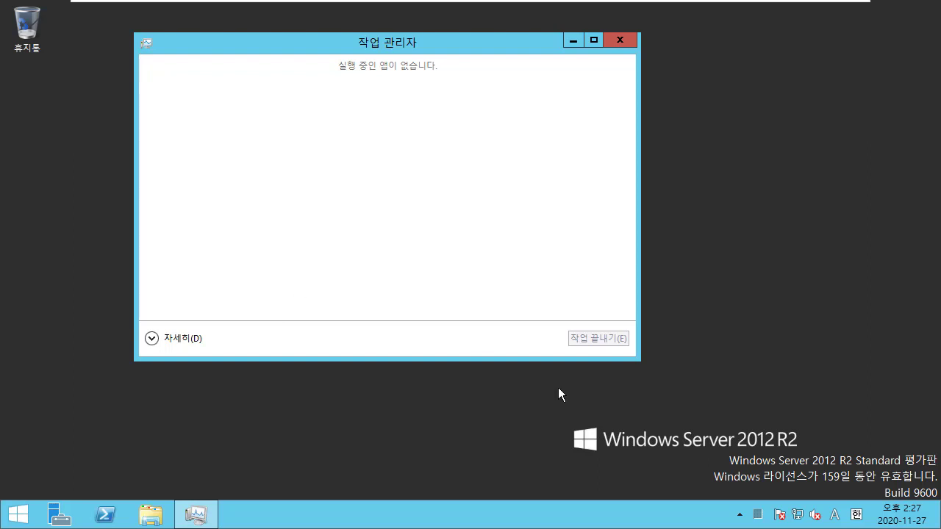
Step: Expand Task Manager to its detailed view and move the window toward the middle of the desktop
right_click(705, 510)
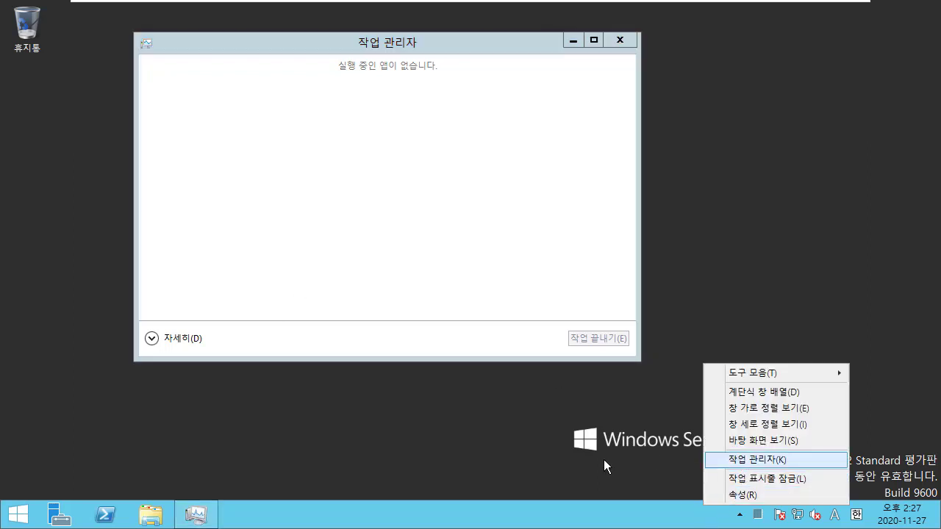
left_click(262, 136)
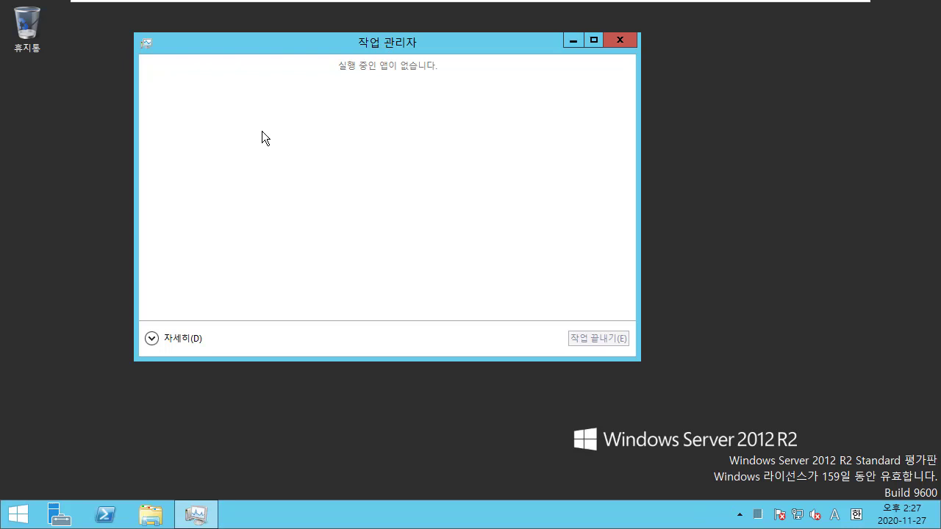
left_click(157, 339)
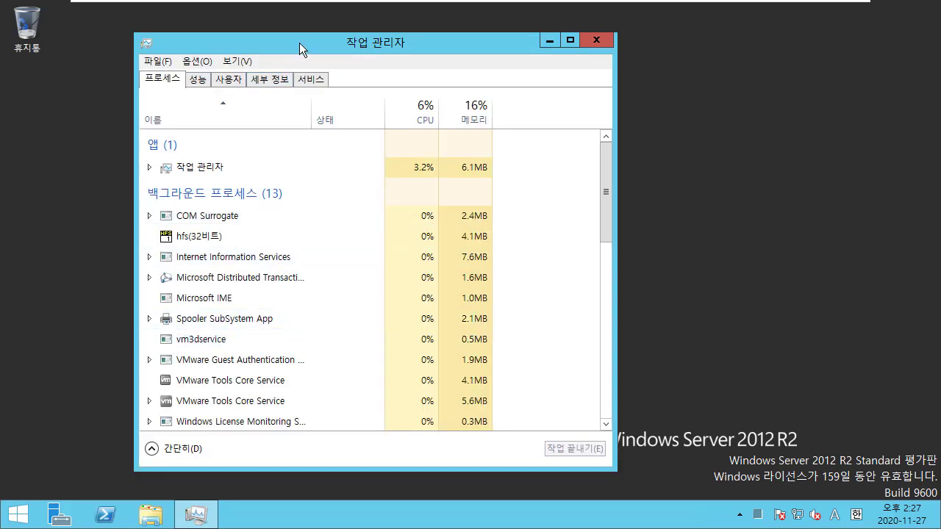
mouse_move(657, 194)
left_mouse_down()
mouse_move(650, 352)
mouse_move(661, 206)
left_mouse_up()
left_click_drag(661, 265, 665, 147)
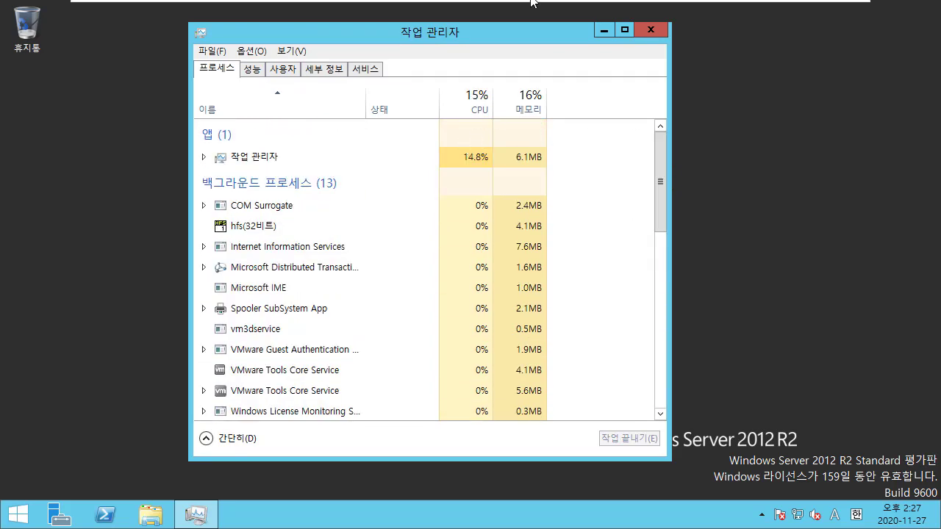
Step: Examine the CPU and memory usage of the apps, background processes and Windows processes running on the server
mouse_move(534, 4)
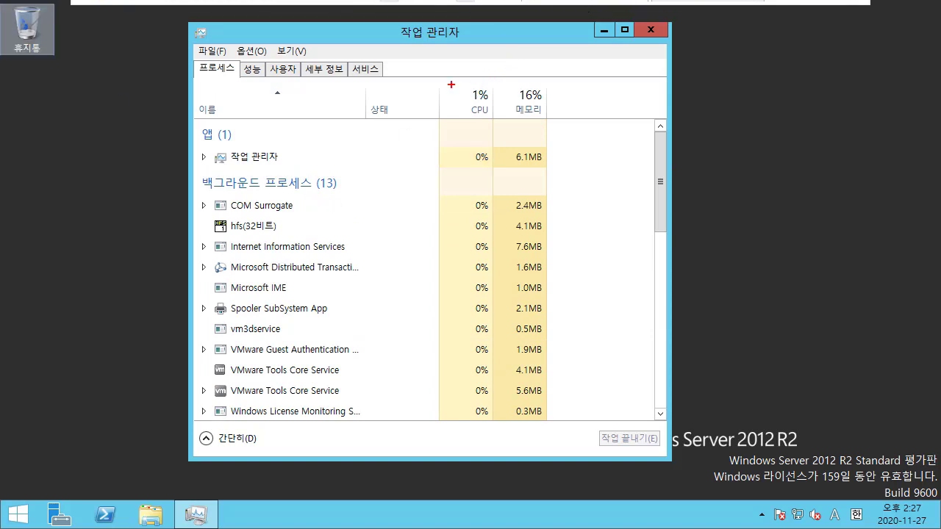
mouse_move(434, 72)
left_mouse_down()
mouse_move(551, 138)
mouse_move(551, 356)
left_mouse_up()
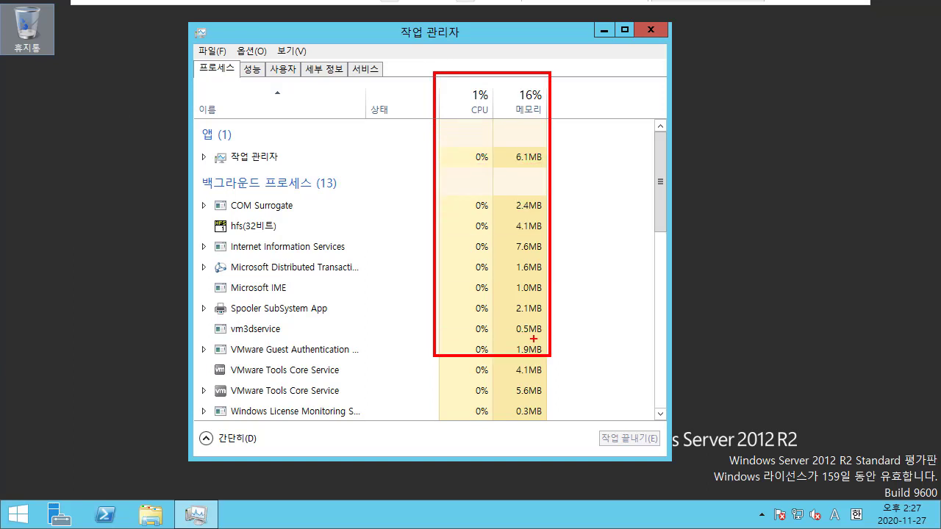
key("Escape")
scroll(479, 213, "down", 3)
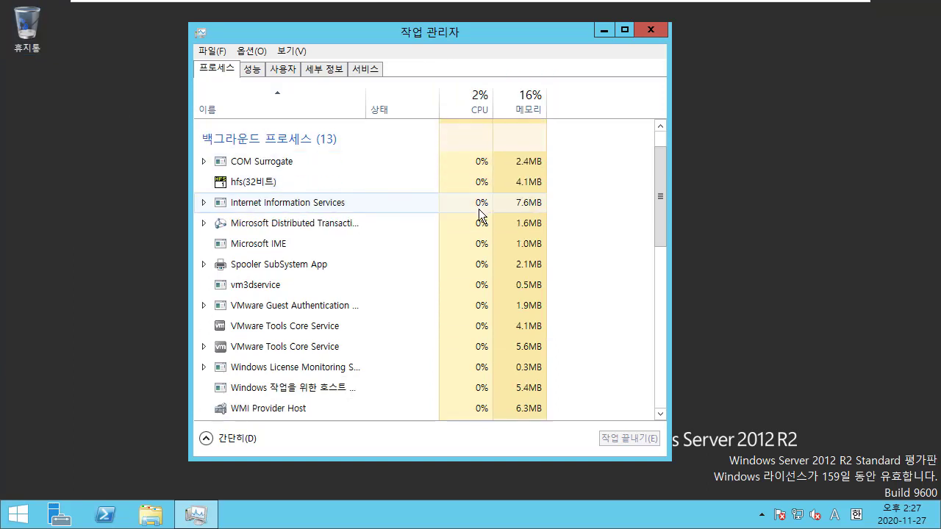
scroll(478, 213, "down", 2)
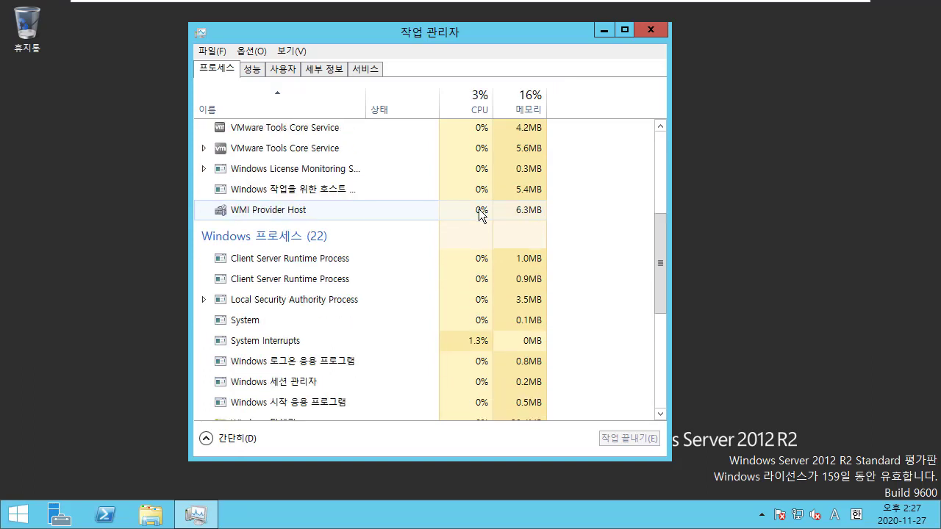
scroll(315, 277, "down", 3)
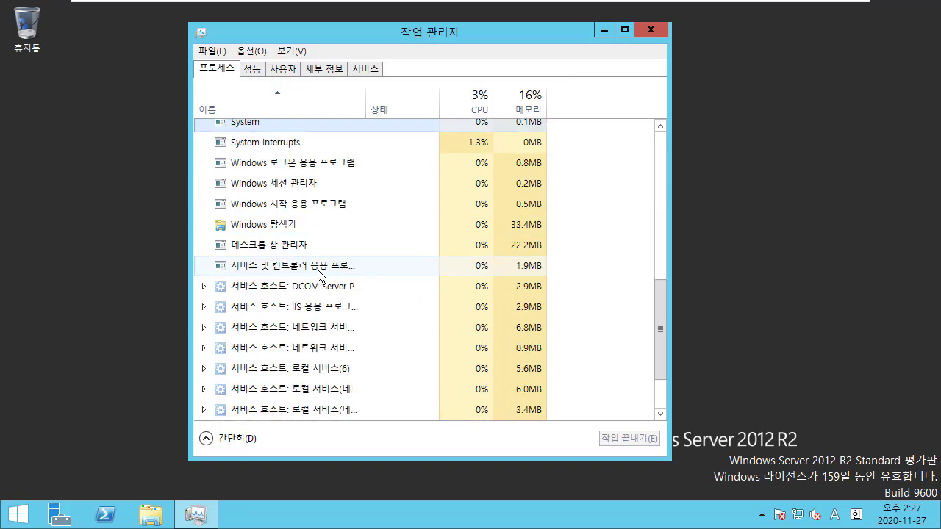
scroll(319, 275, "down", 1)
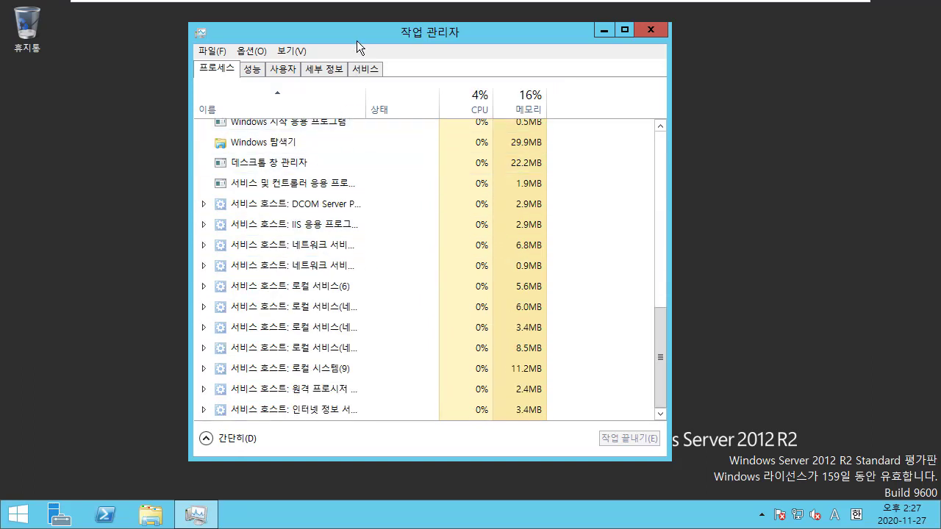
left_click_drag(357, 38, 439, 35)
scroll(415, 184, "up", 6)
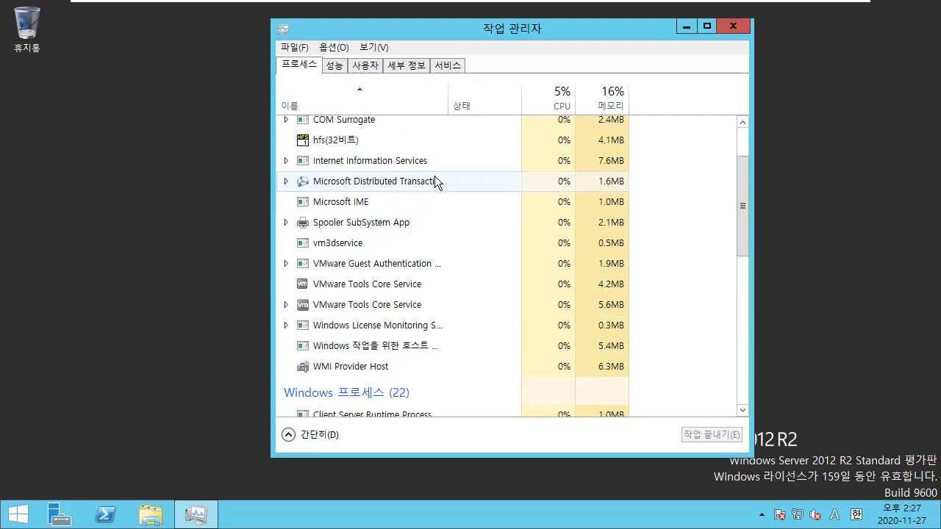
left_click(435, 177)
left_click_drag(480, 25, 453, 29)
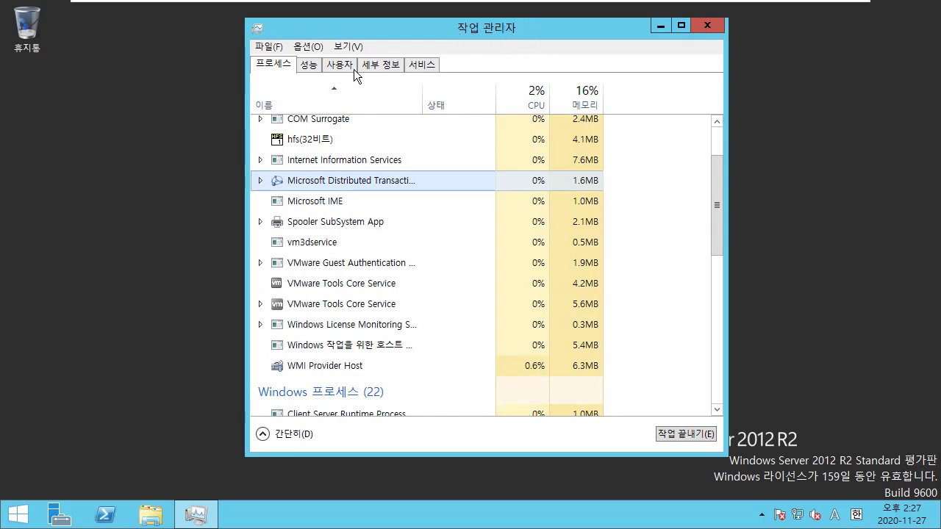
left_click(380, 69)
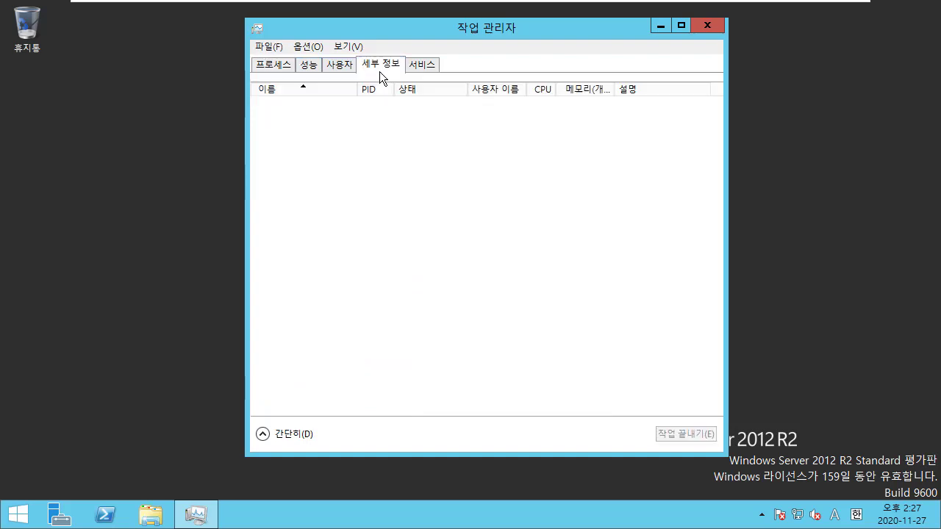
left_click(289, 64)
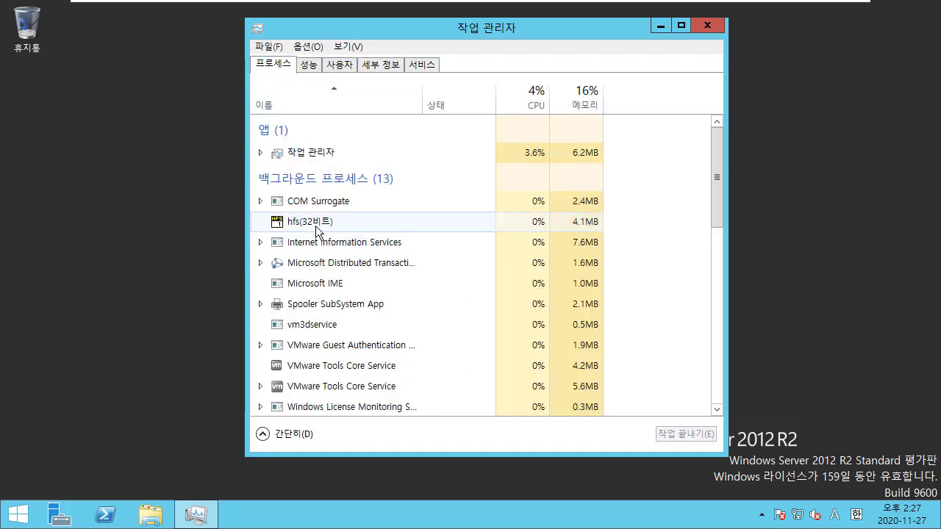
Step: Bring up the HFS window from its notification icon, exit HFS and check the hidden notification icons again
left_click(762, 515)
left_click(742, 446)
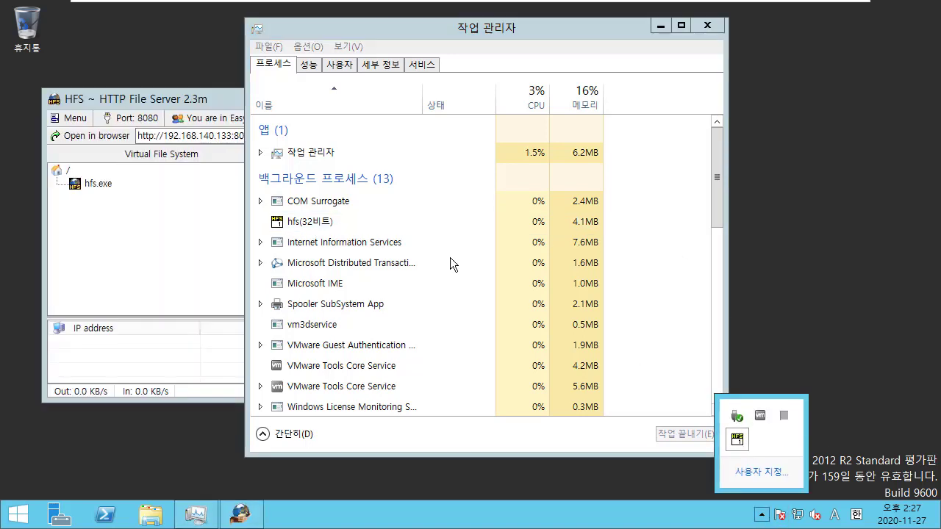
left_click(376, 110)
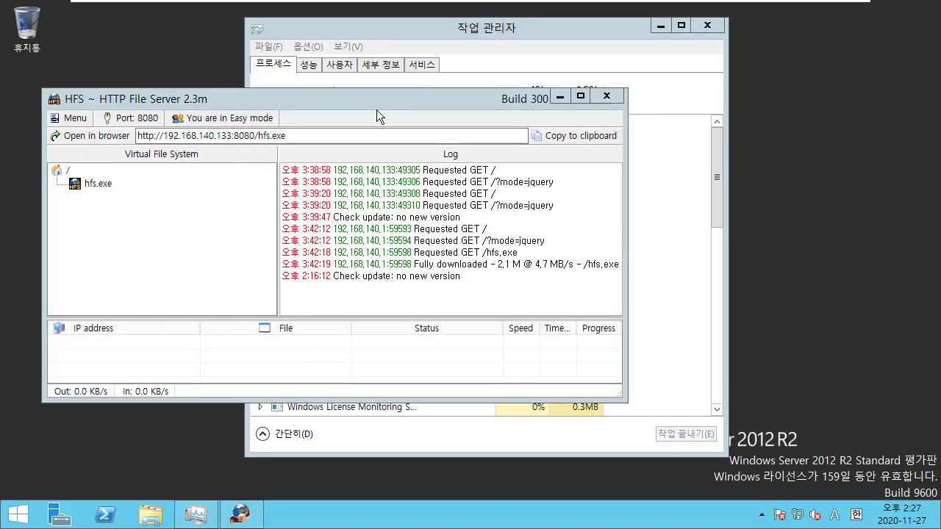
left_click(605, 101)
left_click(484, 308)
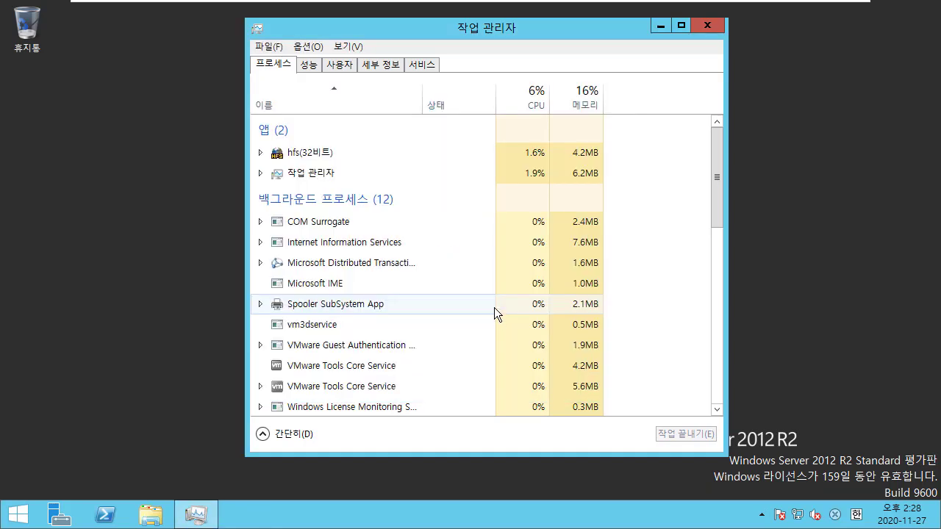
left_click(762, 514)
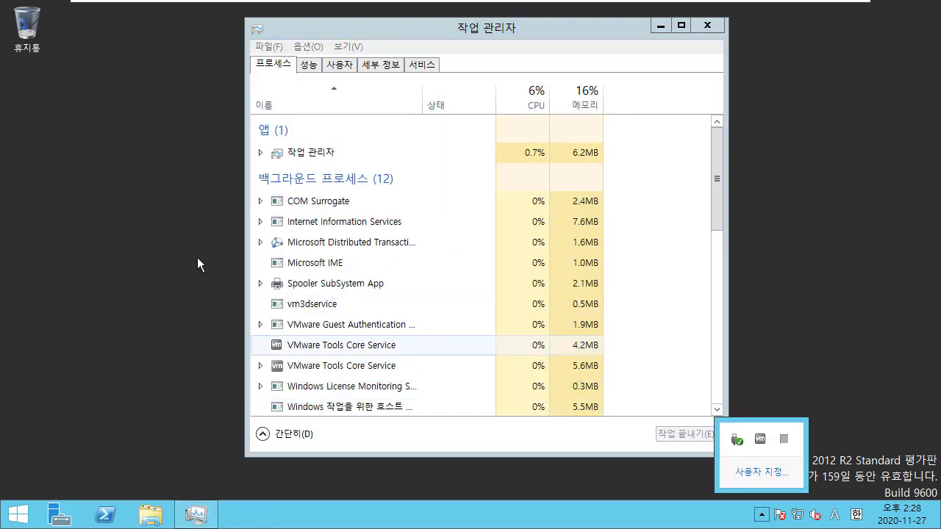
Step: Run hfs from the Downloads folder despite the unknown publisher, then arrange its window beside Task Manager
left_click(155, 514)
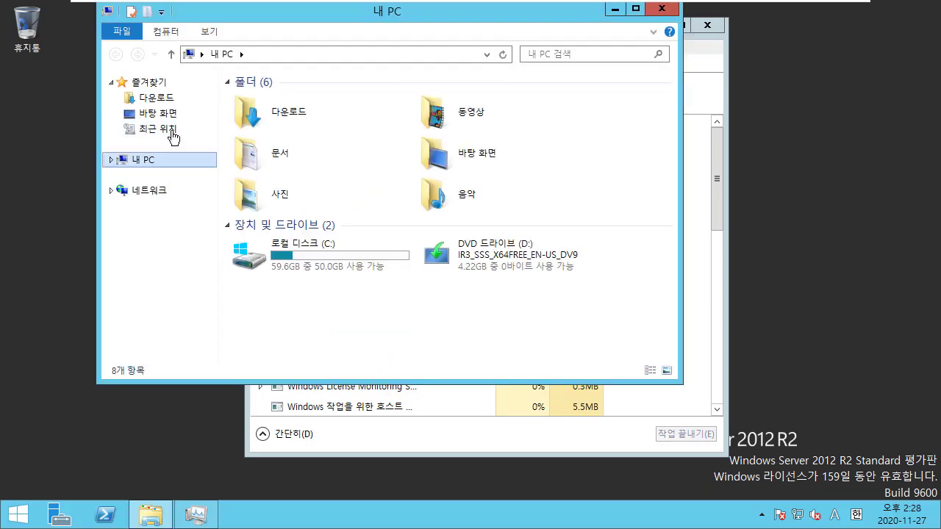
left_click(165, 98)
double_click(278, 99)
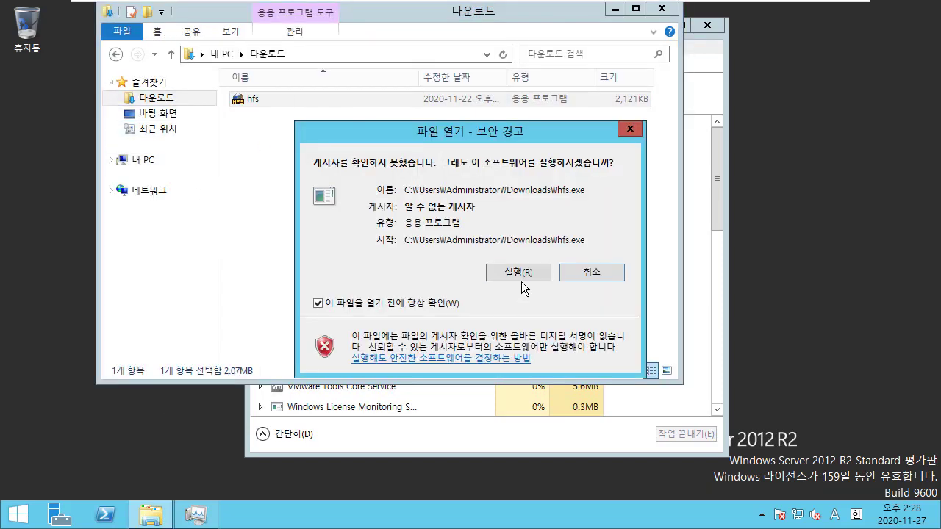
left_click(521, 278)
left_click(616, 9)
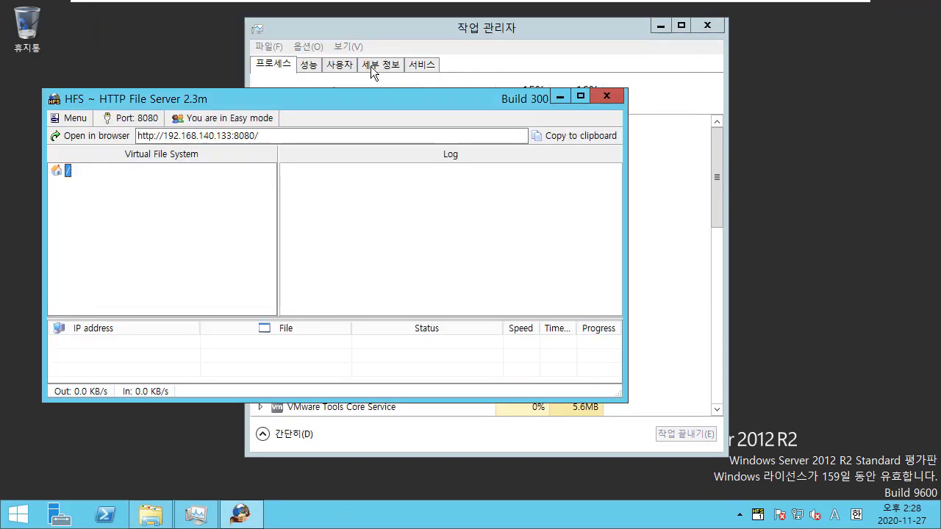
left_click_drag(126, 103, 536, 96)
left_click_drag(510, 24, 331, 30)
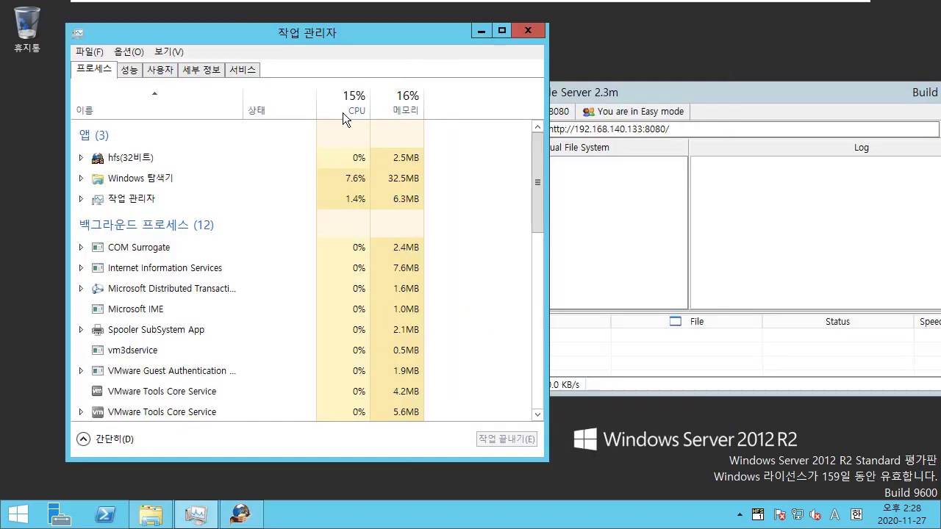
Step: End the hfs(32비트) task and shift the Task Manager window slightly across the desktop
right_click(152, 161)
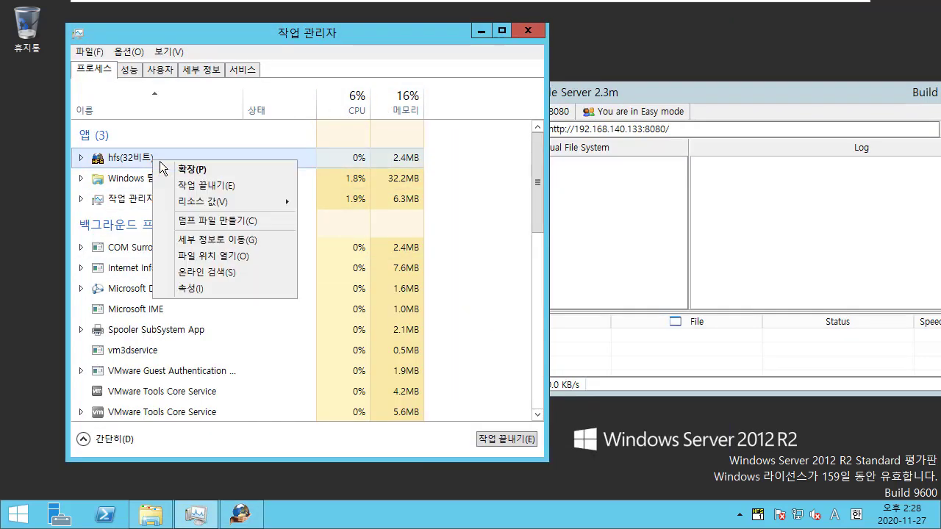
left_click(228, 187)
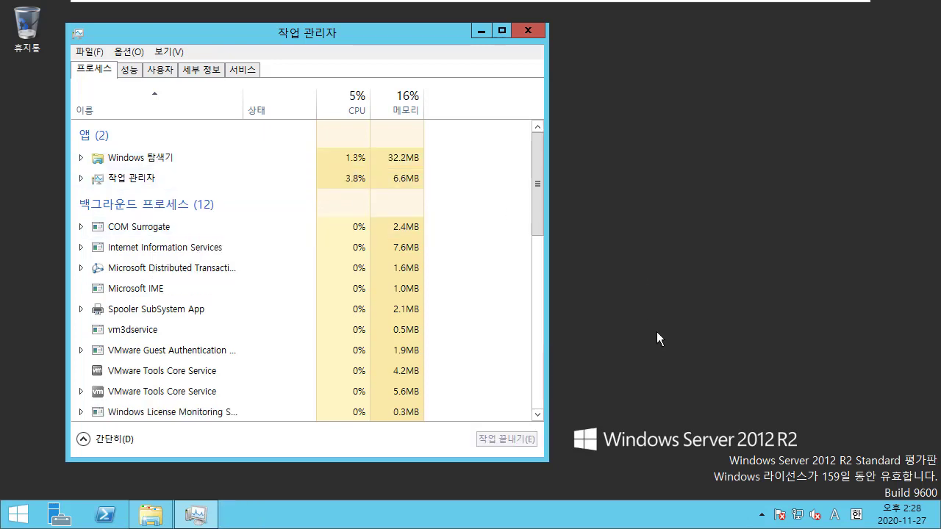
left_click_drag(378, 33, 421, 28)
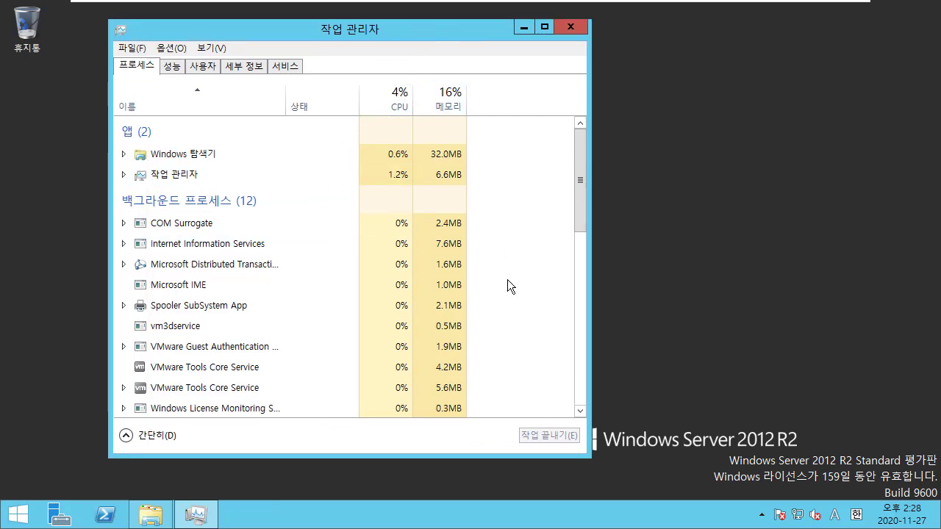
Step: Compare the Windows Explorer entry with the detailed process list, and widen the Task Manager window to fit the full descriptions
left_click(207, 157)
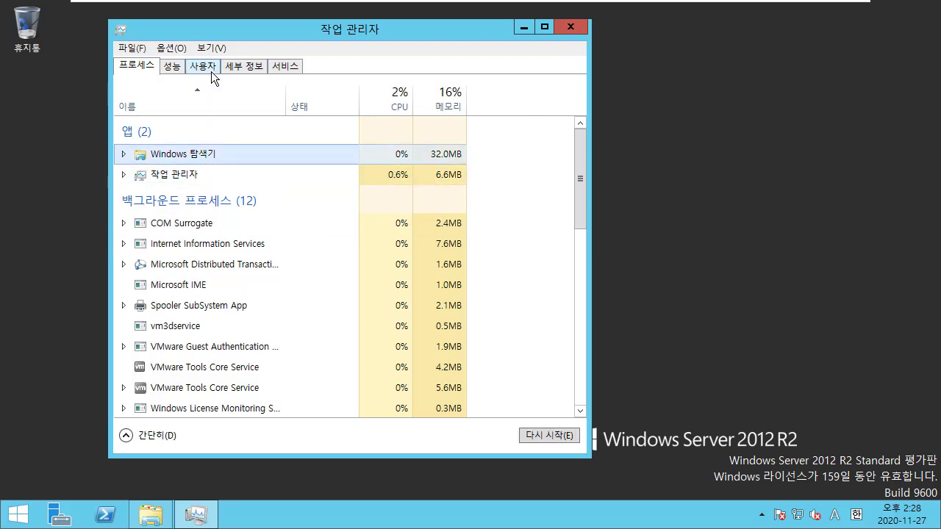
left_click(238, 65)
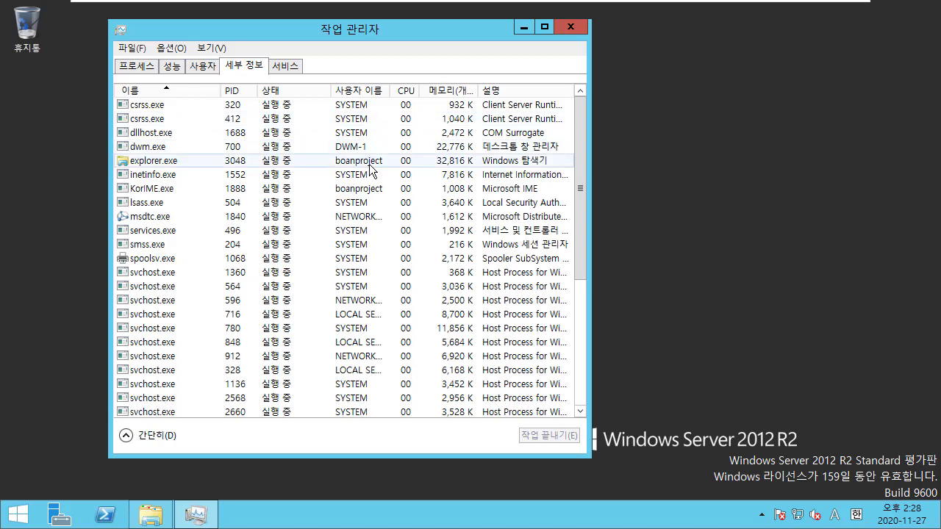
left_click(137, 65)
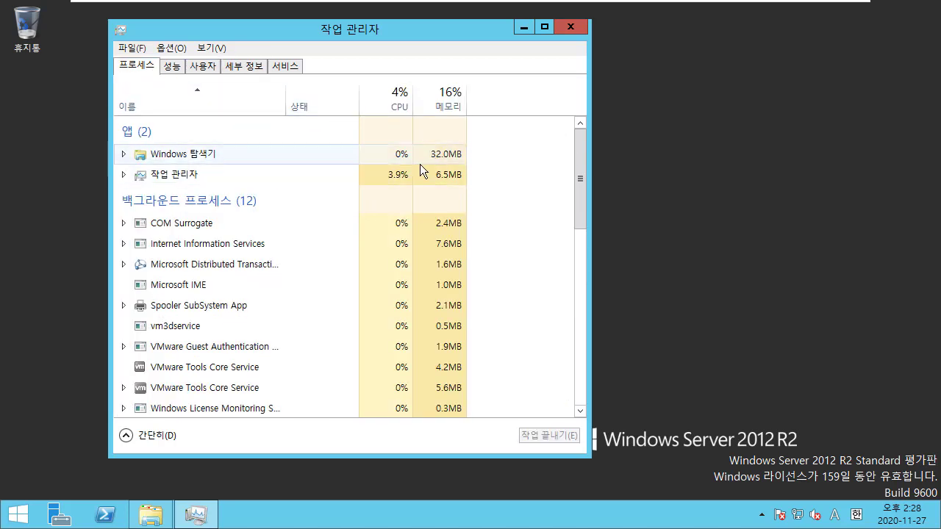
left_click(242, 68)
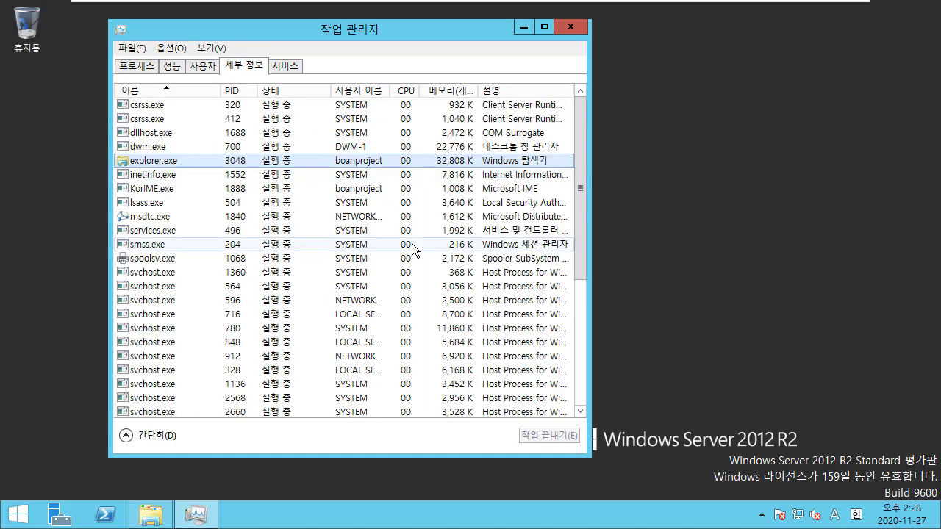
left_click_drag(580, 243, 570, 397)
left_click_drag(590, 457, 773, 442)
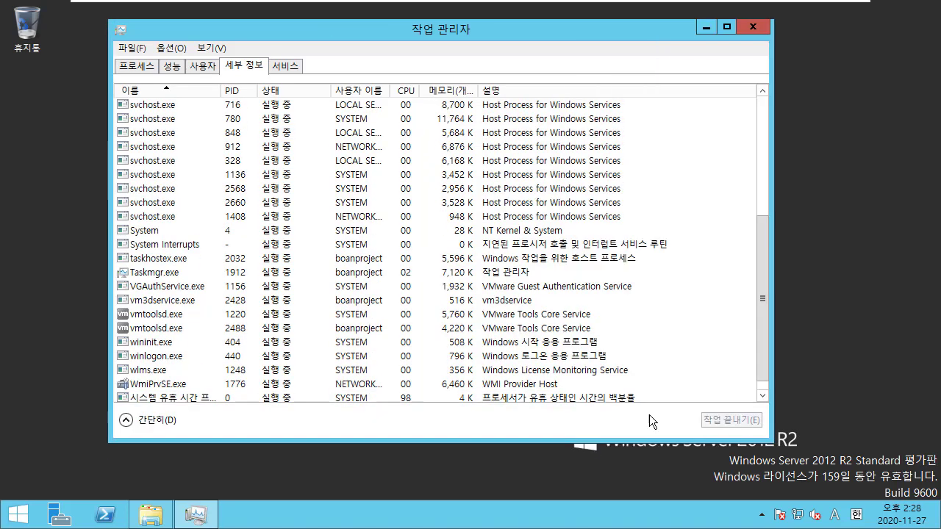
Step: Examine which user account each running process belongs to in the detailed process list
left_click(296, 242)
scroll(225, 225, "down", 1)
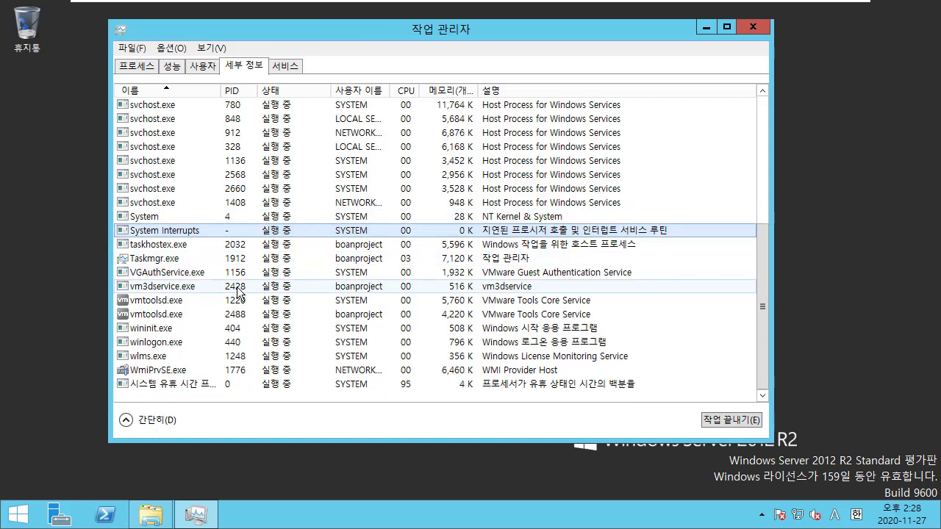
scroll(239, 292, "up", 5)
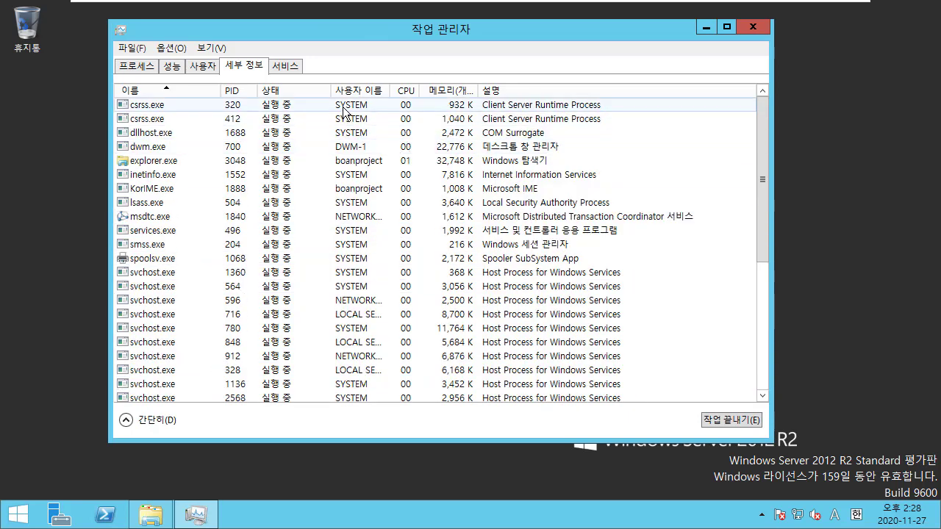
left_click(343, 108)
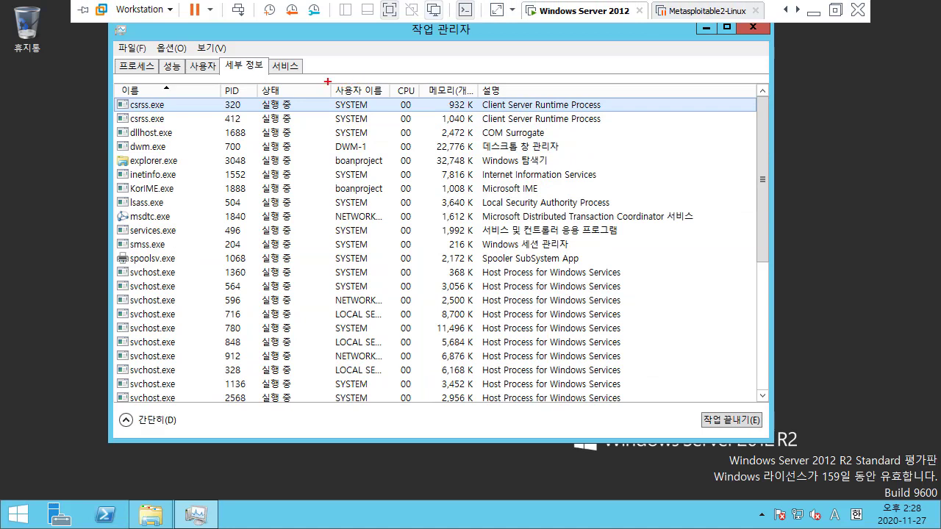
left_click_drag(328, 82, 394, 425)
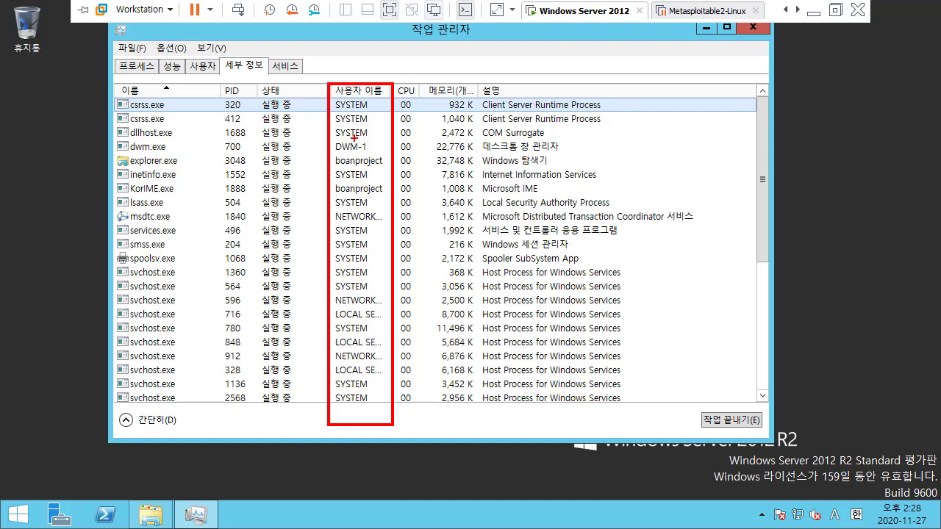
mouse_move(309, 160)
left_mouse_down()
mouse_move(321, 159)
mouse_move(322, 169)
left_mouse_up()
key("Escape")
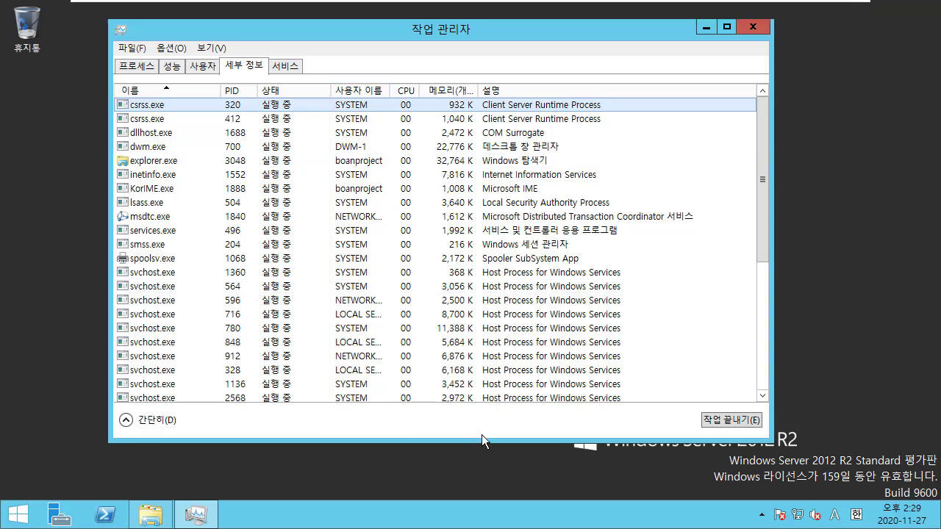
Step: Run notepad on the server and place its window beside the Task Manager process list
key("super+r")
type("notepad")
key("Return")
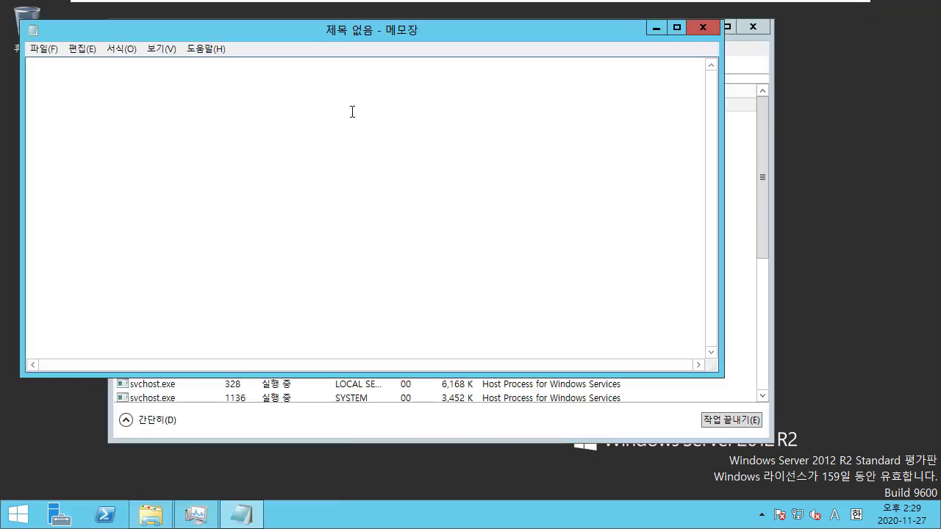
left_click_drag(273, 28, 717, 98)
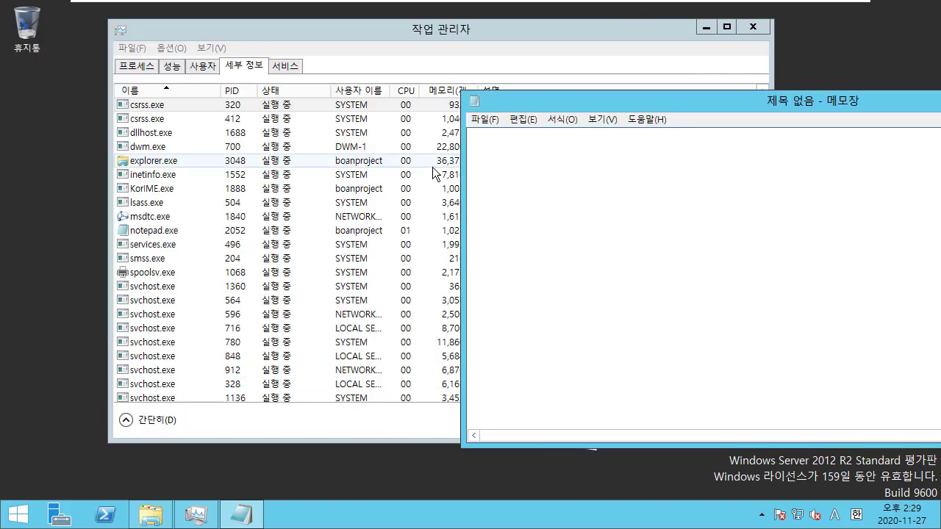
Step: Widen the user name column to fit its contents and check the account running notepad.exe
left_click(274, 163)
left_click(305, 234)
double_click(389, 90)
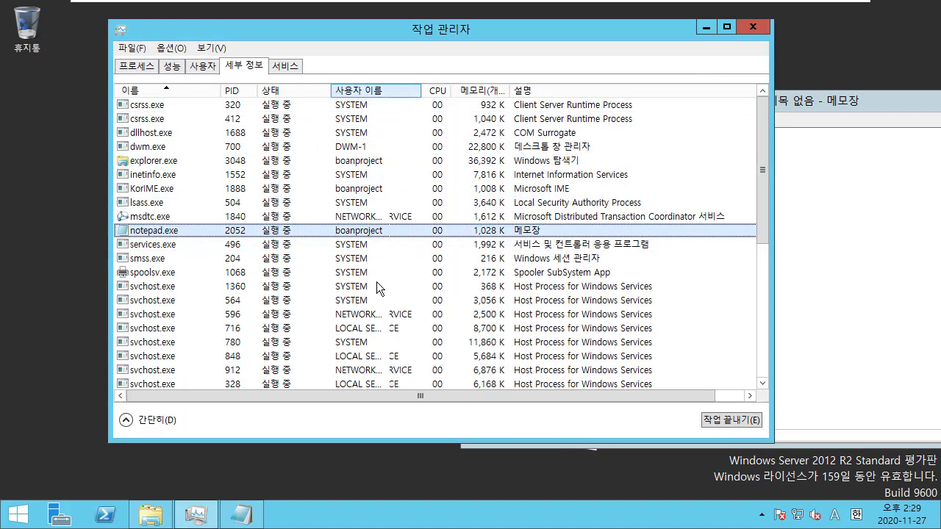
left_click(778, 243)
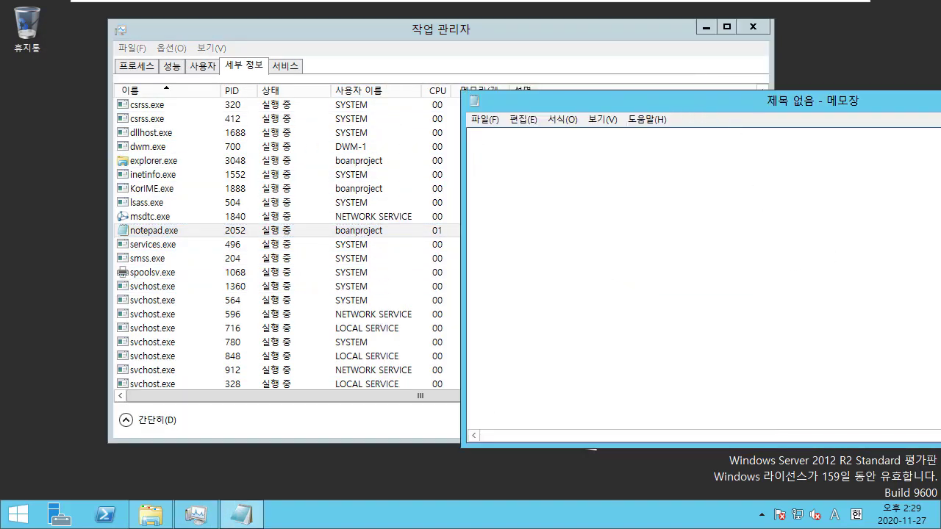
left_click_drag(709, 101, 813, 101)
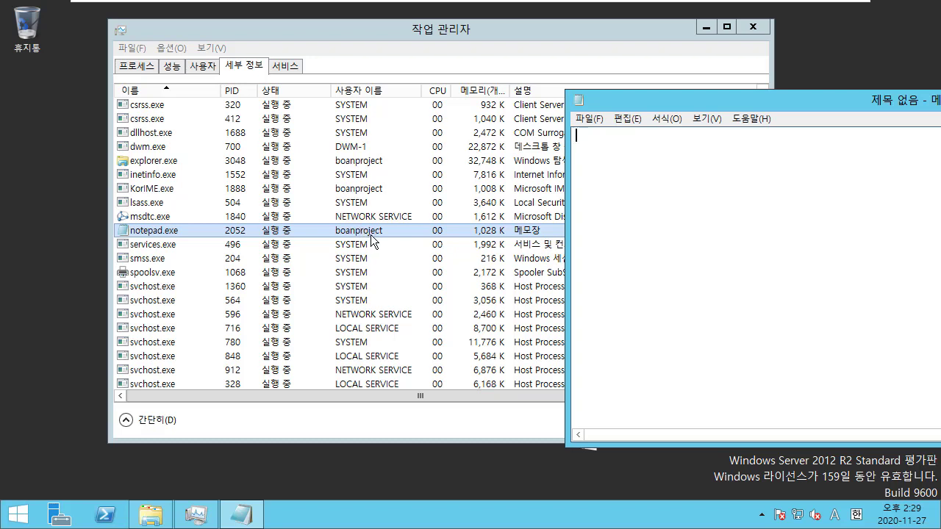
left_click(400, 236)
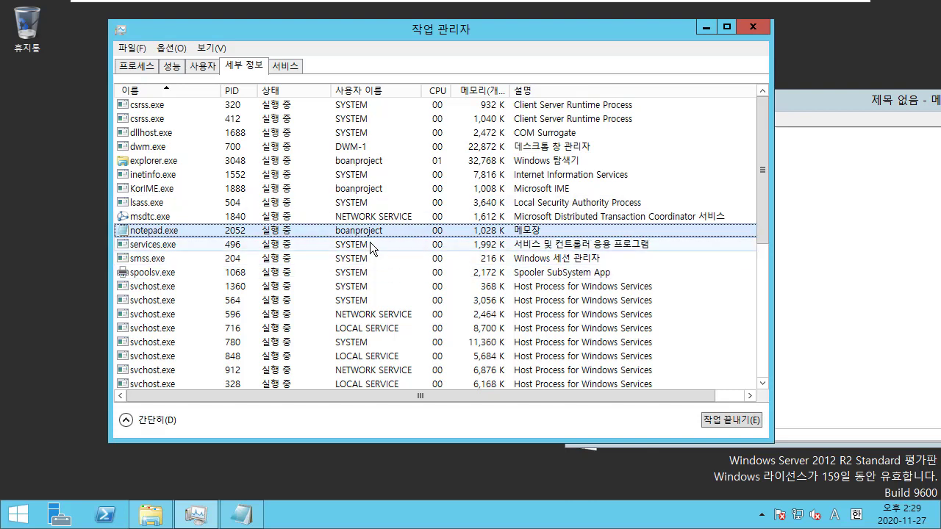
Step: Close the empty Notepad window and reposition Task Manager near the middle of the desktop
left_click(861, 210)
left_click_drag(691, 108, 236, 91)
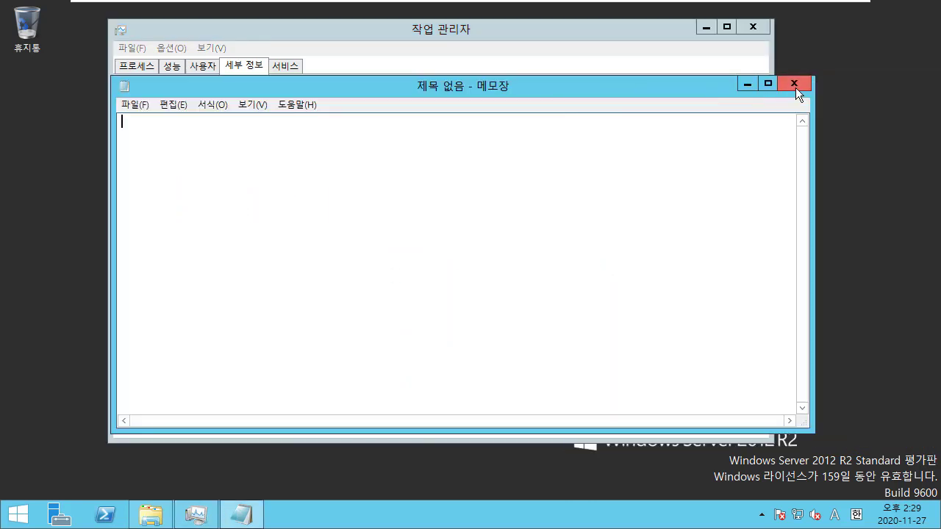
left_click(796, 87)
left_click_drag(405, 35, 366, 32)
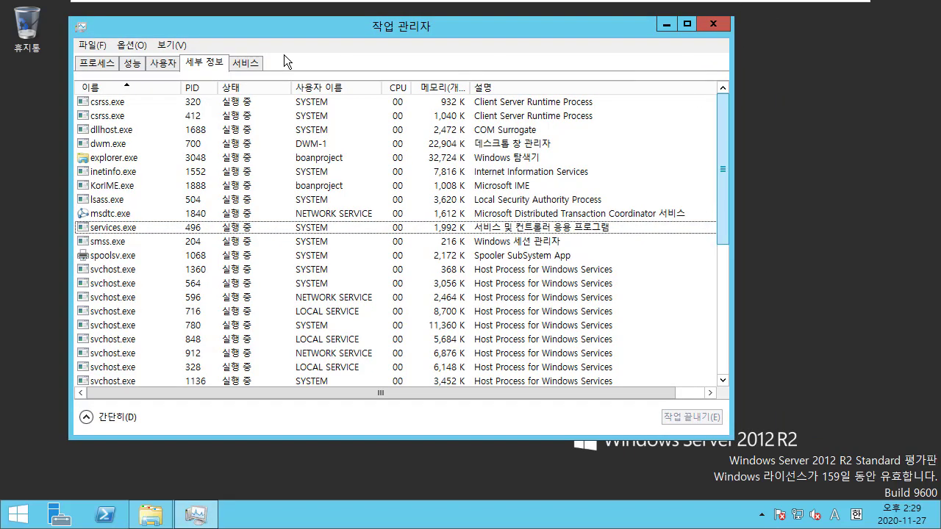
left_click_drag(277, 29, 333, 34)
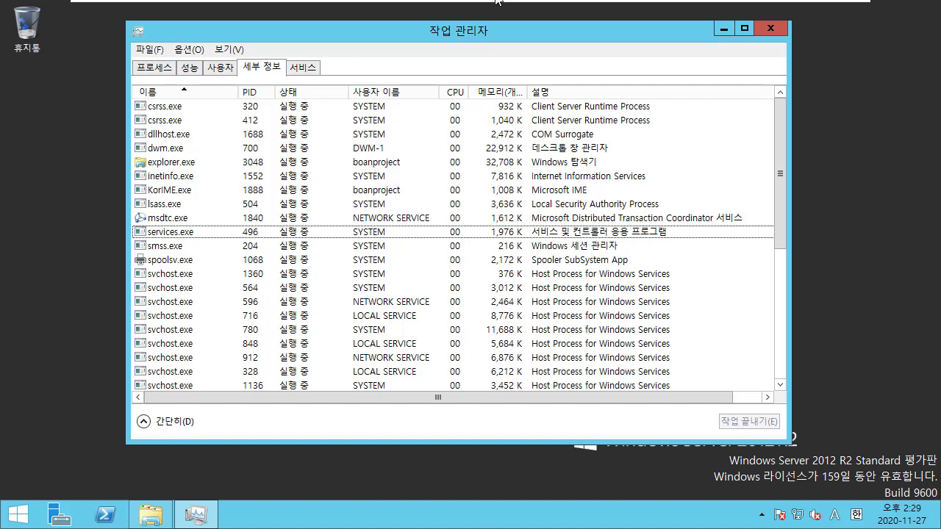
Step: Switch to the host's Notepad notes and add the line ": OOO 프로세스가 어떤 권한을 동작하고?" under the process information item
mouse_move(759, 9)
left_click(819, 10)
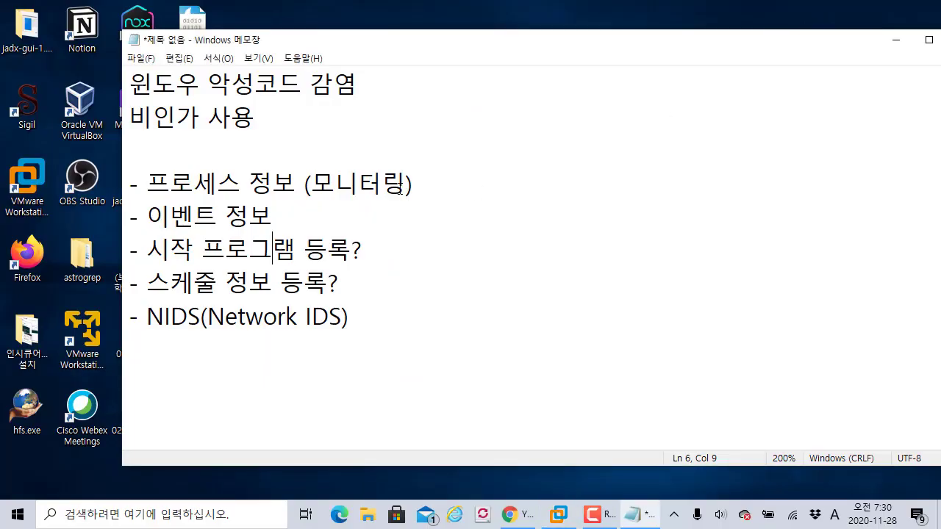
left_click(453, 177)
key("Return")
type(":")
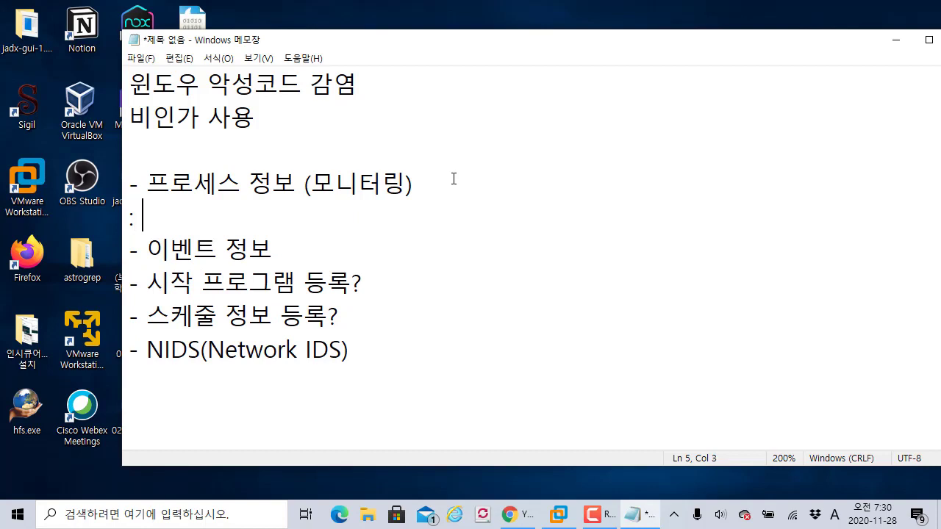
key("Hangul")
type("ㅒ")
key("BackSpace")
key("Hangul")
type("OOO")
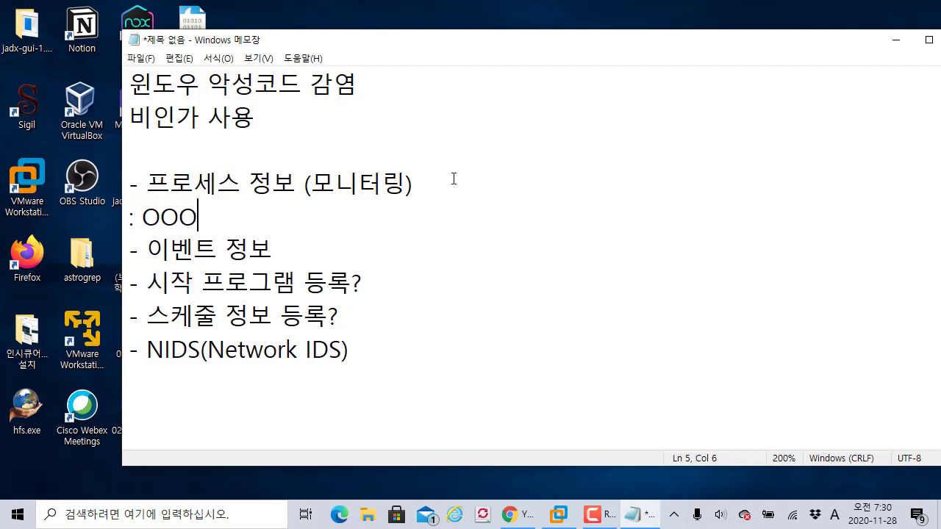
key("Hangul")
type("프로세스가 ")
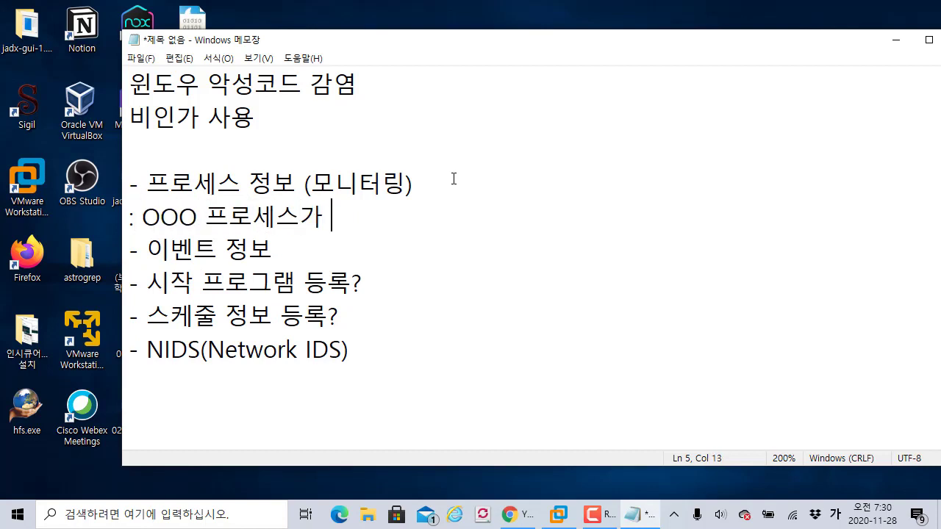
type("어떤 권한을 ")
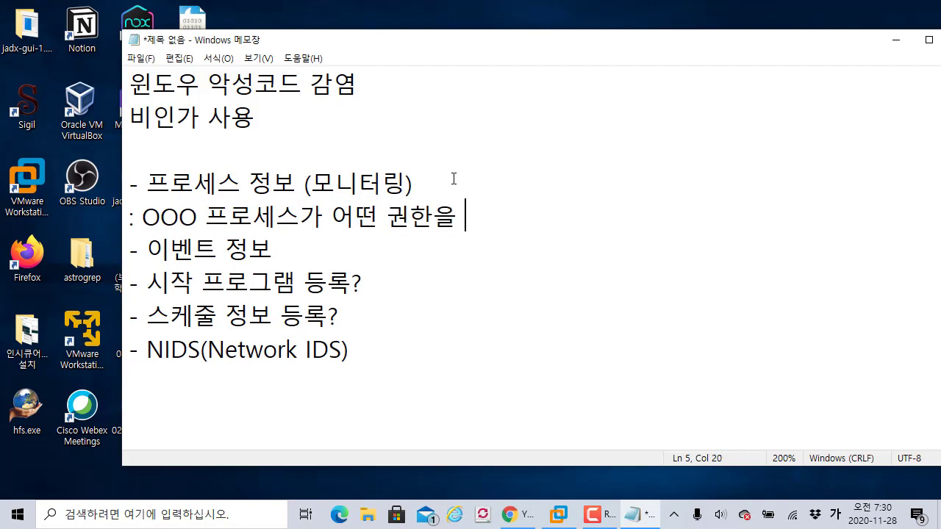
type("동작하고?")
Step: Insert "의심되는" before "OOO" in the line about process privileges
key("Left")
key("Left")
key("Left")
key("Left")
key("Left")
key("Left")
key("Left")
key("Left")
key("Left")
key("Left")
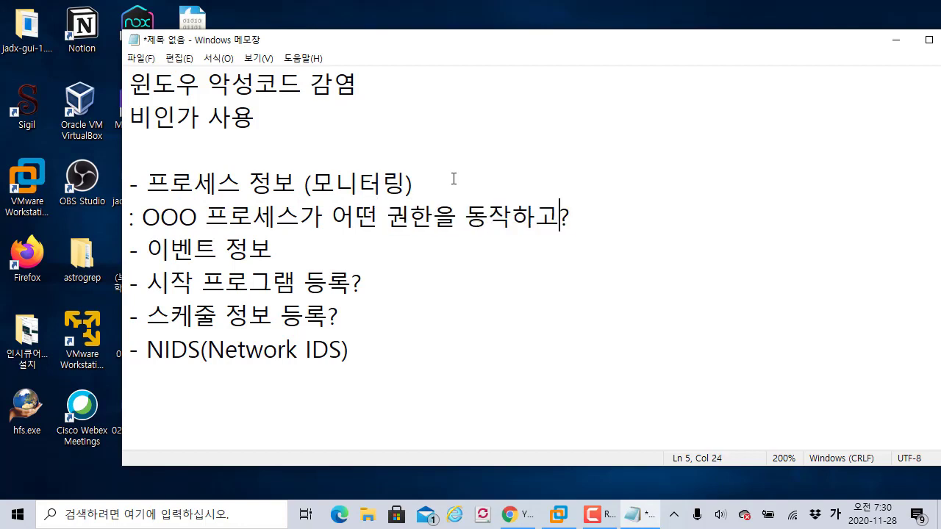
key("Left")
key("Left")
key("Left")
key("Left")
key("Left")
key("Left")
key("Left")
key("Left")
key("Left")
key("Left")
key("Left")
key("Left")
key("Left")
key("Left")
key("Left")
key("Right")
key("Right")
key("Right")
type("의심되")
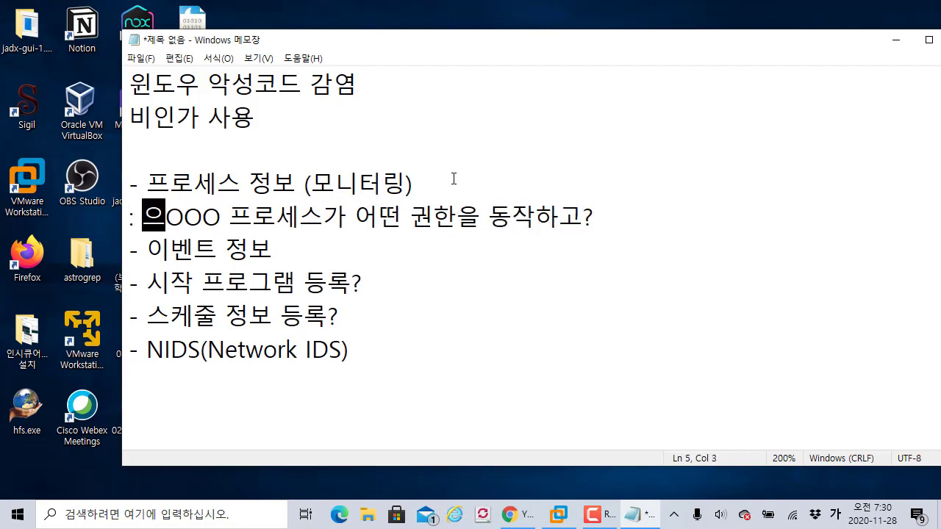
type("는")
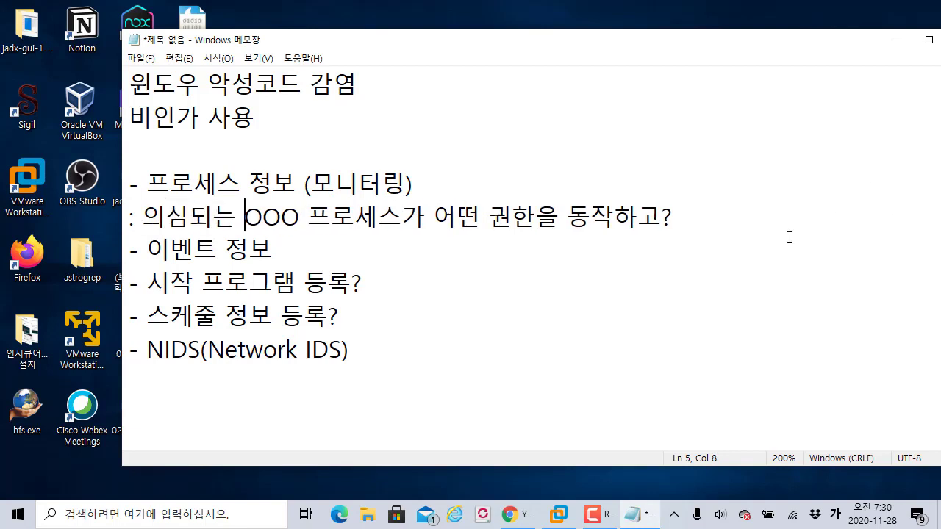
Step: Shorten the ending of the process privileges line to "동작?" and add a blank line below it
left_click(713, 215)
key("BackSpace")
key("BackSpace")
key("BackSpace")
type("?")
key("Return")
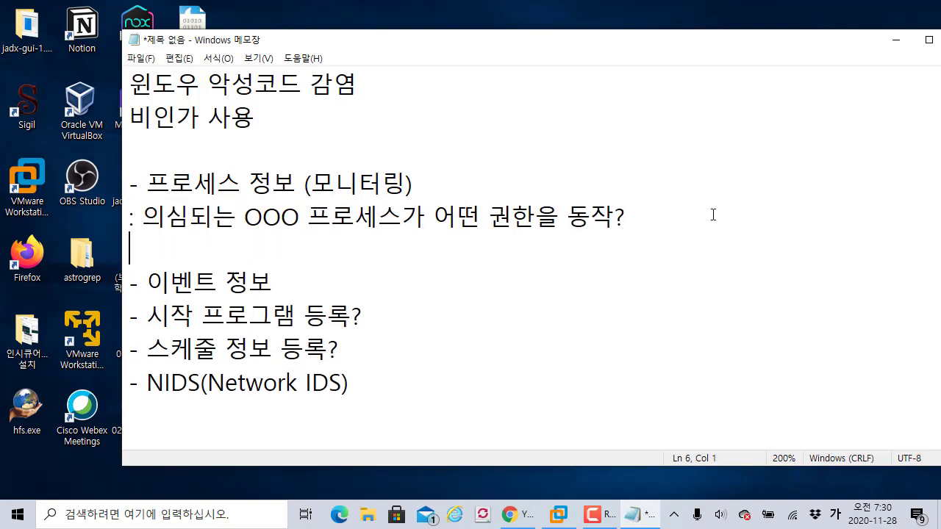
Step: Add the line ": 의심되는 OOO 프로세스가 동작하고 있나?" above the process privileges line
key("Up")
key("Return")
key("Up")
type(": 의심되는 ")
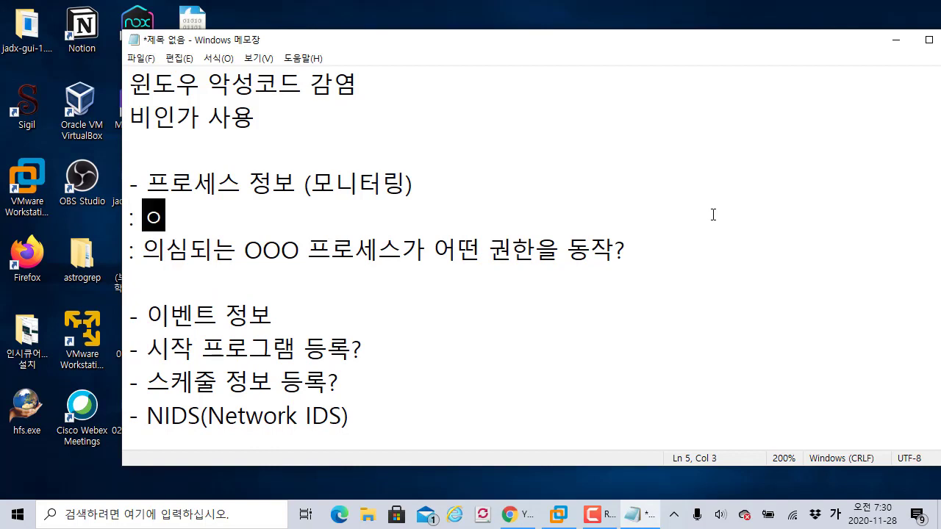
type("OOOㅡ ㅍ")
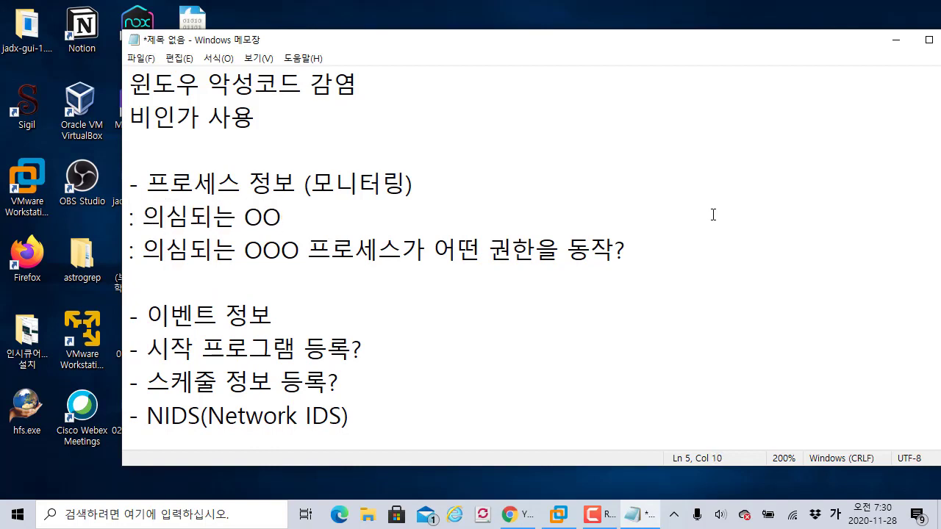
key("BackSpace")
key("BackSpace")
key("BackSpace")
type("프로")
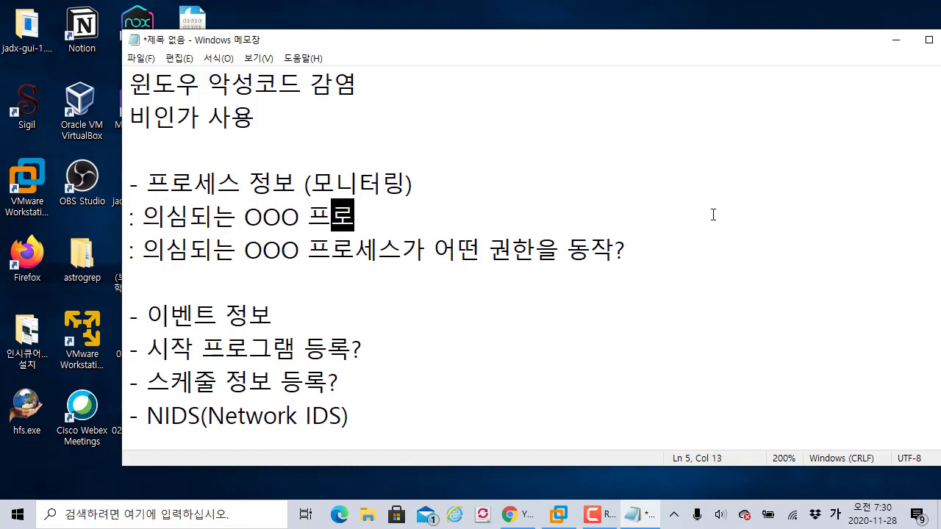
type("세스가 동작하고 있나?")
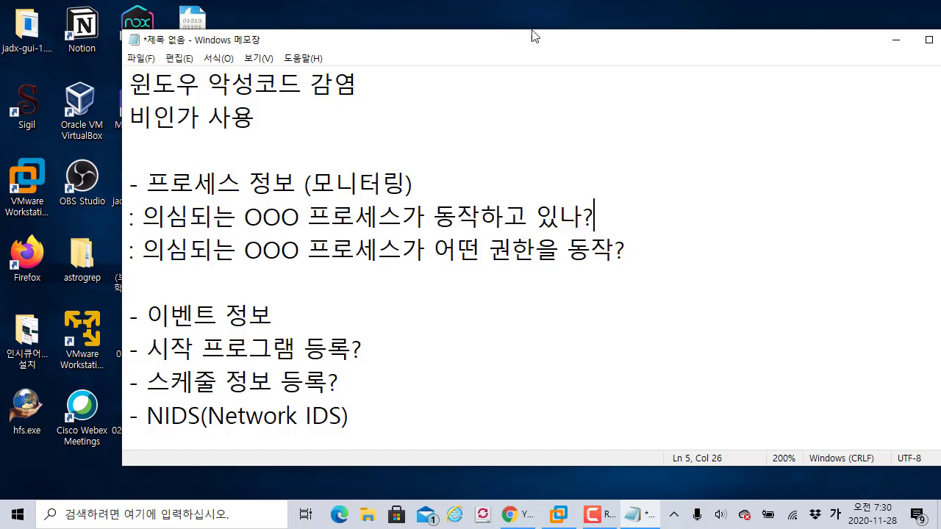
Step: Switch to the virtual machine's Task Manager and review the accounts the processes run under, plus the services list
left_click_drag(533, 47, 487, 38)
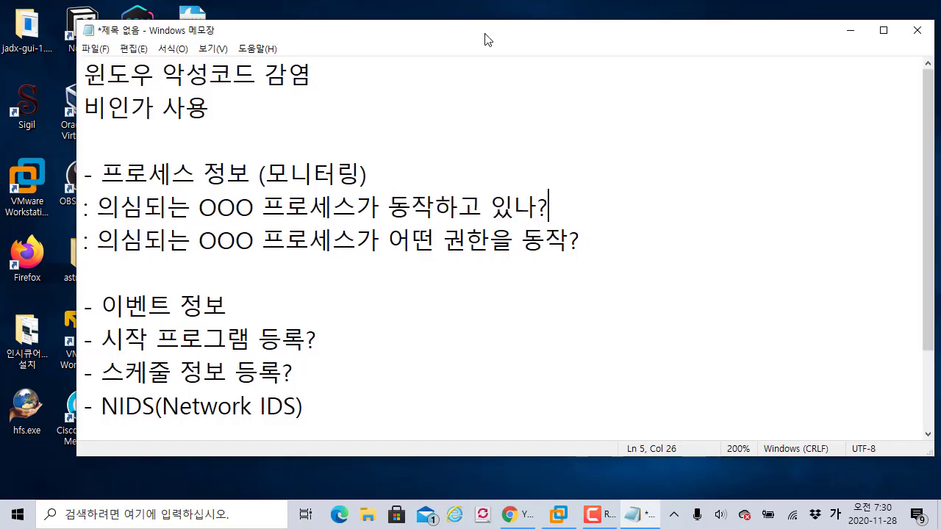
left_click(559, 514)
left_click(397, 162)
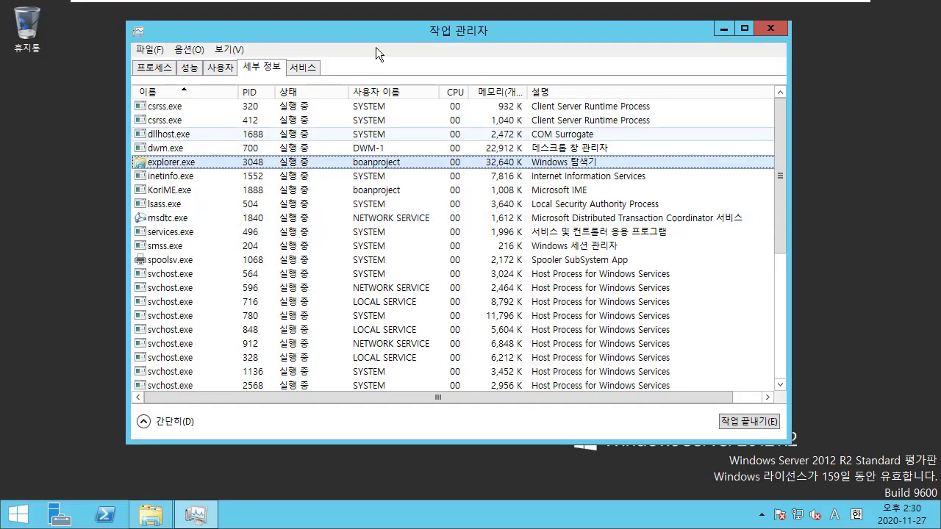
left_click_drag(377, 32, 442, 26)
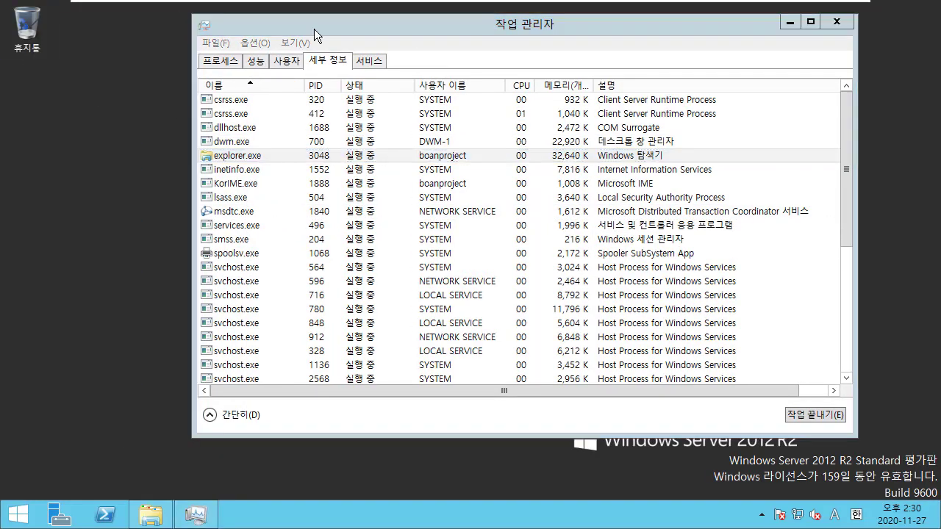
left_click_drag(353, 32, 333, 30)
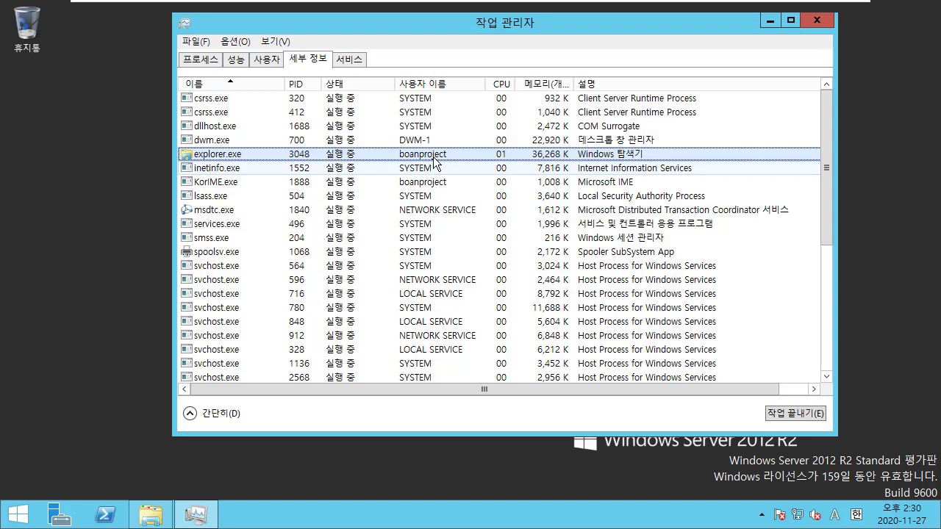
left_click(430, 168)
left_click(386, 223)
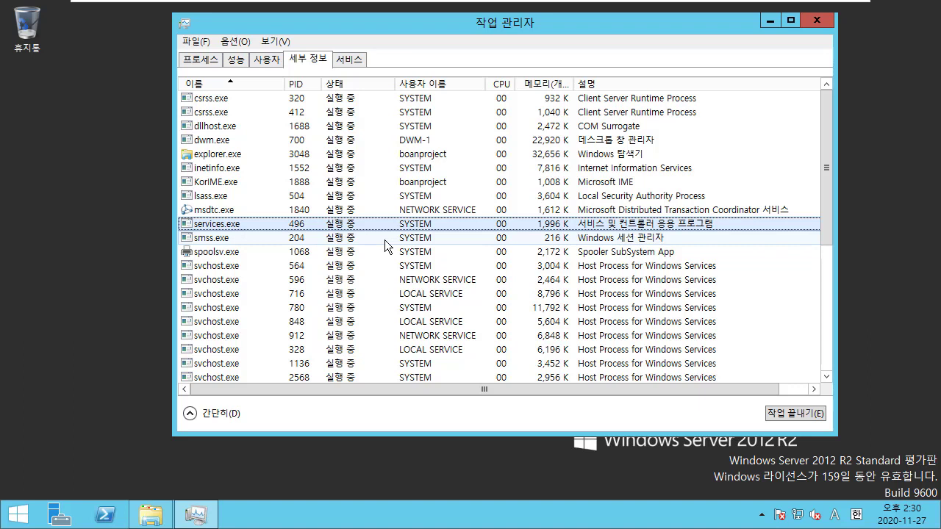
left_click(394, 169)
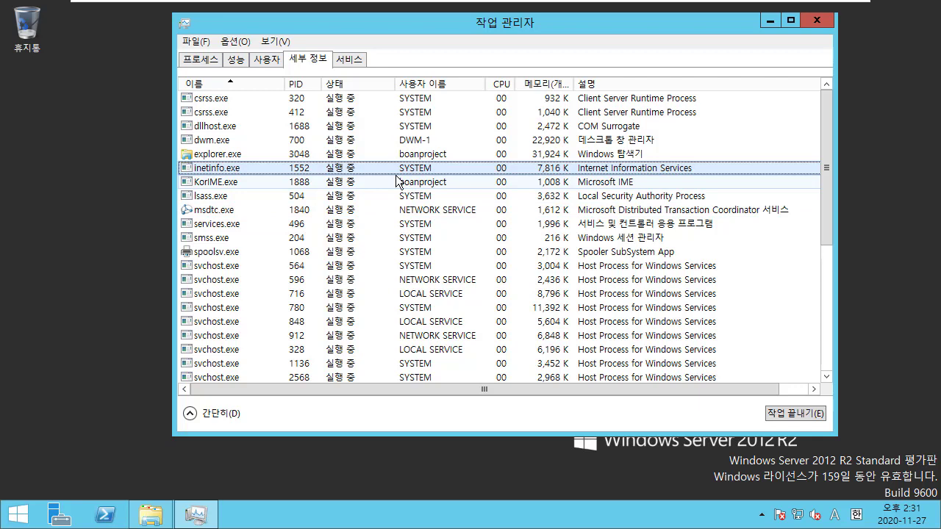
left_click(348, 59)
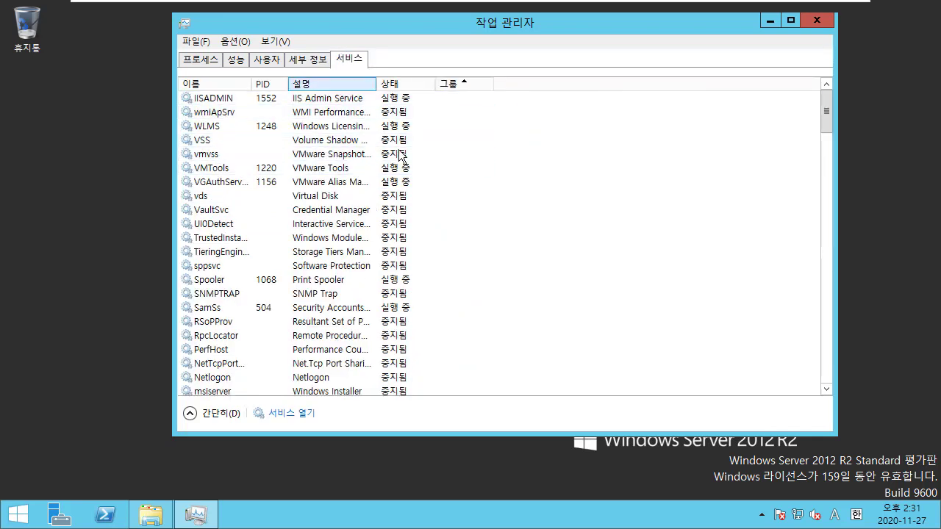
Step: Return to the host's Notepad notes and move the line "- 시작 프로그램 등록?" above "- 이벤트 정보"
left_click(815, 12)
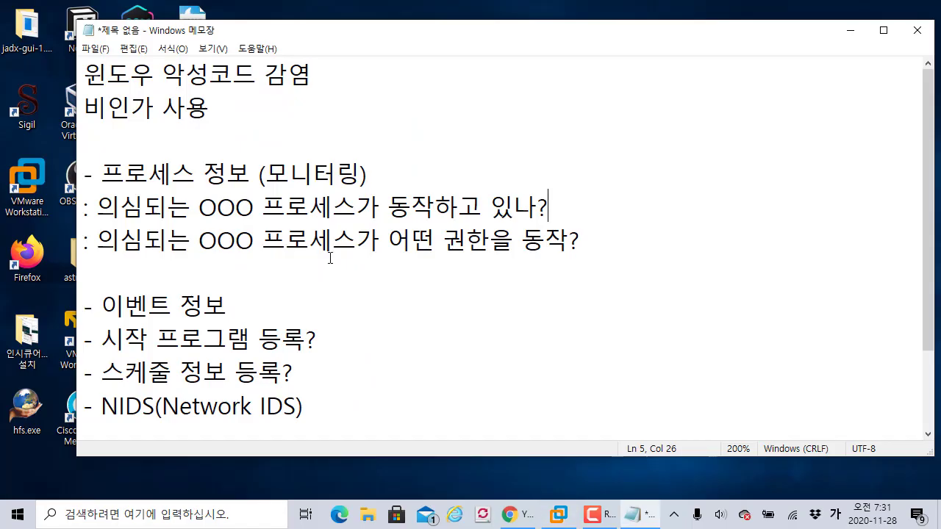
left_click(276, 279)
left_click(331, 332)
left_click_drag(320, 337, 74, 338)
key("ctrl+x")
left_click(324, 272)
key("ctrl+v")
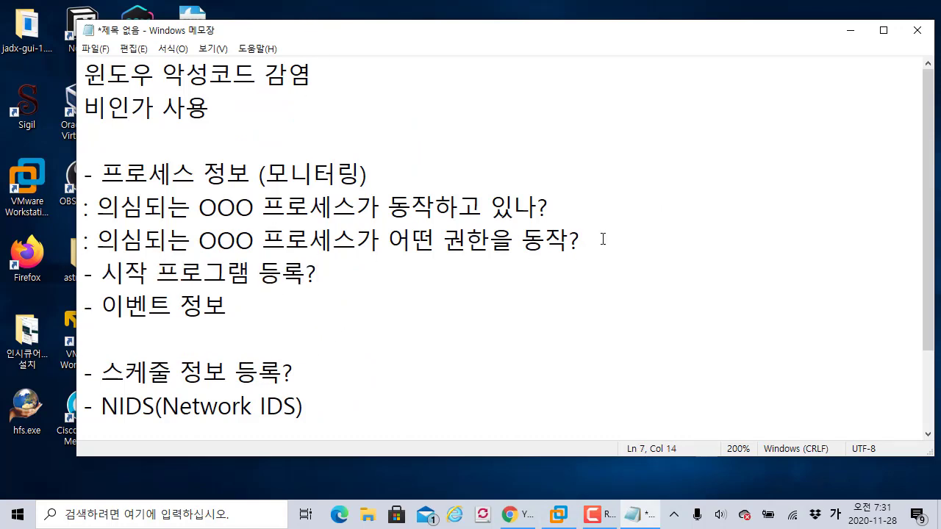
Step: Add a blank line above and below "- 시작 프로그램 등록?" and maximize the Notepad window
left_click(603, 239)
key("Return")
left_click(370, 314)
key("Return")
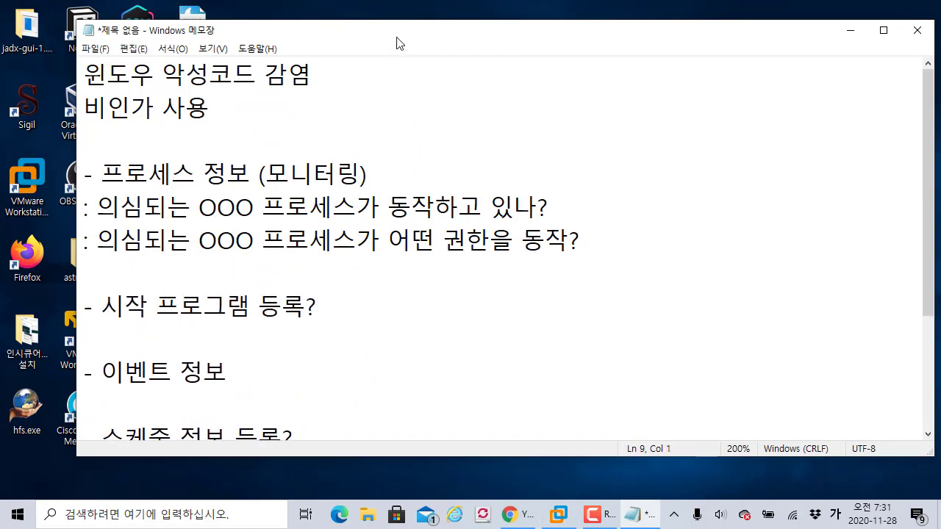
double_click(396, 42)
left_click(150, 280)
left_click(151, 313)
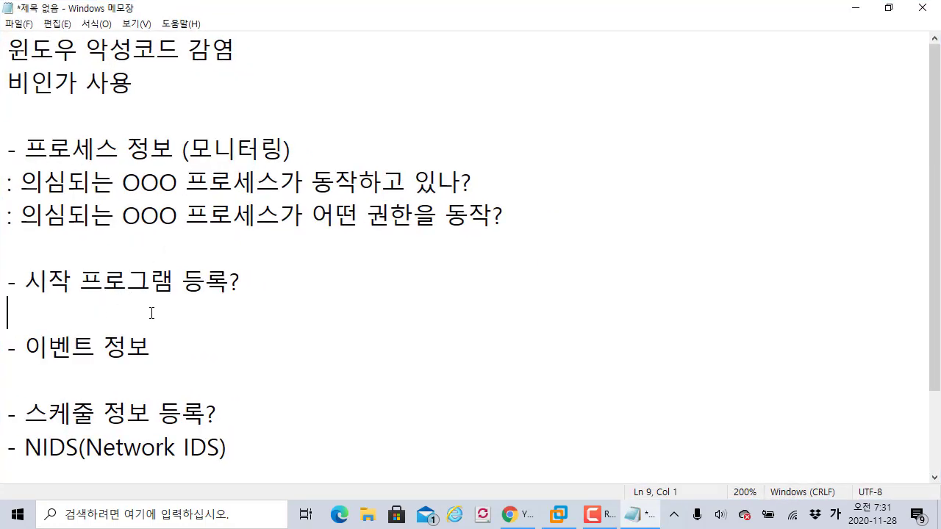
type(": 프ㄹ")
key("BackSpace")
key("BackSpace")
type("프")
key("BackSpace")
key("BackSpace")
type("의심된ㄴ")
key("BackSpace")
key("BackSpace")
key("BackSpace")
key("BackSpace")
key("BackSpace")
key("BackSpace")
key("BackSpace")
Step: Add the item "- 서비스 프로그램 등록?" above the startup program item, with an empty line below it
key("Up")
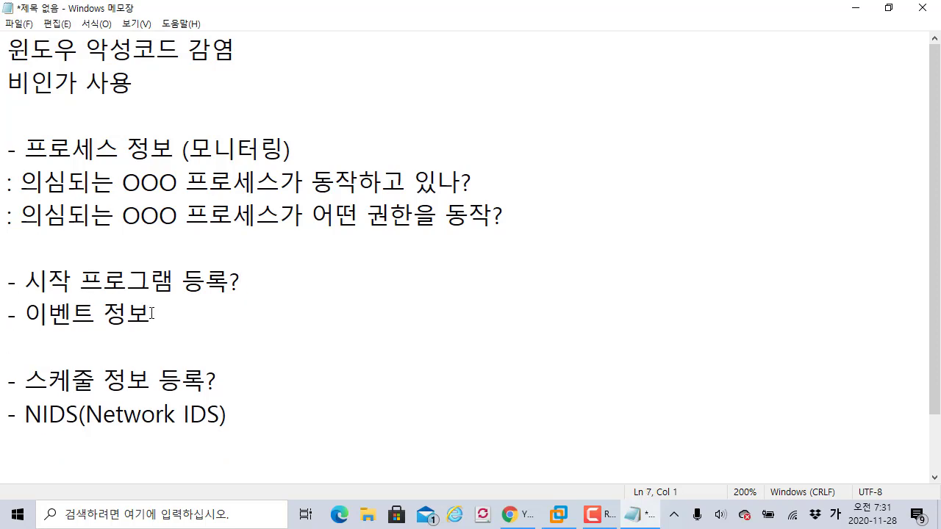
type("- 서비스 프로그램 ")
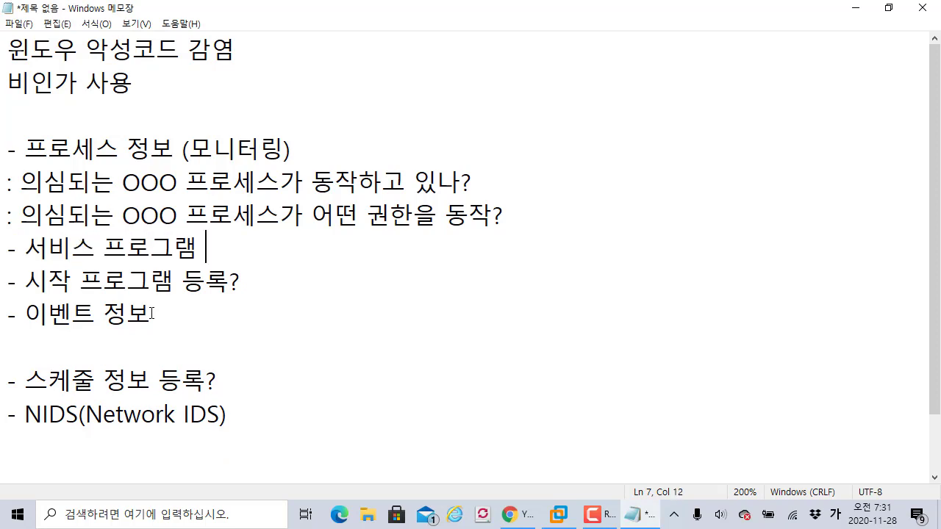
type("등록>")
key("Return")
key("BackSpace")
key("BackSpace")
type("?")
key("Return")
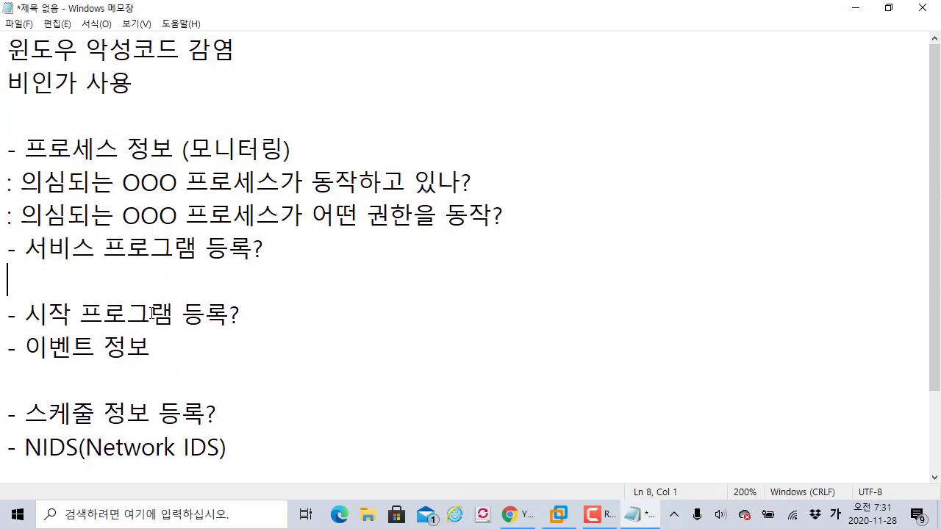
Step: Write ": 의심되는 OO 프로그램이 등록되어 있나? ->" under the service program item
type("-")
key("BackSpace")
key("BackSpace")
type(": 윗")
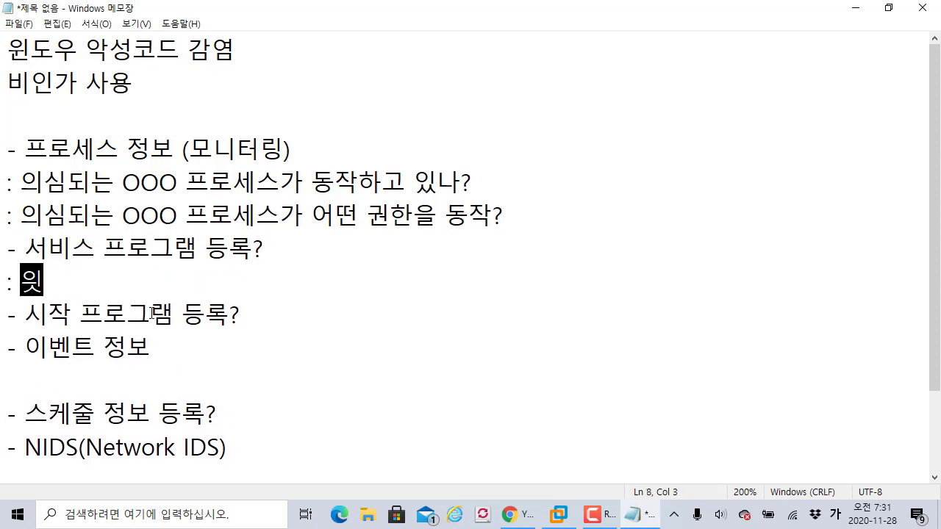
type("심되는 OO")
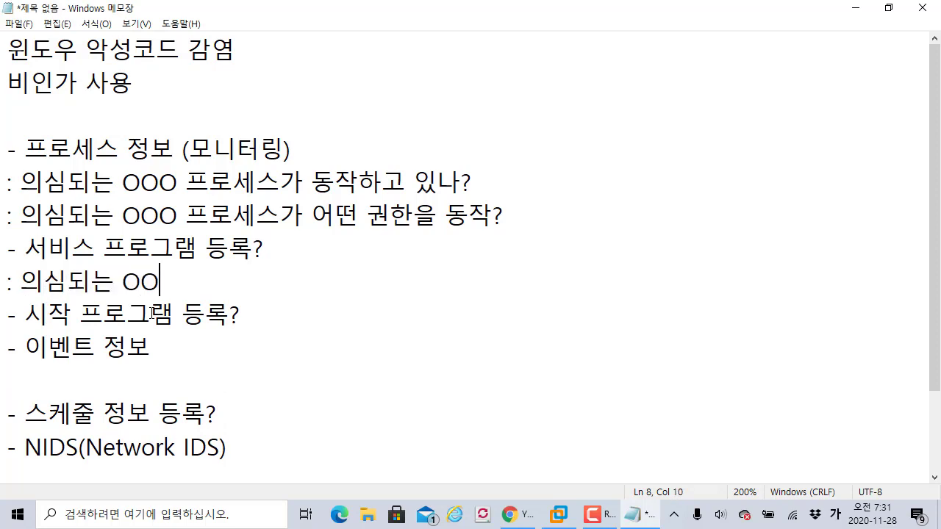
type(" 프로그램이 ")
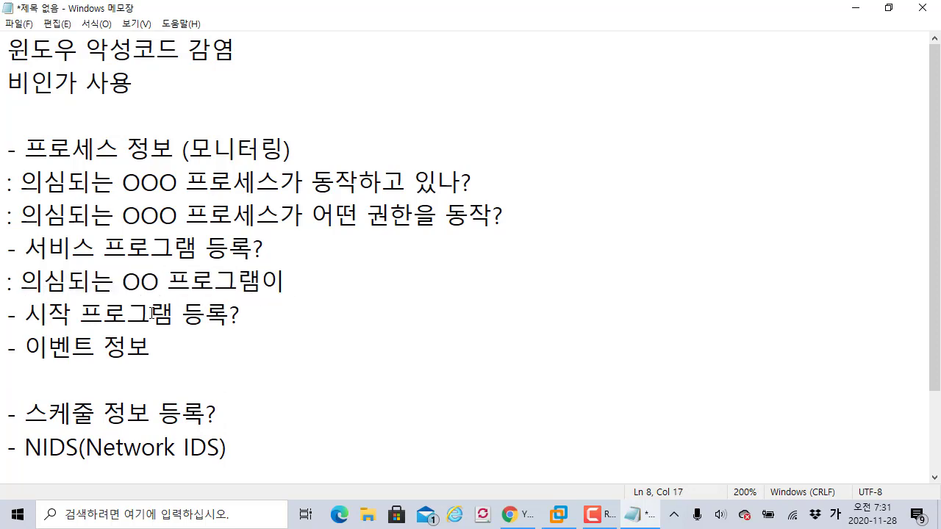
type("등록")
key("BackSpace")
key("BackSpace")
key("BackSpace")
type("등록도")
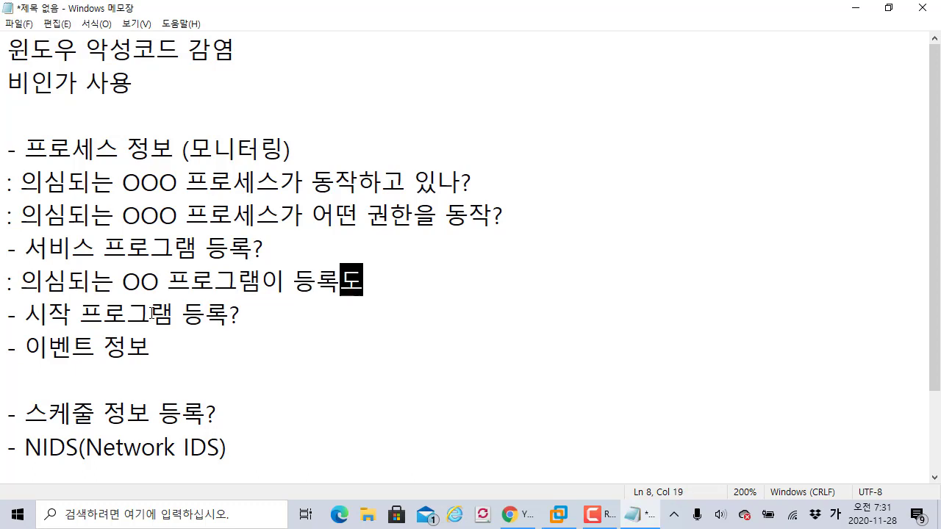
type("되어 있나? ->")
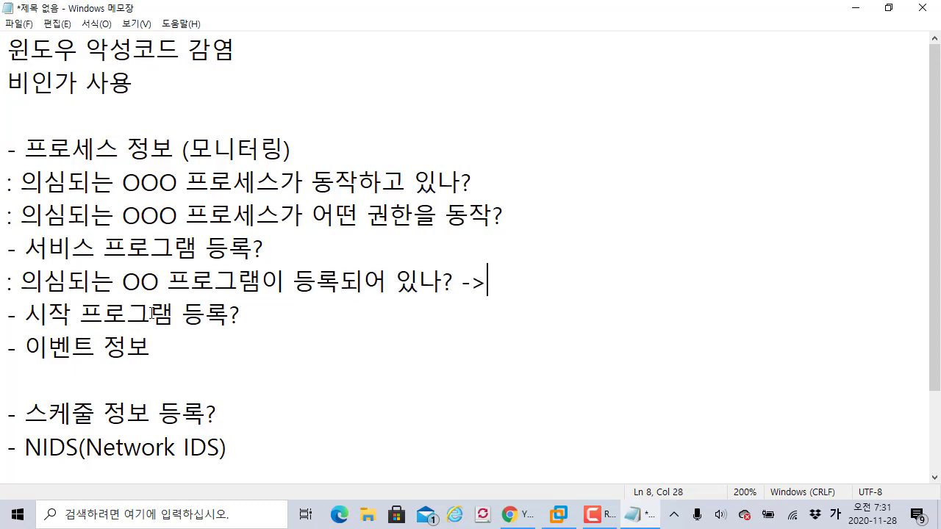
Step: Append "어떤 서비스가 연결되었있나?" after the arrow on the suspicious program line and add a blank line below it
type(" 섭")
key("BackSpace")
type("ㅅ")
key("BackSpace")
key("BackSpace")
type("어ㄸ떤 서비스가 연결됭")
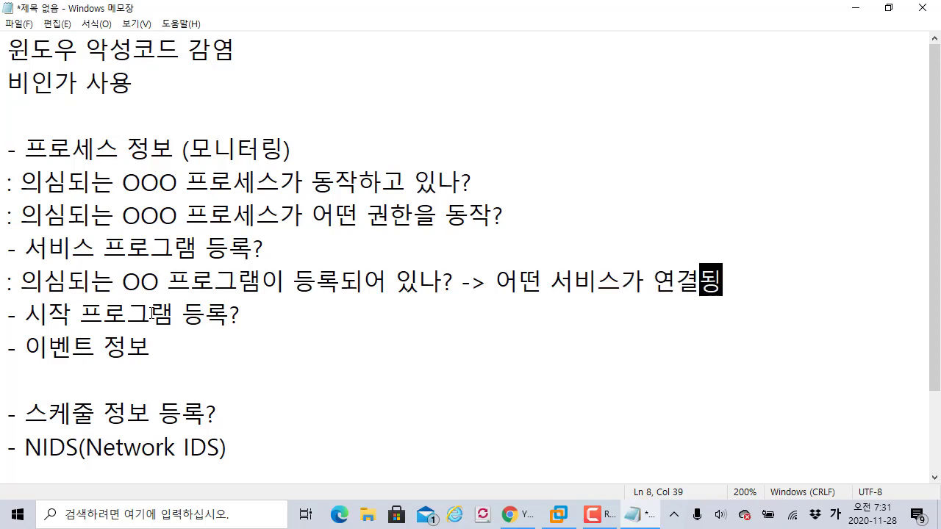
type("었있나?")
key("Return")
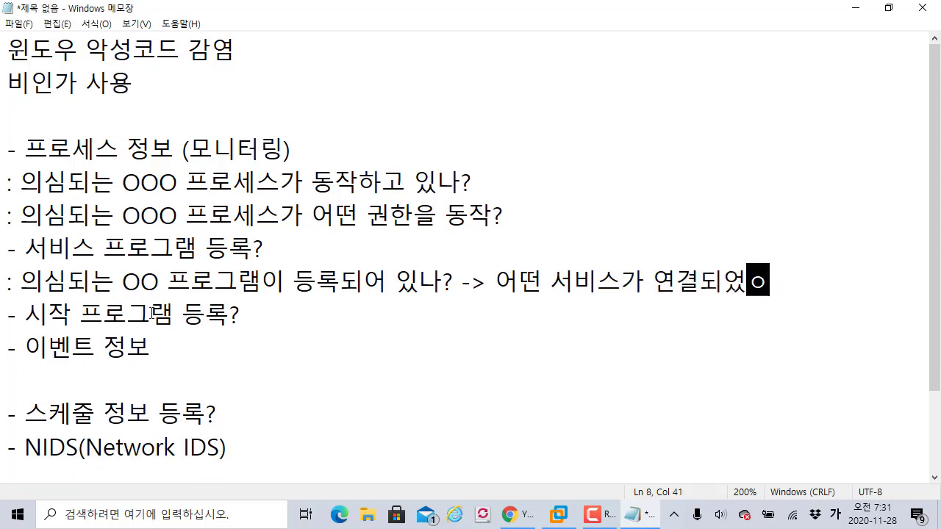
type("있나?")
key("Return")
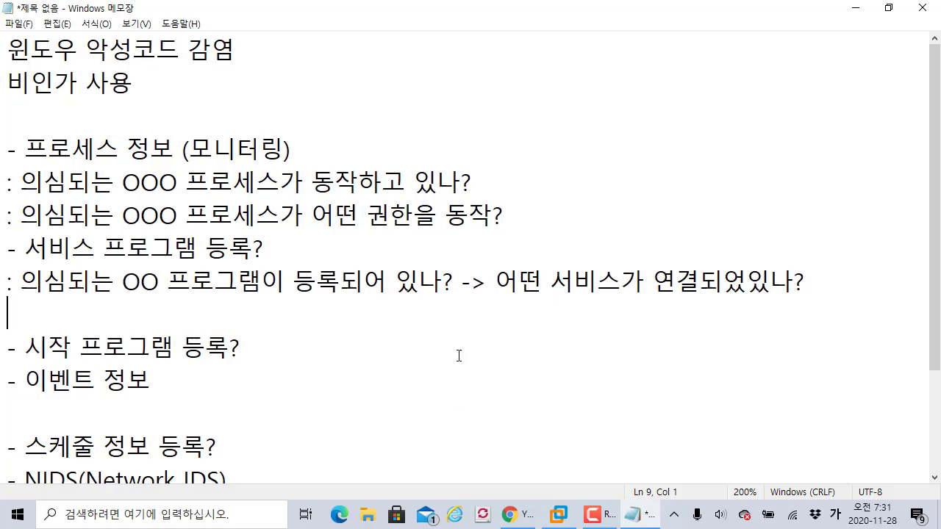
Step: Switch to the virtual machine's Task Manager, widen the services list's description column and view the actions available for VSS
left_click(559, 515)
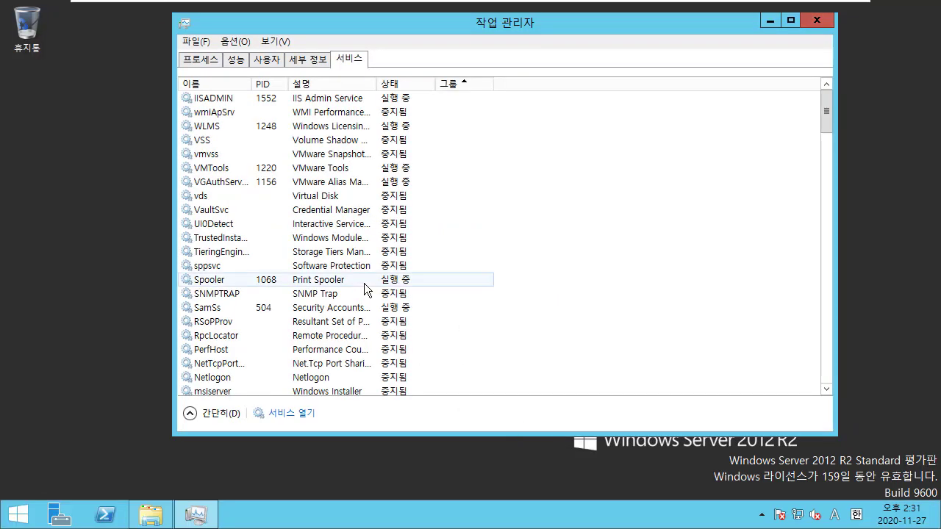
left_click(244, 141)
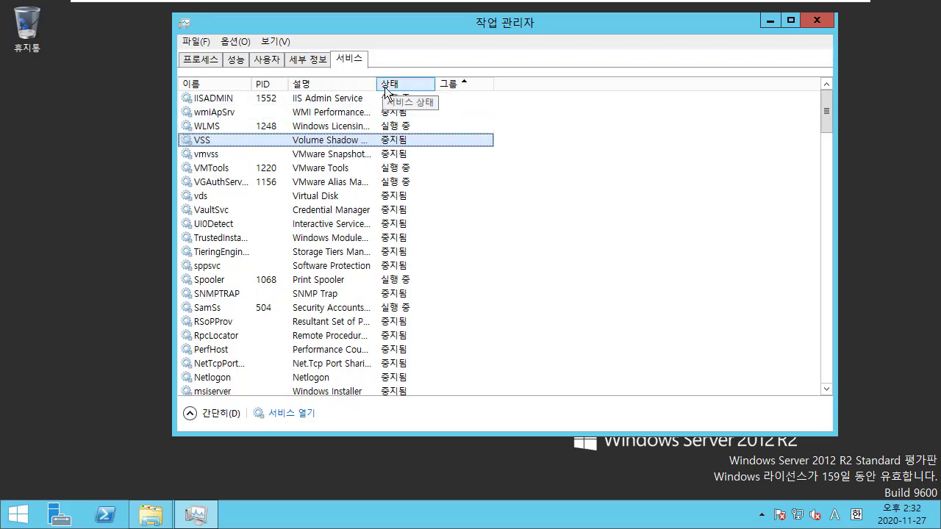
left_click_drag(380, 83, 429, 83)
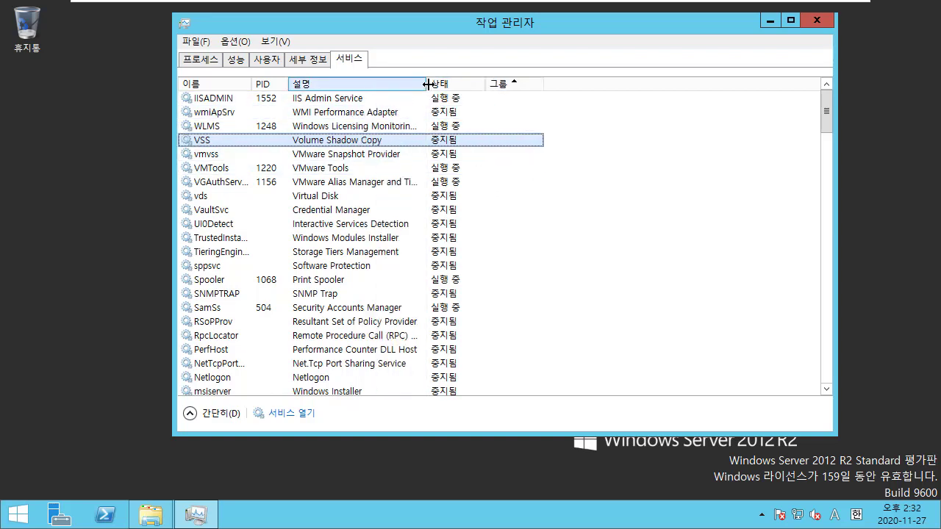
right_click(403, 141)
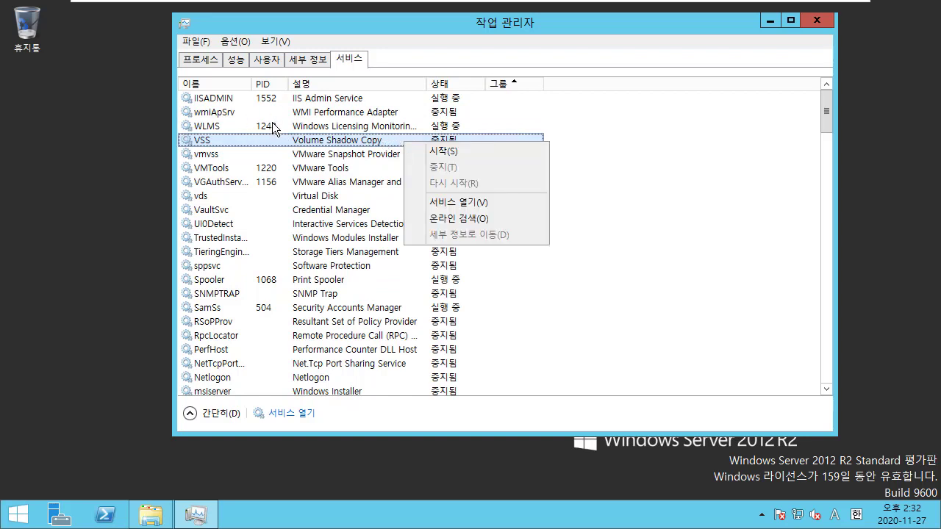
left_click(319, 145)
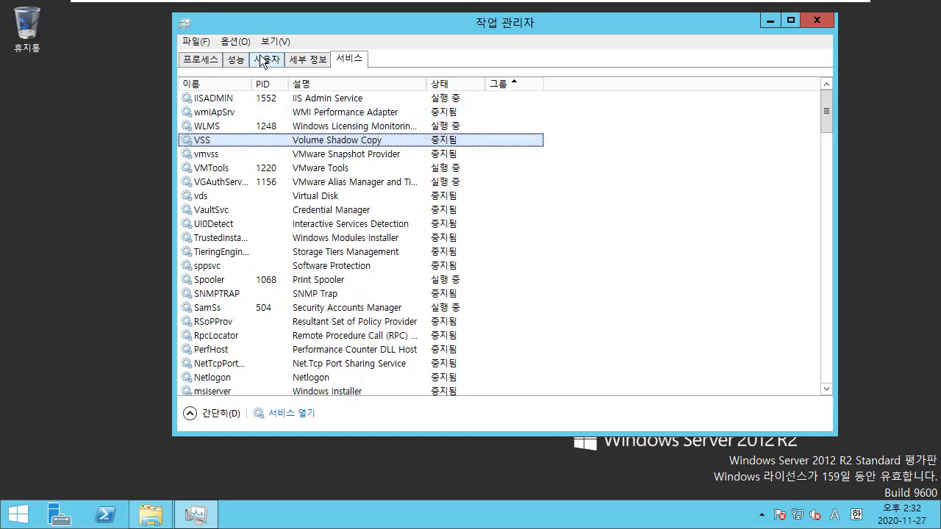
Step: Look over the running processes, return to the services list and select the VaultSvc service
left_click(206, 59)
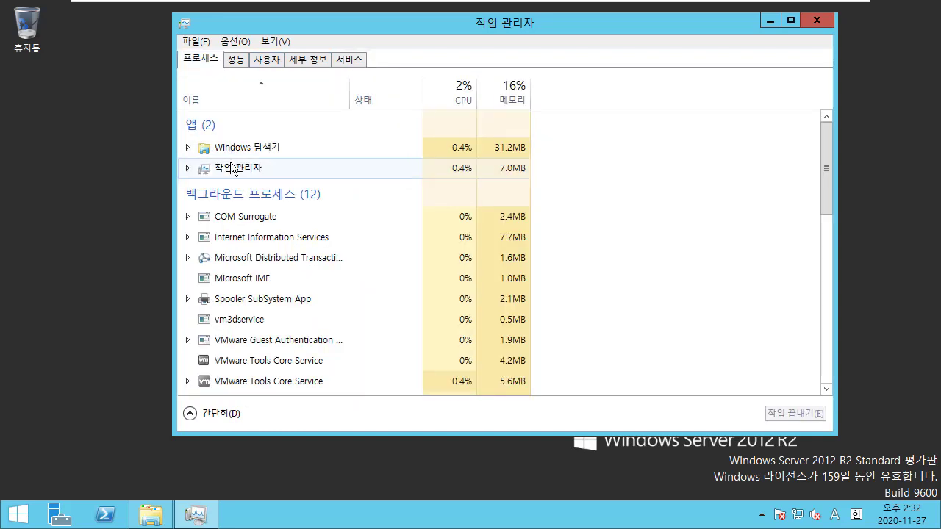
left_click(350, 59)
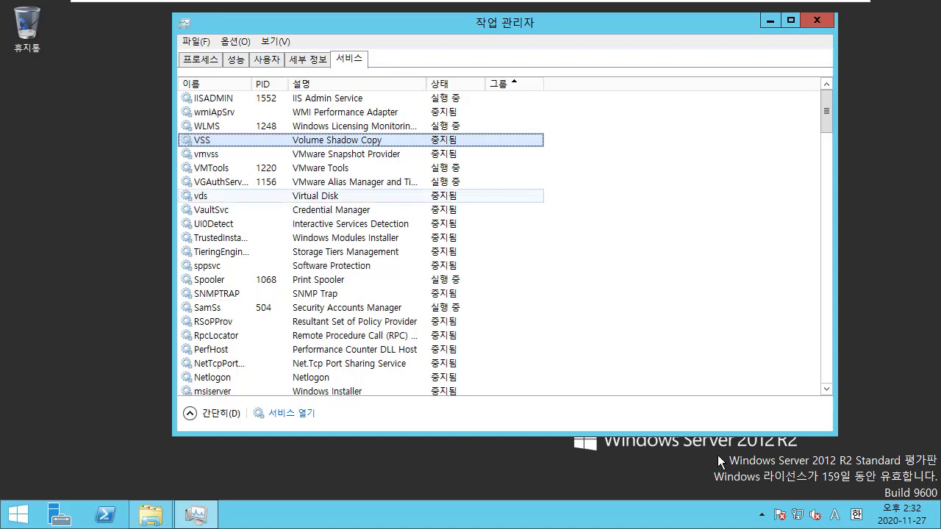
left_click(18, 515)
key("Escape")
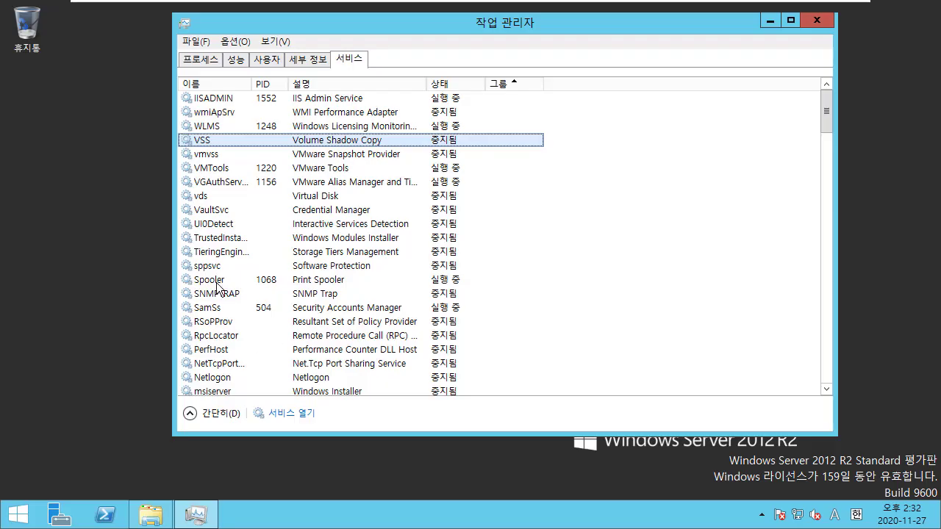
left_click(356, 212)
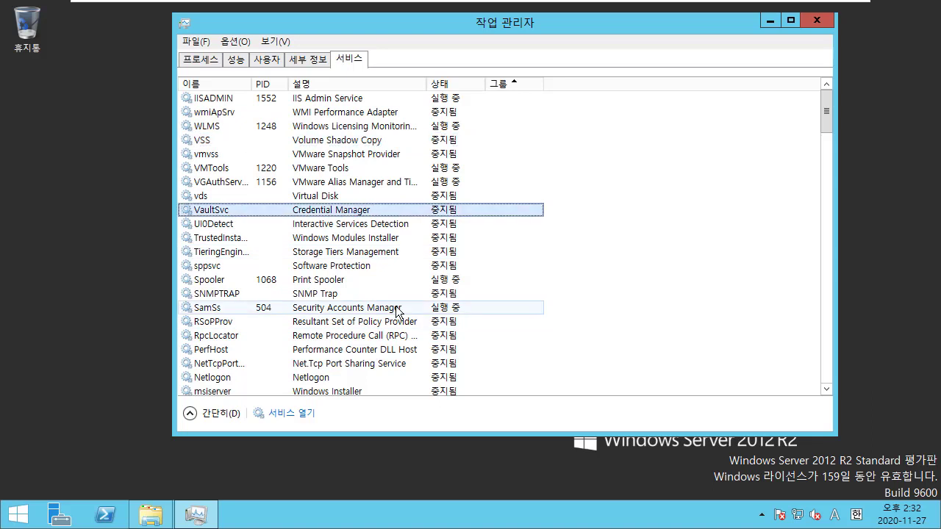
Step: Bring up the Downloads folder window (다운로드) and close it, and show the running processes in Task Manager
left_click(151, 515)
left_click_drag(377, 13, 316, 112)
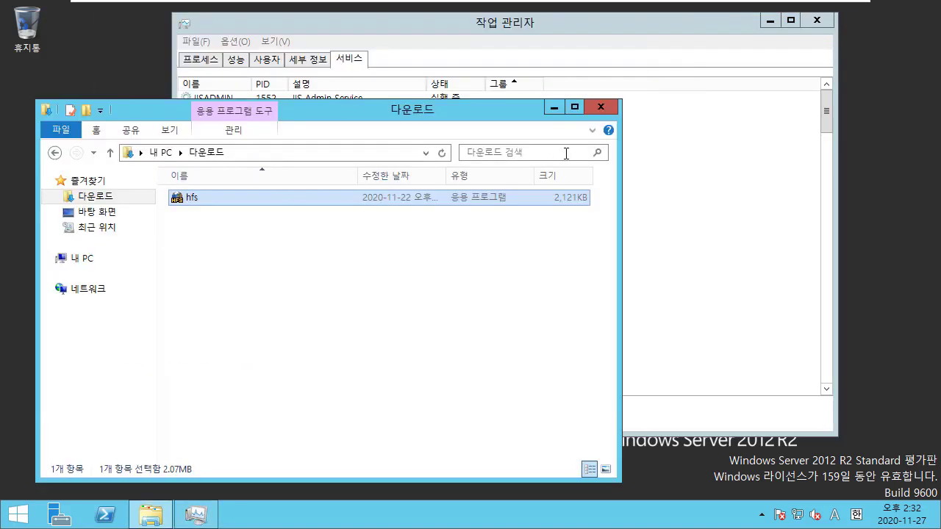
left_click(602, 108)
right_click(368, 518)
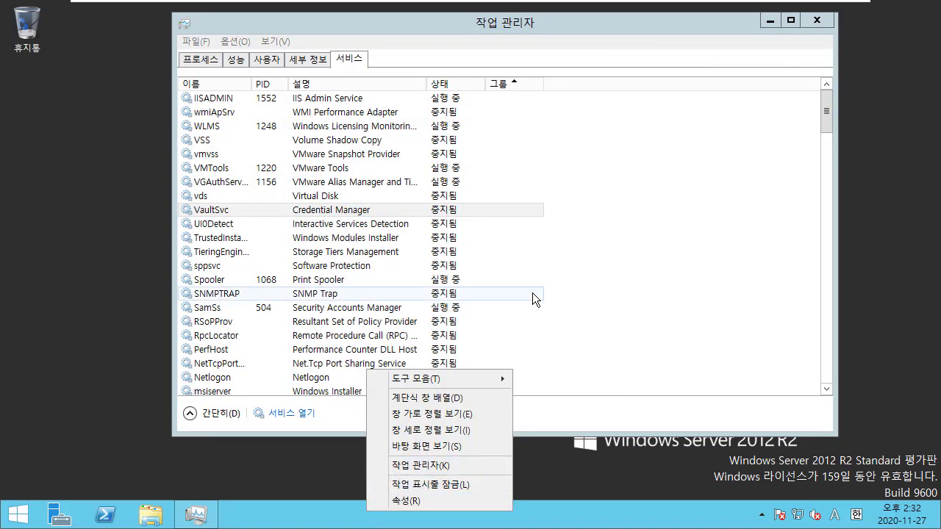
left_click(339, 527)
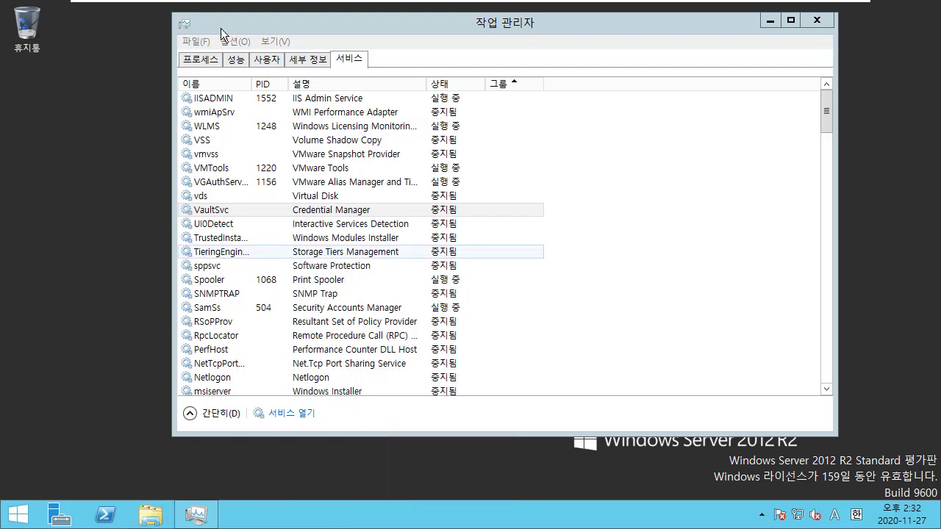
left_click(195, 60)
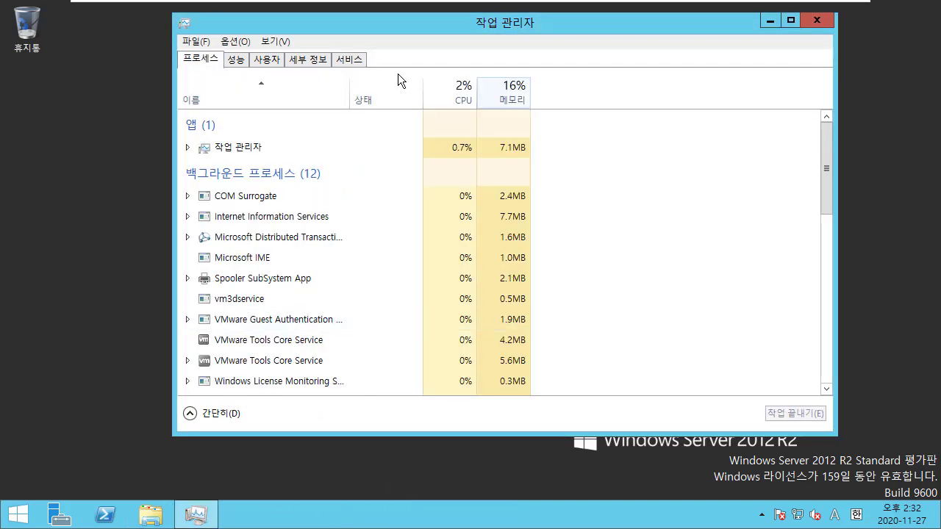
Step: Return to Task Manager's services list, select the WLMS service and view the actions available for it
left_click(347, 60)
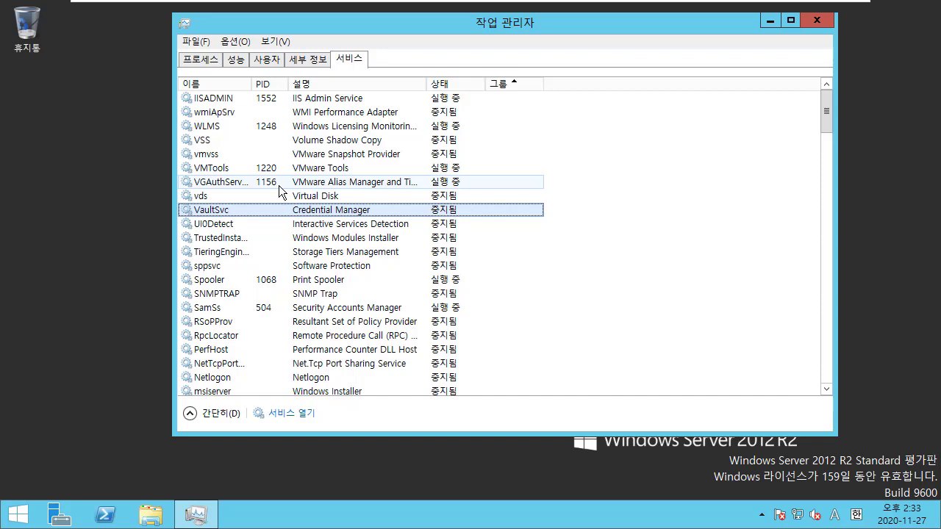
left_click(382, 129)
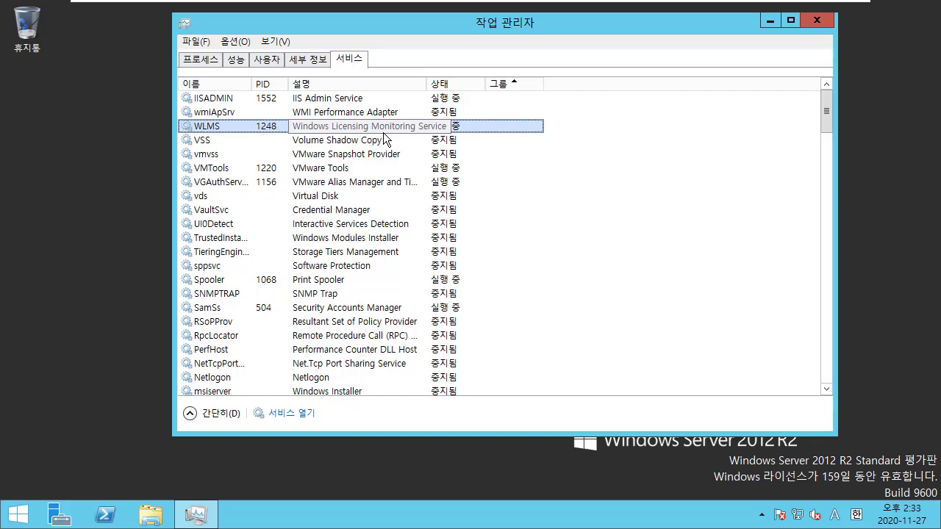
right_click(336, 123)
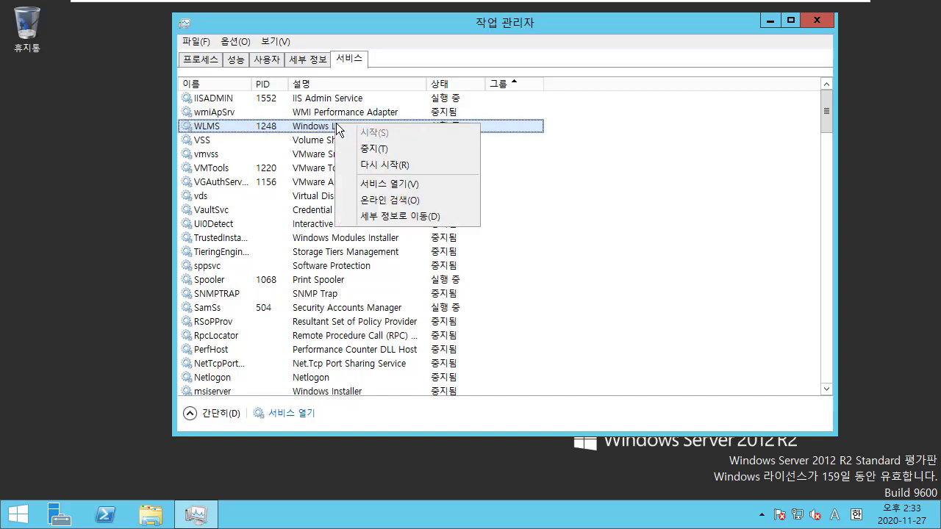
right_click(341, 126)
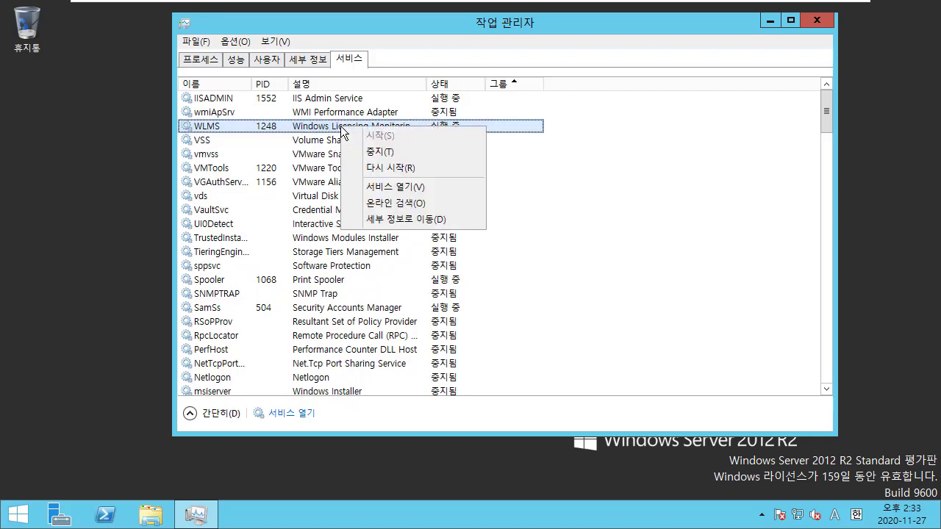
left_click(397, 193)
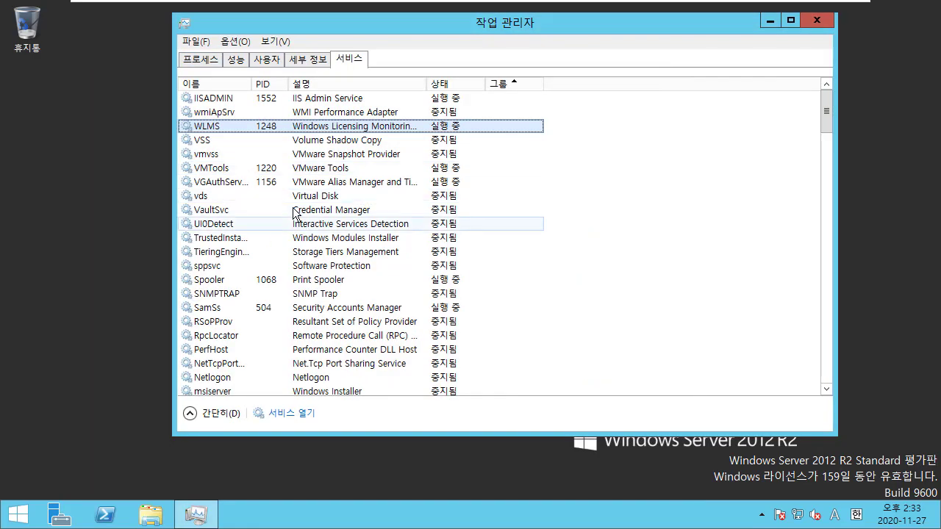
Step: Search the Start screen for services.msc and open the Services console
key("super")
type("ㅅ")
type("서ㅣ시")
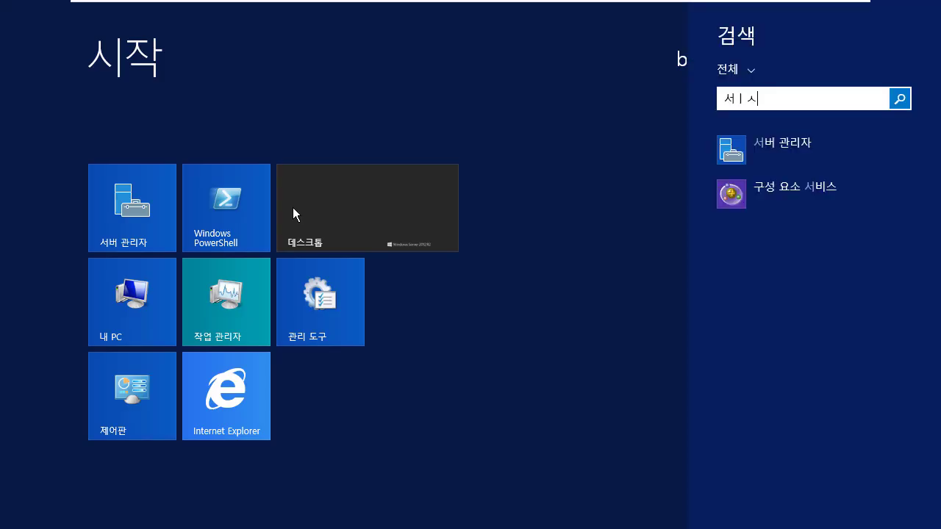
type("스")
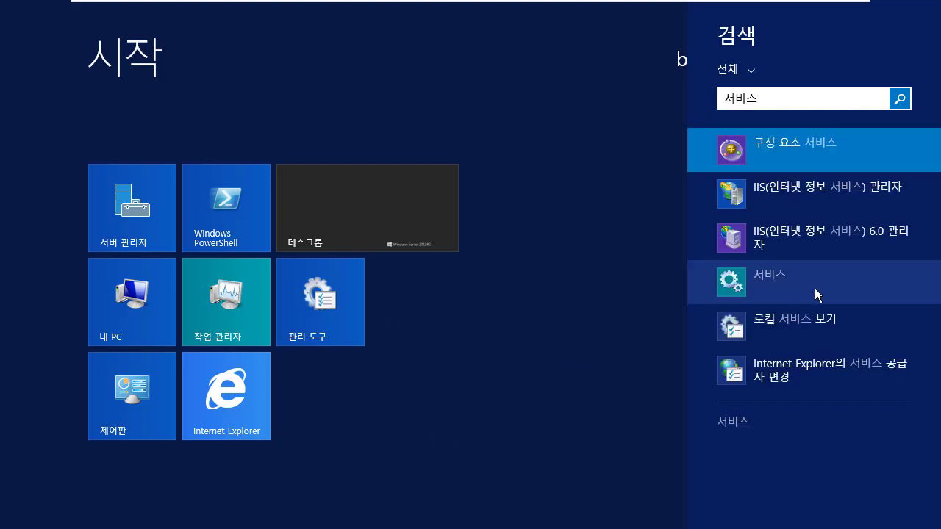
key("BackSpace")
key("BackSpace")
key("BackSpace")
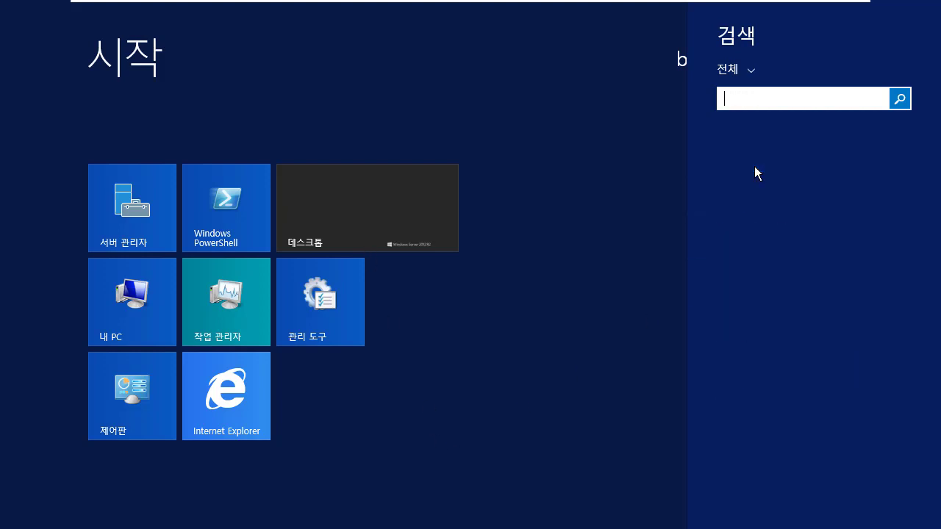
type("services.msc")
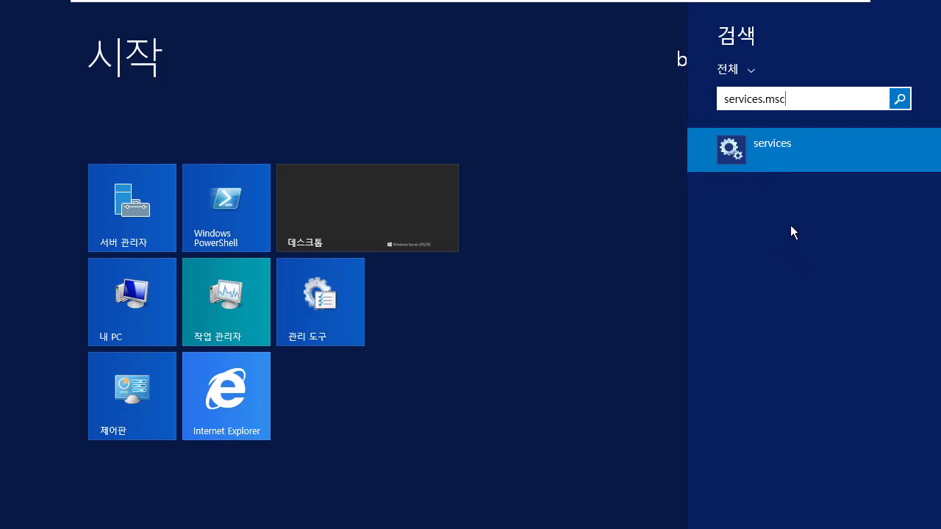
left_click(766, 148)
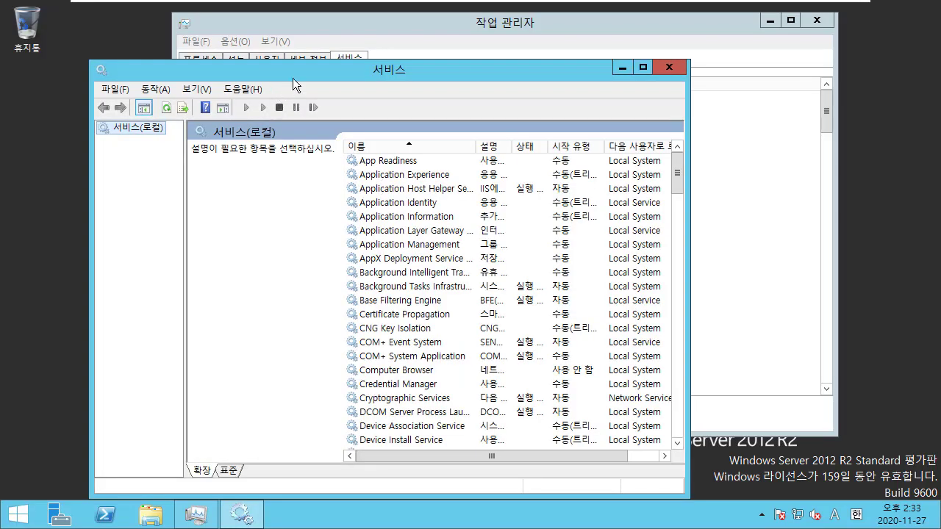
Step: Move the Services console and Task Manager apart and look through Task Manager's service statuses, including sppsvc, WLMS and vmvss
left_click_drag(293, 78, 258, 62)
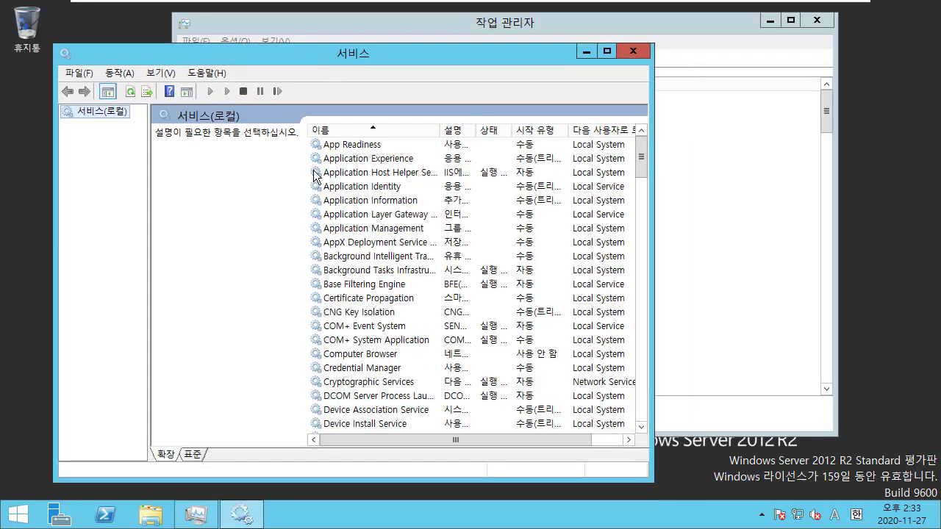
left_click_drag(442, 26, 537, 61)
left_click(475, 202)
left_click(482, 244)
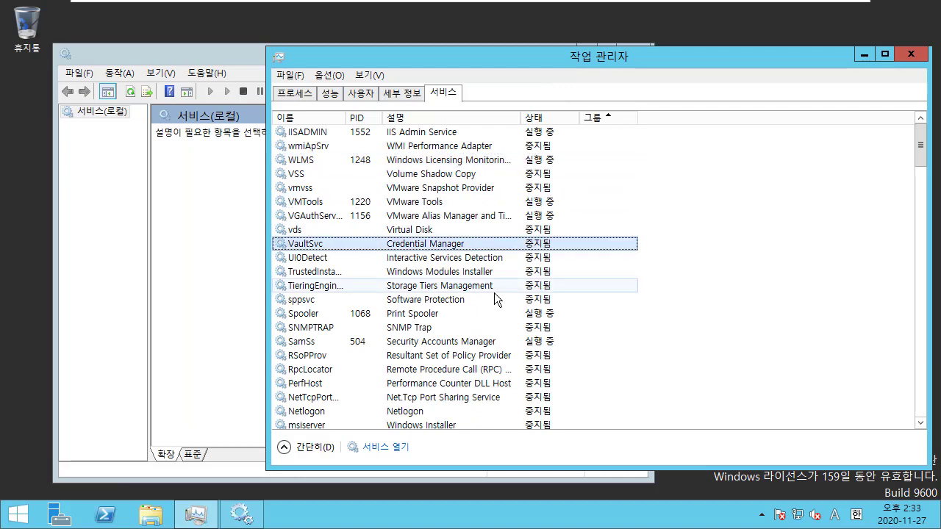
left_click(498, 299)
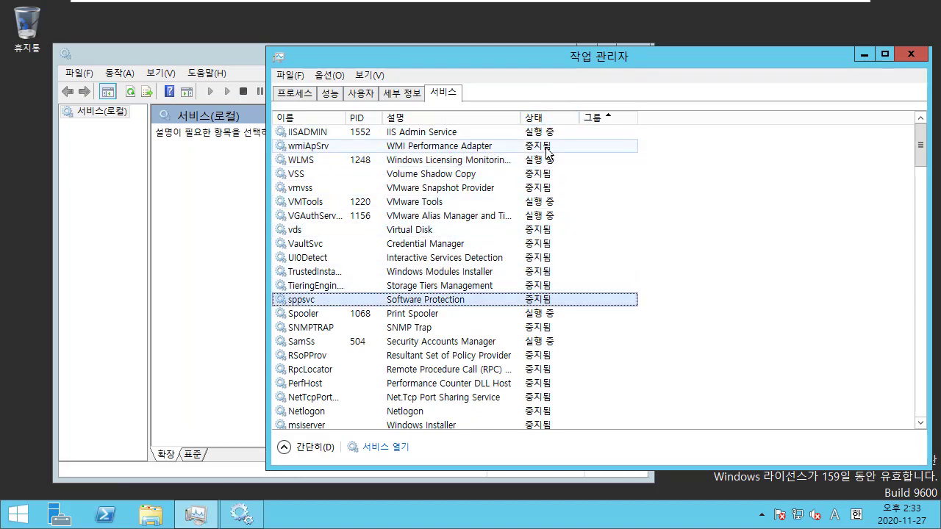
left_click(547, 146)
left_click(548, 160)
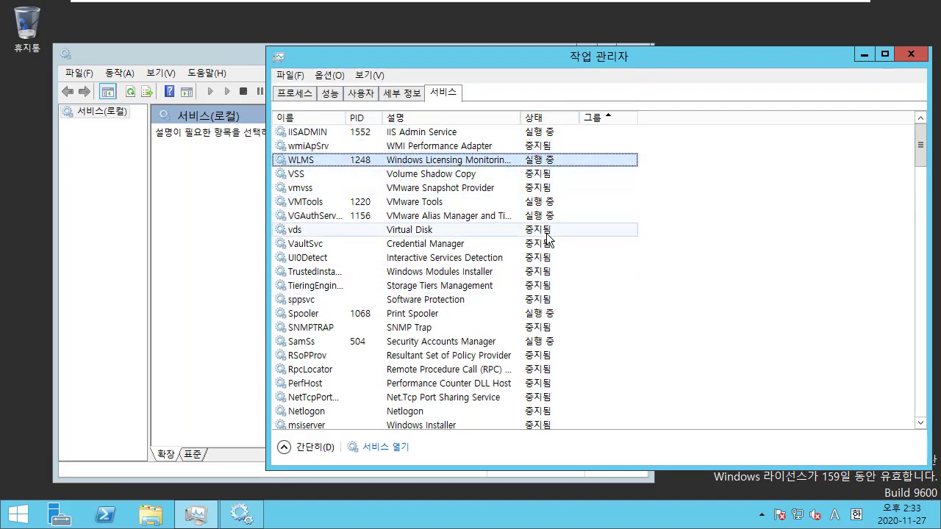
left_click(547, 177)
left_click(546, 188)
Step: Place the Services console and Task Manager side by side without overlapping
left_click_drag(445, 67, 568, 52)
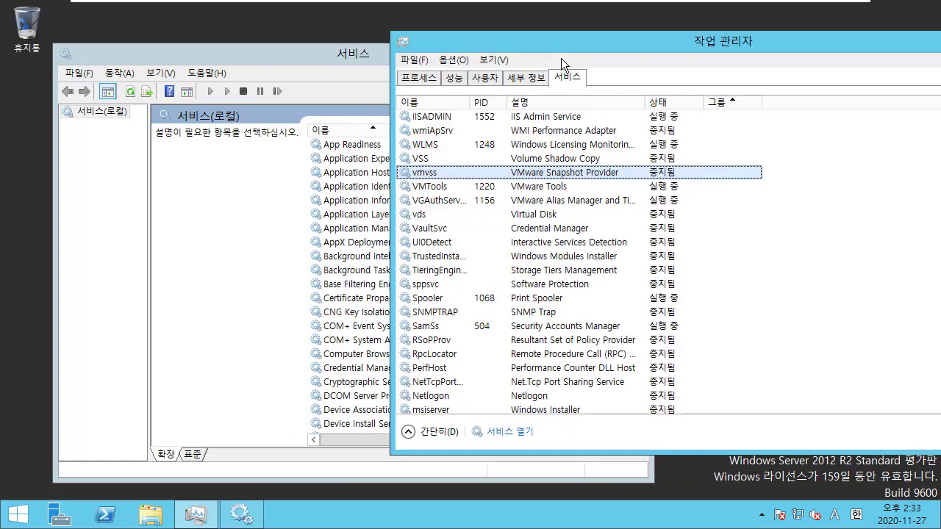
left_click_drag(397, 58, 272, 35)
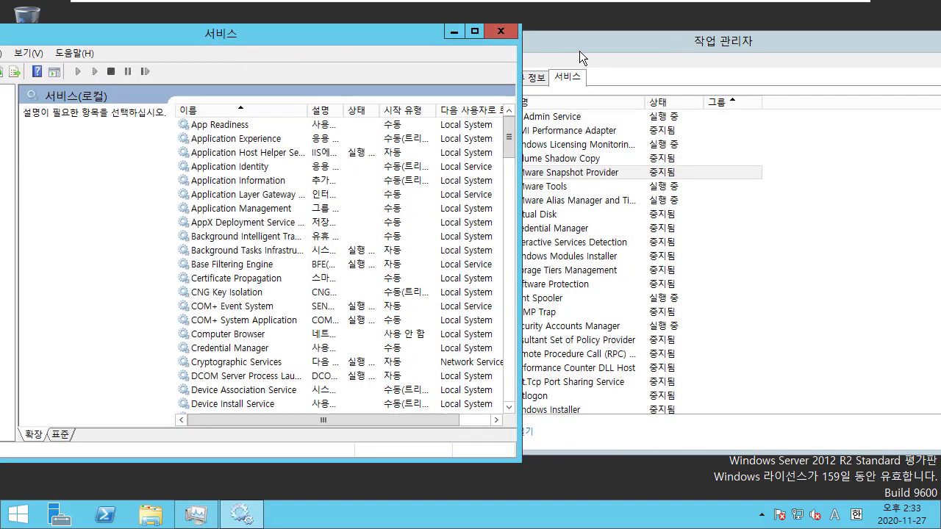
left_click_drag(579, 50, 793, 41)
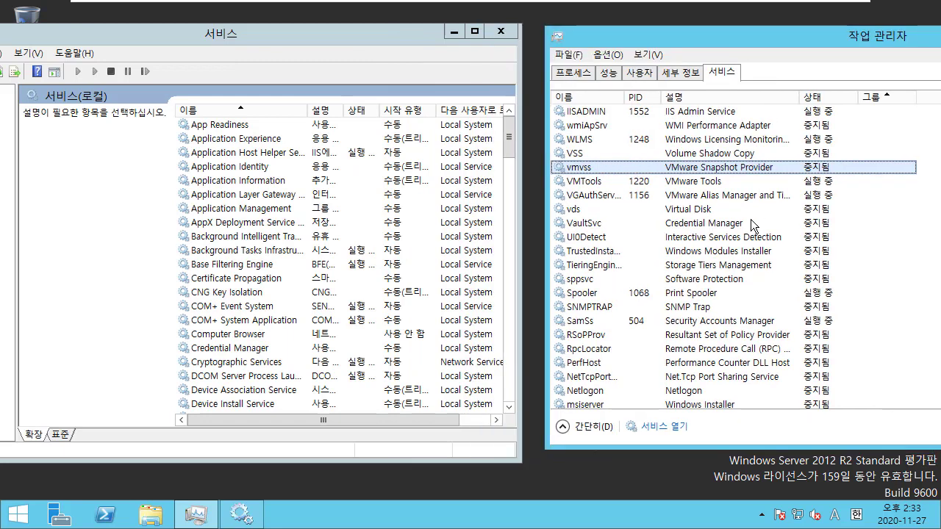
Step: Select the UI0Detect service in Task Manager and view the actions available for it
left_click(778, 236)
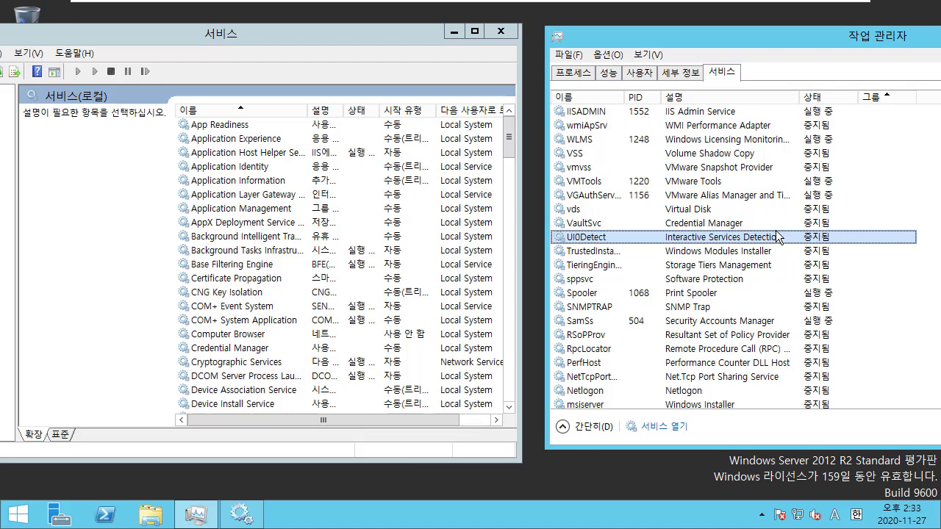
right_click(778, 237)
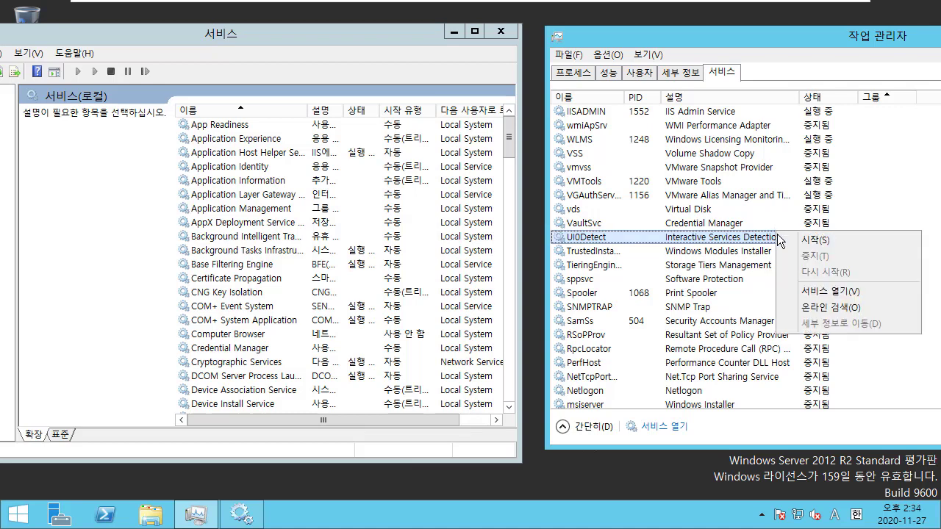
left_click(629, 233)
Step: Open the properties of AppX Deployment Service (AppXSVC) in the Services console and start the service
left_click(292, 224)
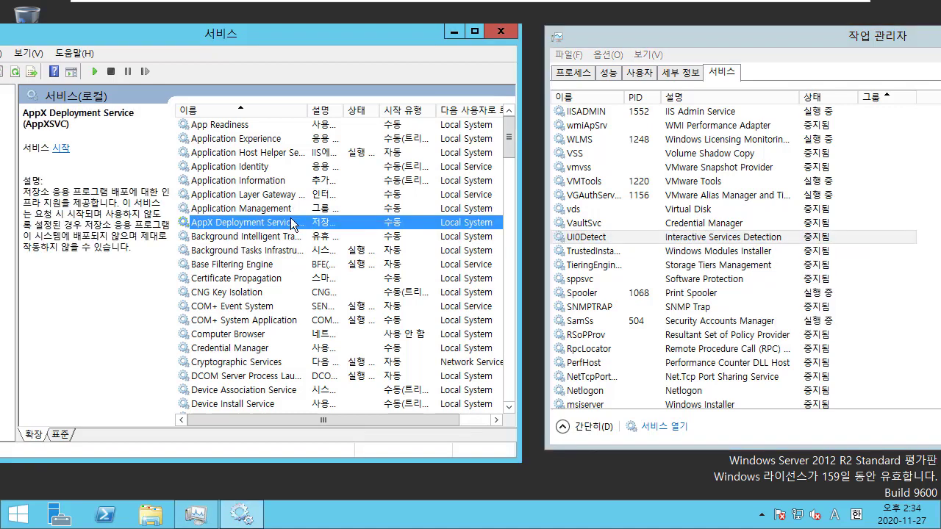
right_click(292, 227)
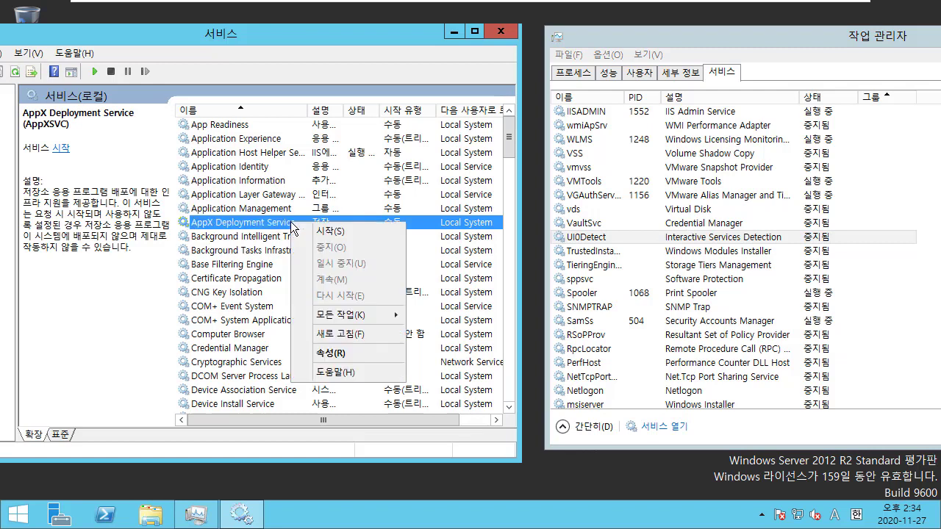
left_click(340, 354)
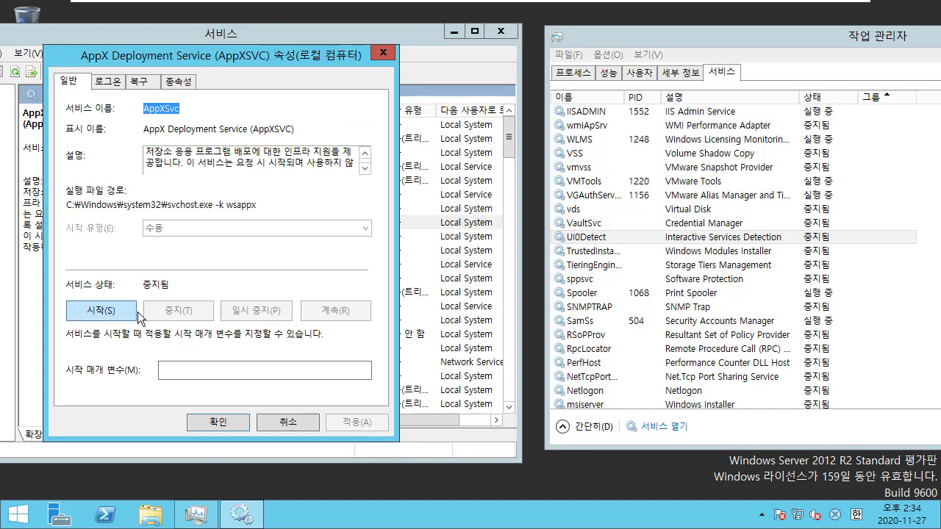
left_click(112, 313)
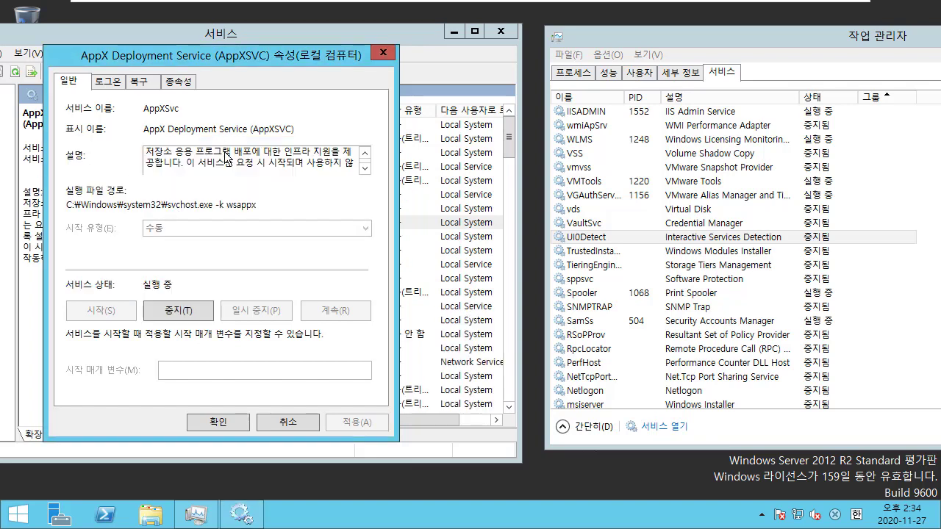
Step: Read the AppXSVC description and examine its executable path with temporary markings around the path and its wsappx argument
left_click_drag(196, 163, 236, 236)
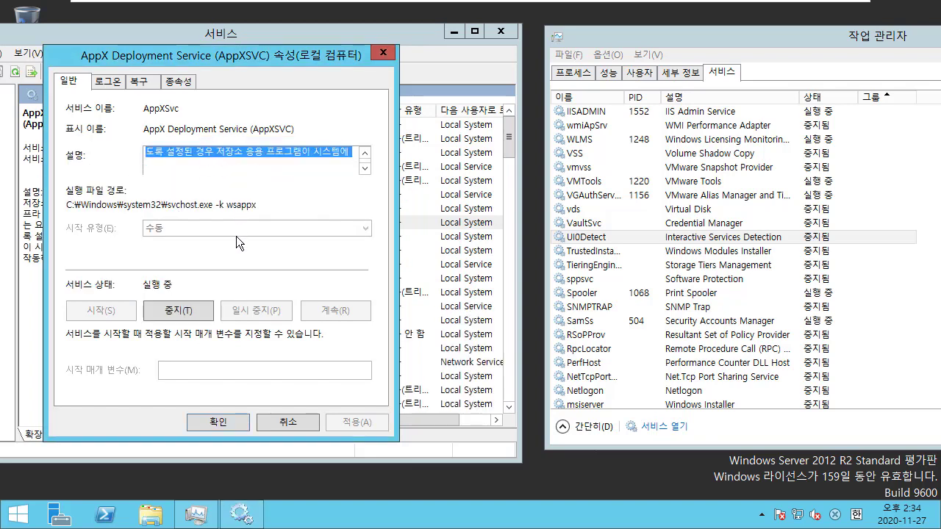
left_click(227, 170)
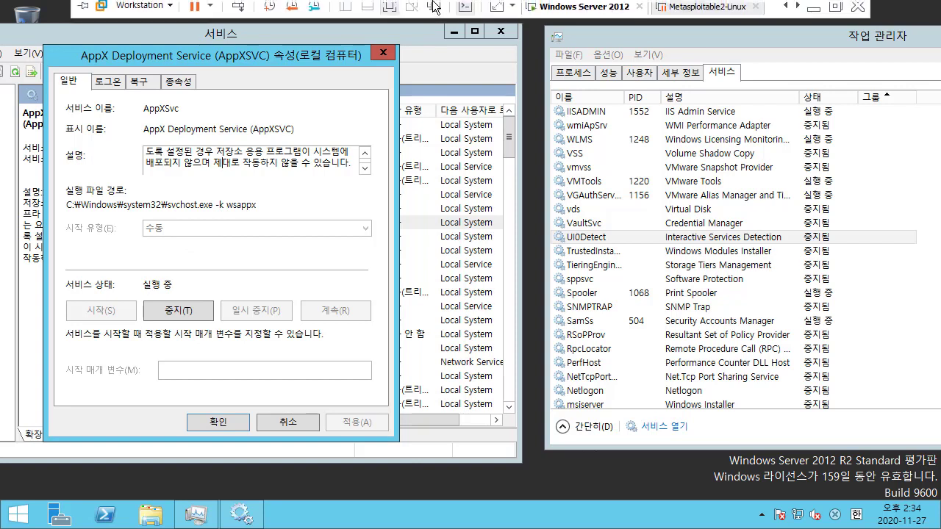
mouse_move(46, 180)
left_mouse_down()
mouse_move(253, 226)
mouse_move(272, 216)
left_mouse_up()
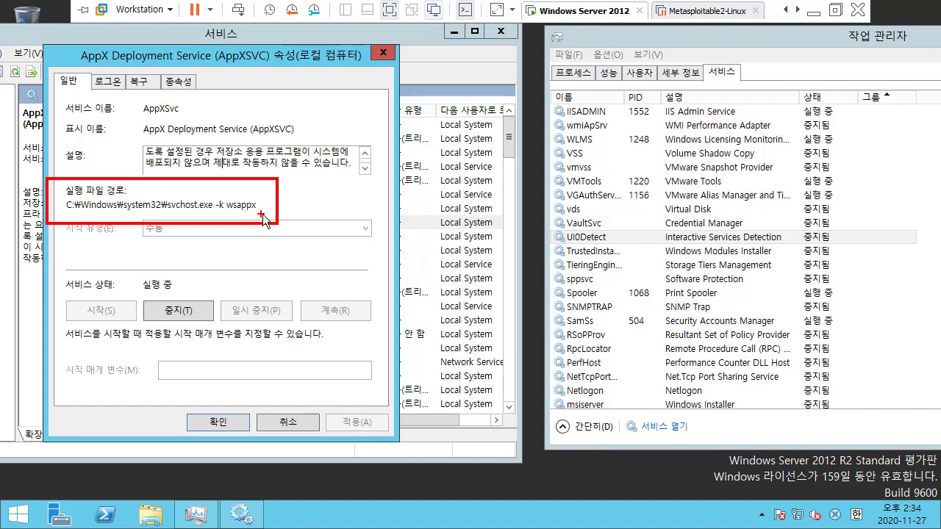
mouse_move(262, 214)
left_mouse_down()
mouse_move(215, 199)
mouse_move(221, 218)
left_mouse_up()
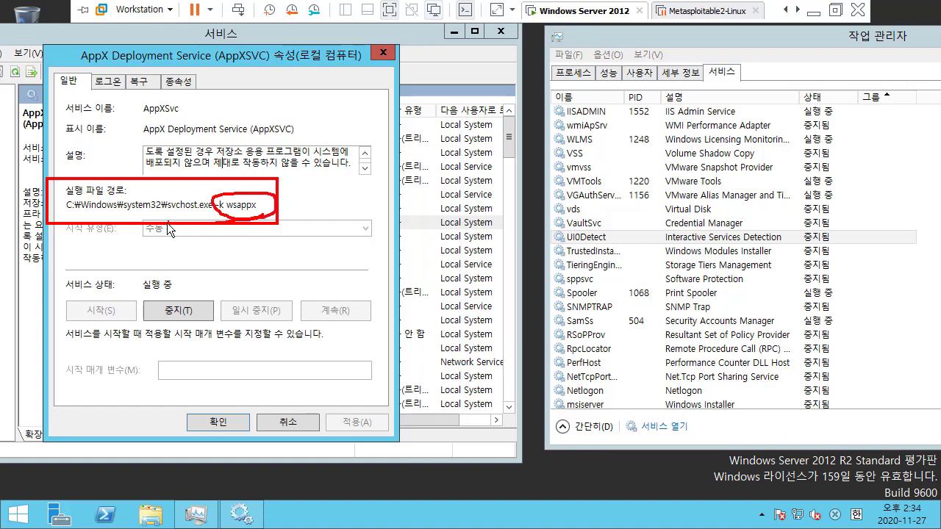
left_click_drag(162, 215, 218, 221)
key("Escape")
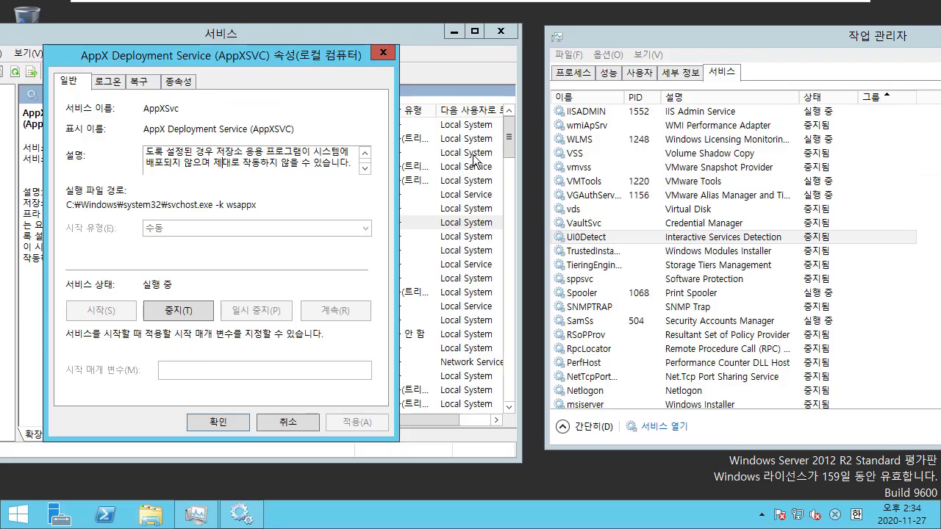
Step: Show Task Manager's process details, select the svchost.exe process with PID 2484 and position the window beside the AppXSVC properties
left_click(586, 42)
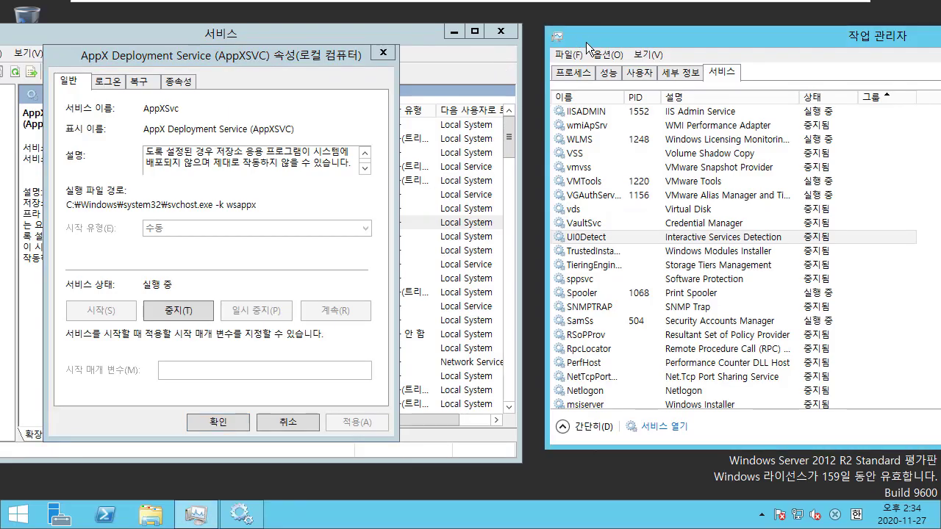
left_click(680, 72)
left_click_drag(695, 41, 533, 27)
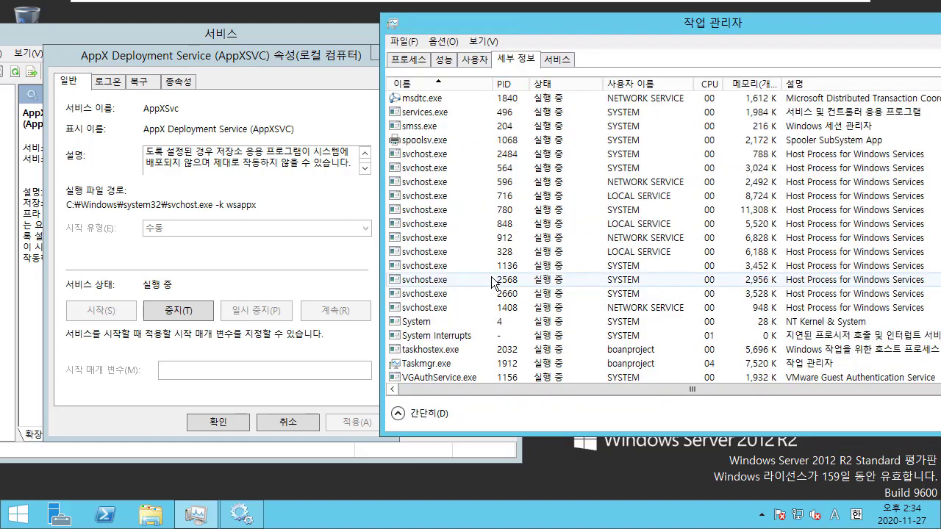
left_click(454, 154)
left_click_drag(529, 31, 636, 33)
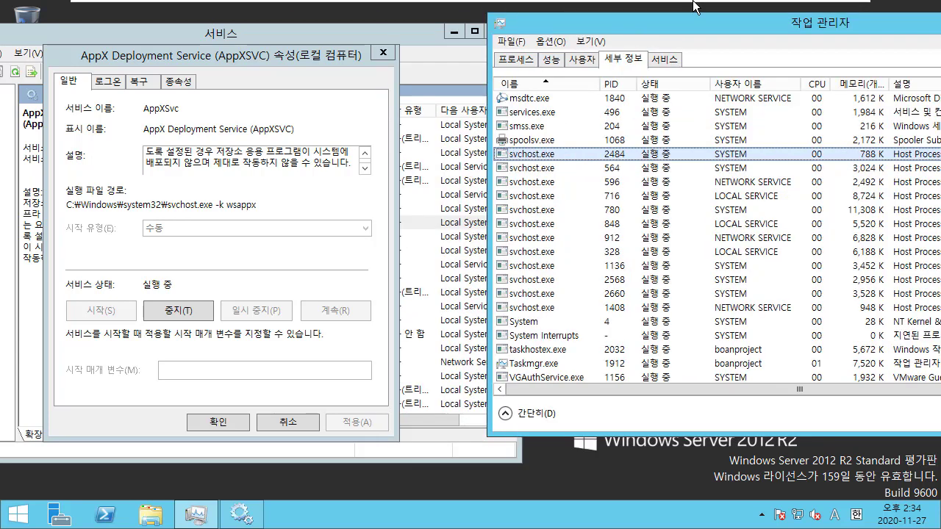
Step: Mark the group of svchost.exe processes on screen to examine them, and clear the markings
left_click_drag(489, 135, 589, 320)
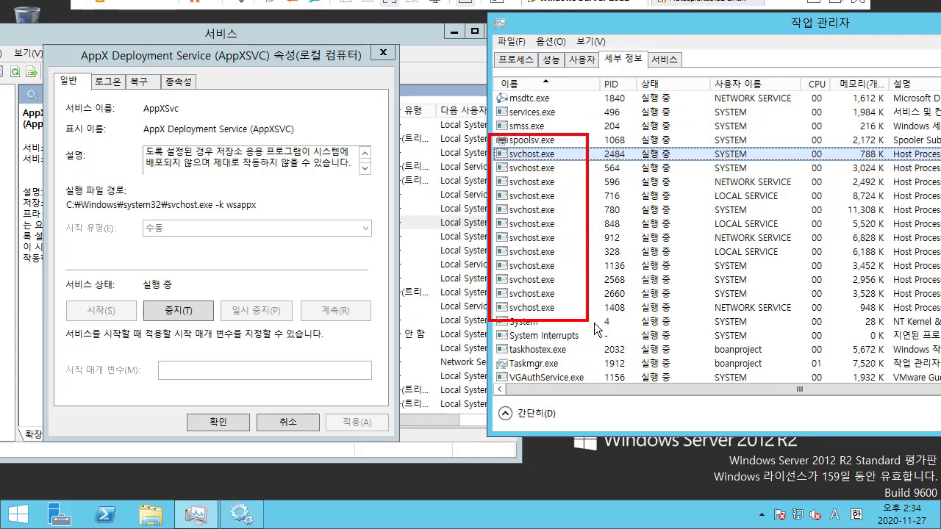
mouse_move(605, 250)
left_mouse_down()
mouse_move(606, 269)
mouse_move(596, 272)
left_mouse_up()
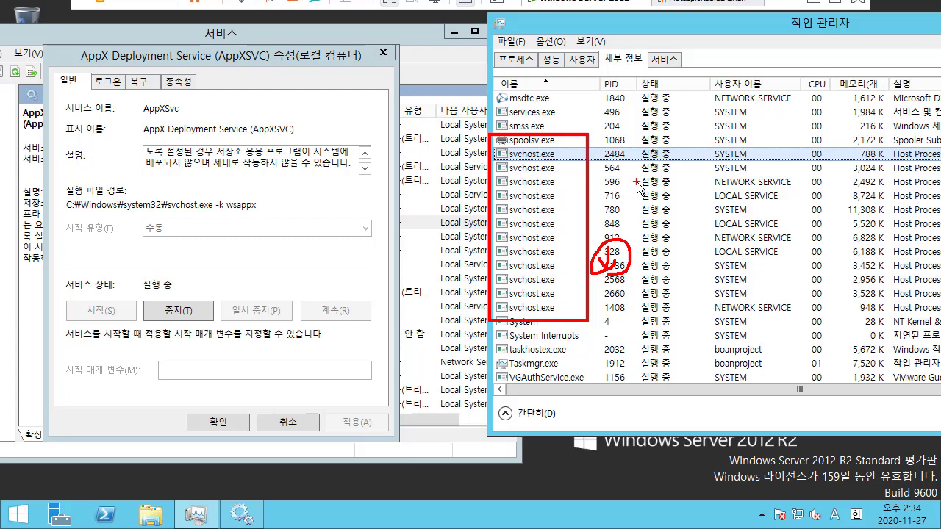
key("Escape")
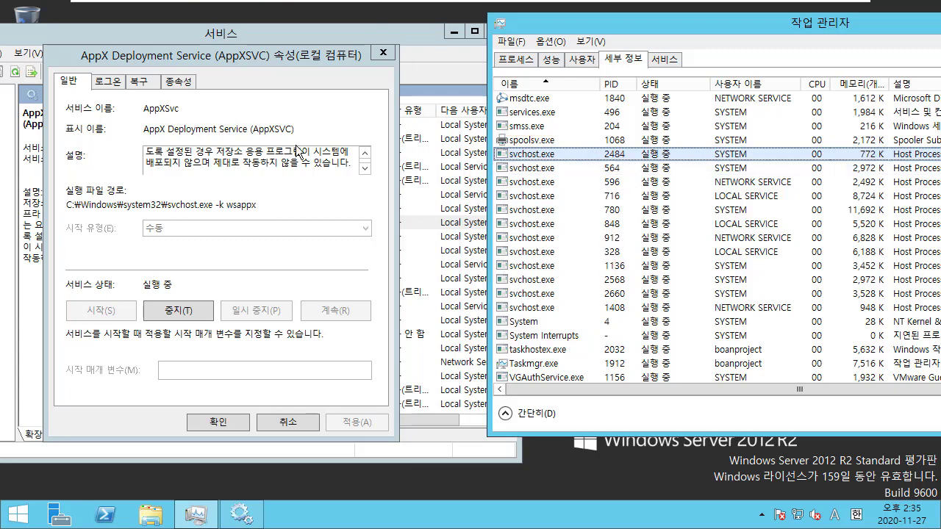
left_click(227, 59)
left_click_drag(227, 59, 337, 55)
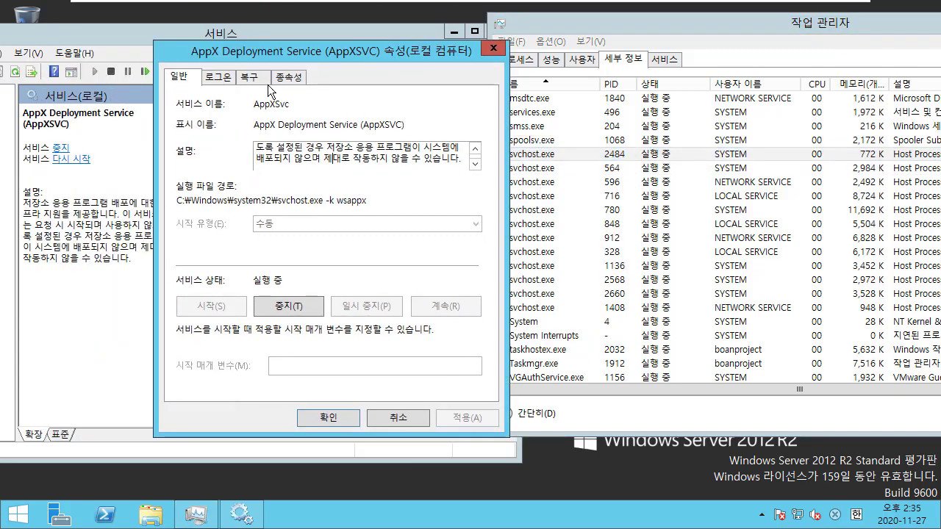
key("Escape")
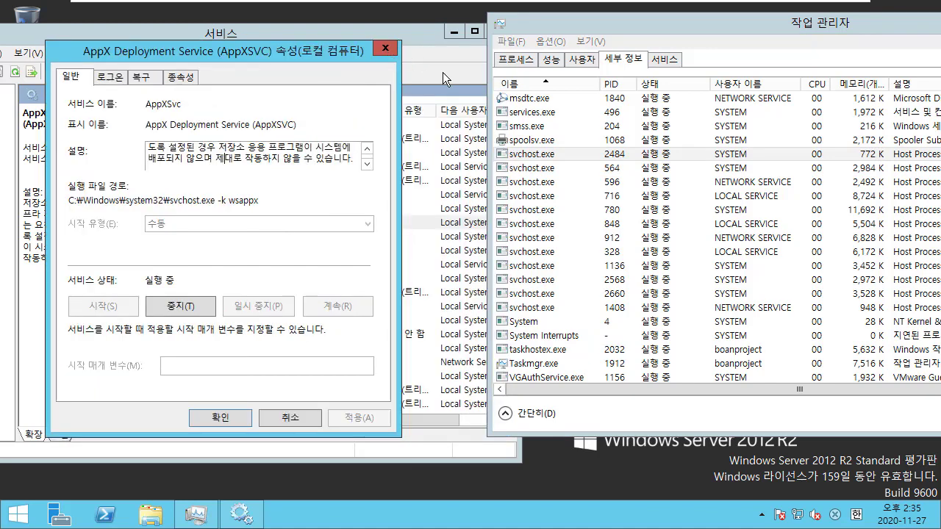
Step: Examine the svchost.exe entries in Task Manager's process details, including PID 2568 and PID 1408
left_click(574, 238)
left_click(572, 252)
left_click(568, 280)
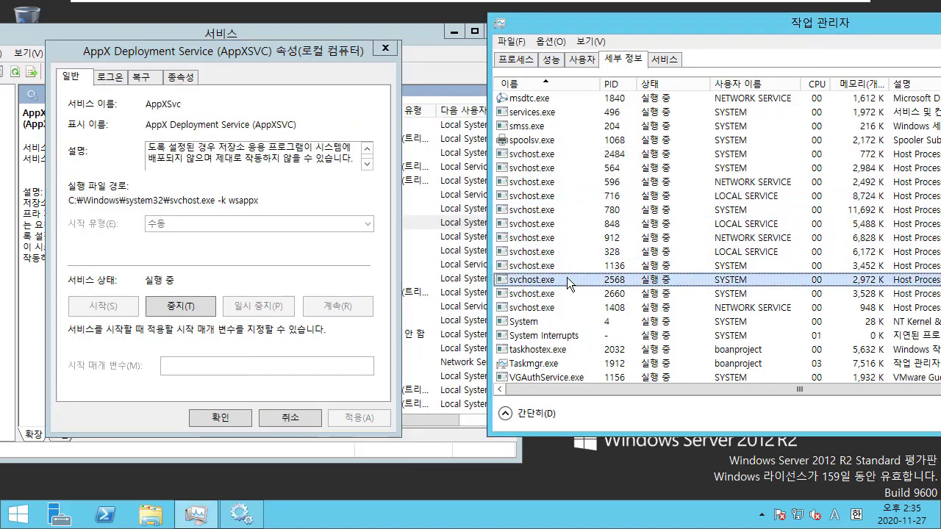
scroll(567, 277, "down", 3)
scroll(566, 277, "up", 4)
left_click(563, 210)
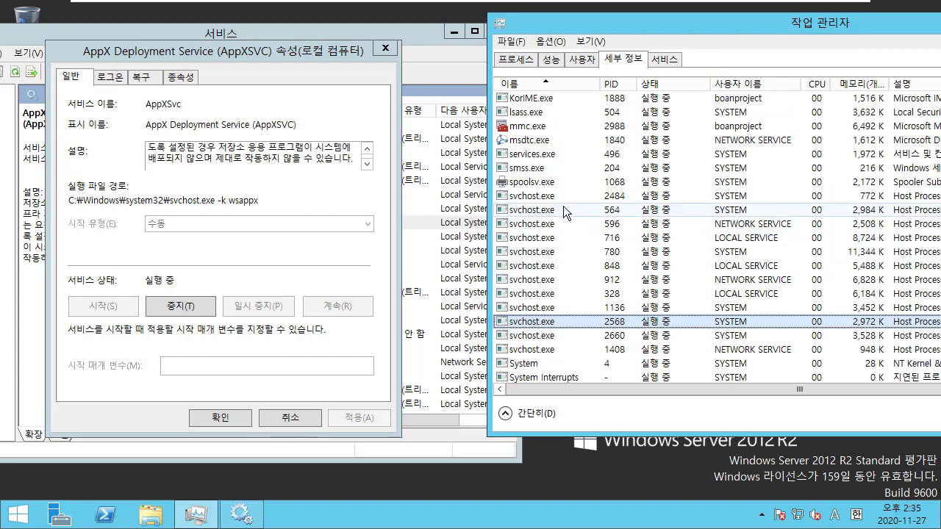
left_click(558, 350)
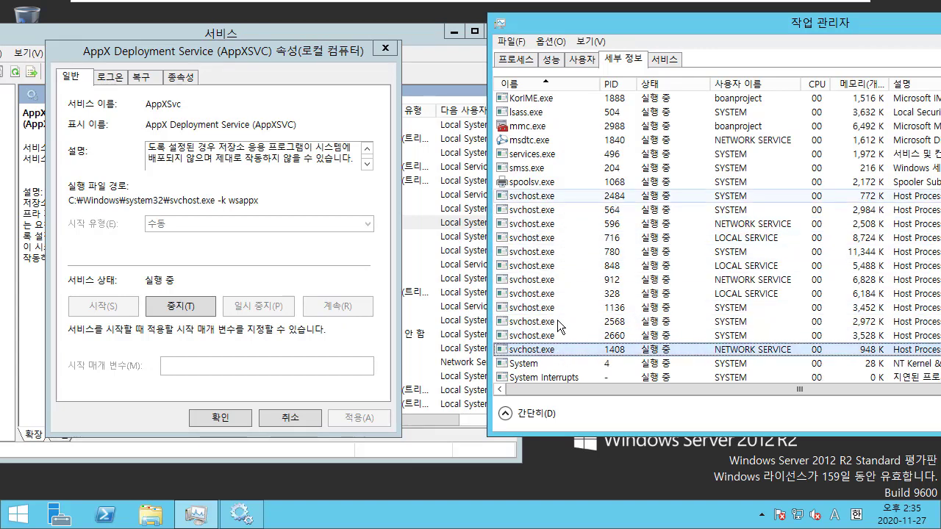
Step: Examine the svchost.exe executable path and its -k wsappx argument in the AppXSVC properties
double_click(170, 205)
left_click(228, 202)
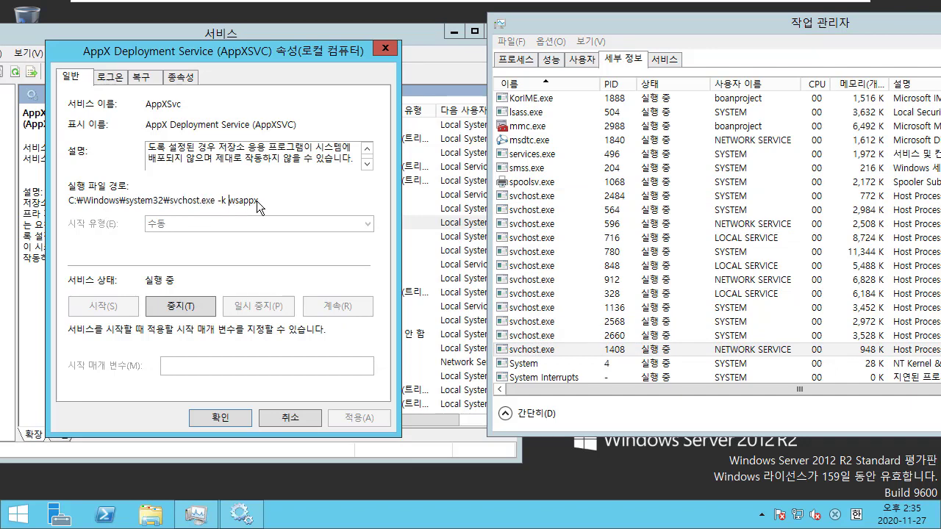
left_click_drag(256, 200, 175, 201)
left_click(145, 201)
left_click(262, 202)
Step: Review the log-on, recovery and dependency settings of AppX Deployment Service, and close its properties
left_click(114, 77)
left_click(138, 80)
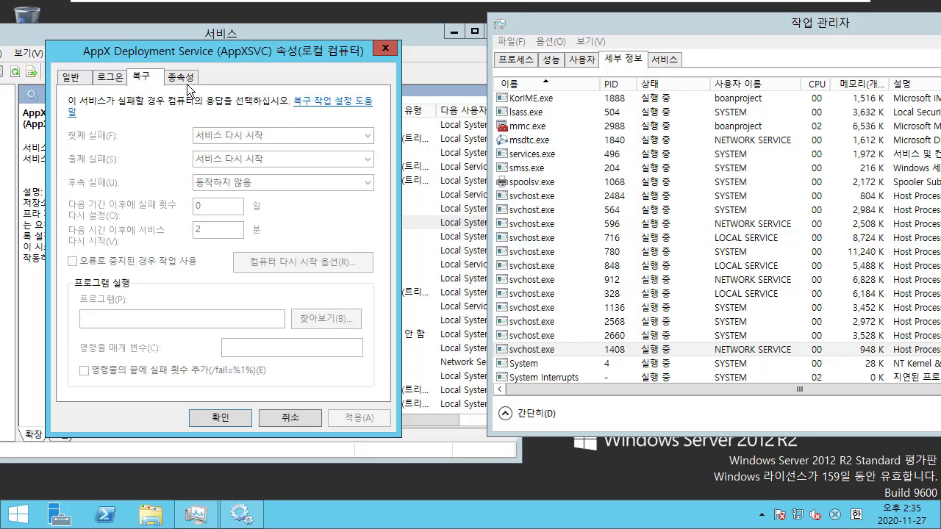
left_click(187, 78)
left_click(155, 79)
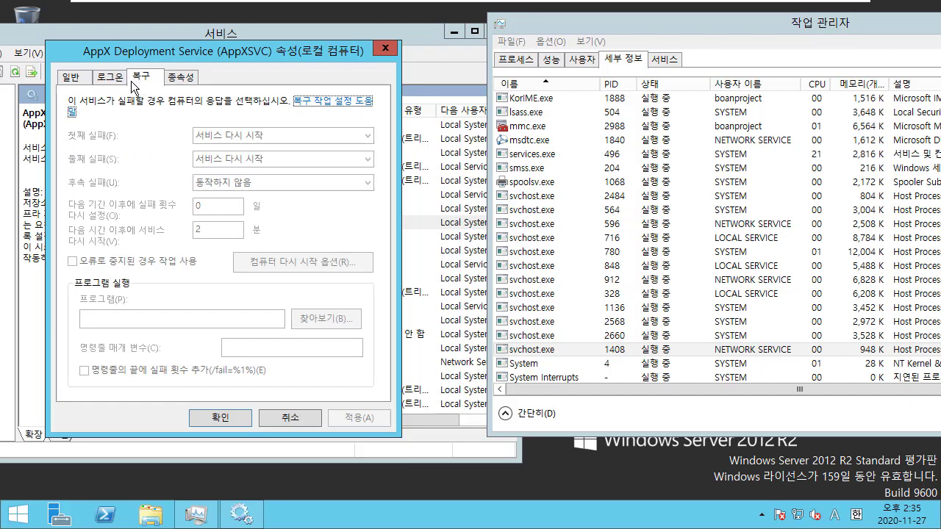
left_click(183, 78)
left_click(151, 78)
left_click(117, 78)
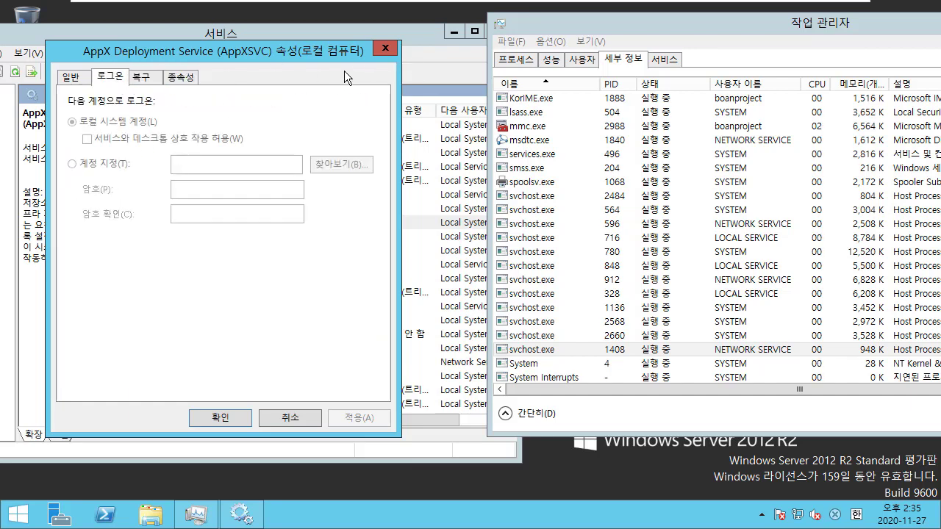
left_click(385, 48)
Step: Widen the Services window to show the whole log-on account column and check the accounts of several services, including Hyper-V Heartbeat Service
left_click(357, 225)
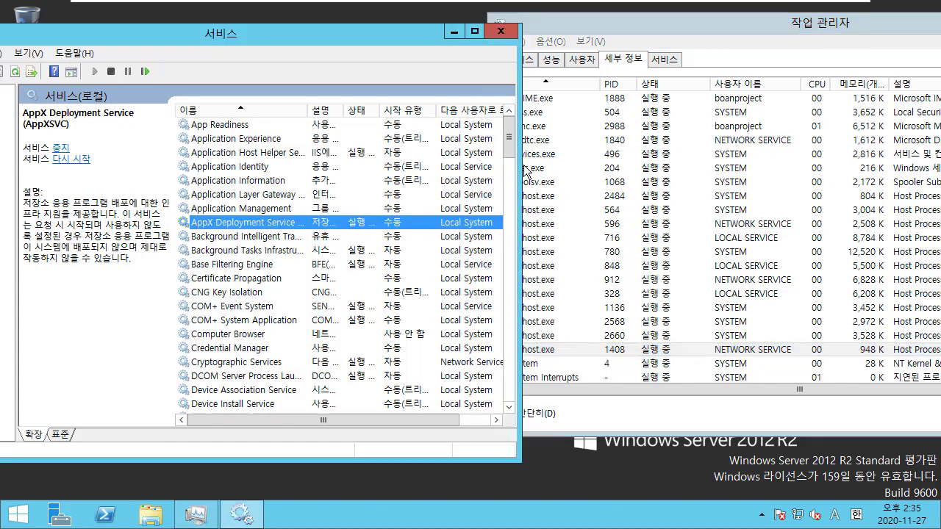
left_click_drag(525, 169, 719, 198)
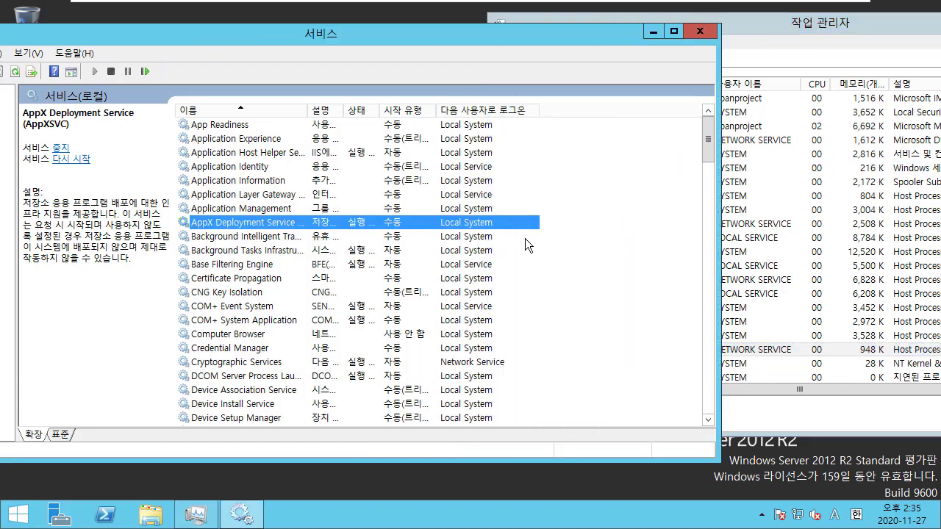
scroll(525, 238, "down", 7)
left_click(468, 181)
left_click(482, 278)
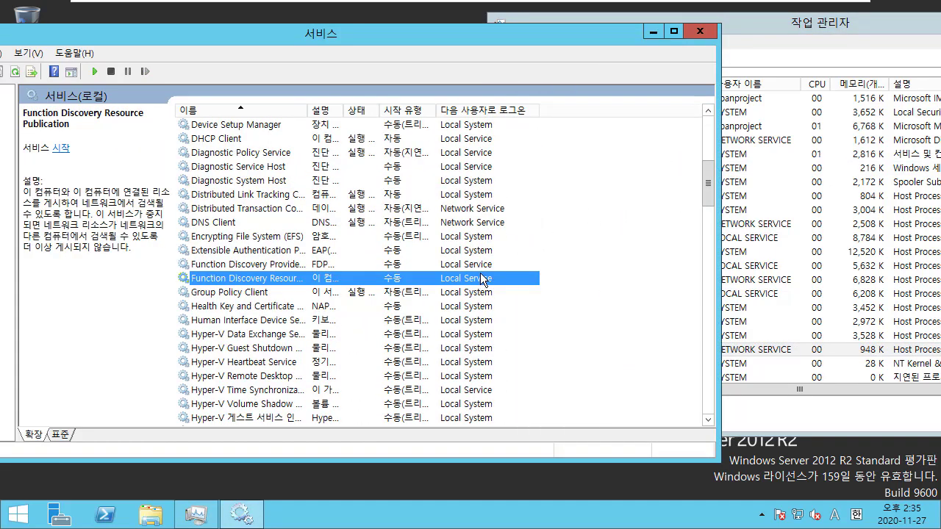
scroll(482, 279, "down", 11)
scroll(482, 279, "up", 10)
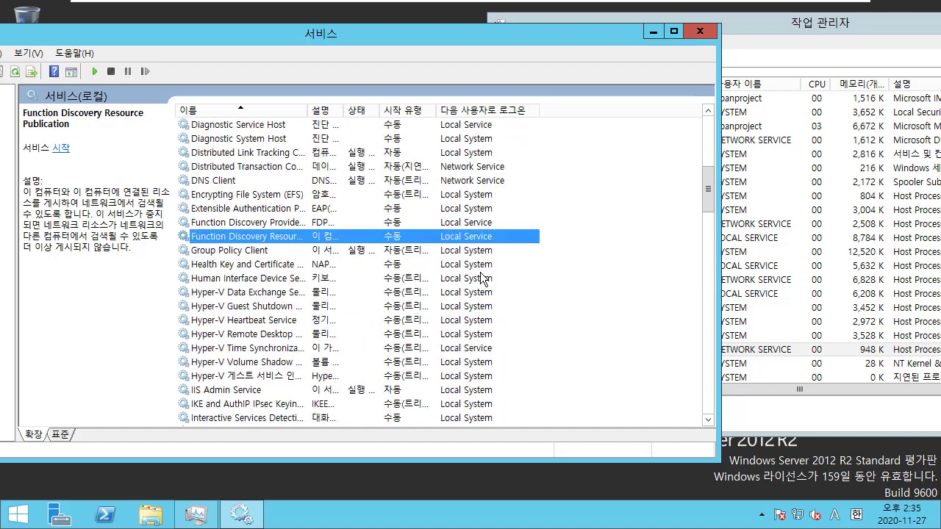
left_click(482, 278)
left_click(473, 321)
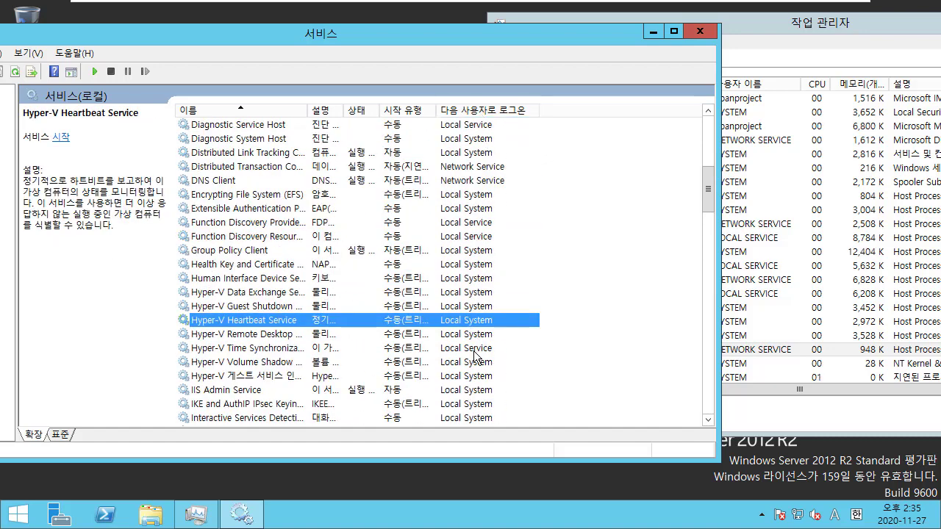
Step: Check the log-on accounts of services further down the list, including Windows Connection Manager, W3C logging, Windows Remote Management and Workstation
scroll(472, 263, "down", 4)
scroll(470, 265, "down", 20)
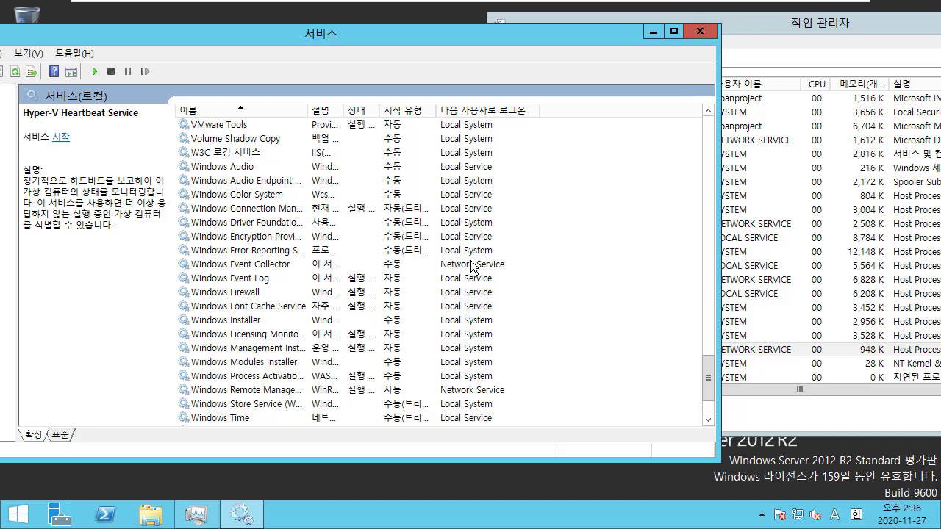
left_click(454, 209)
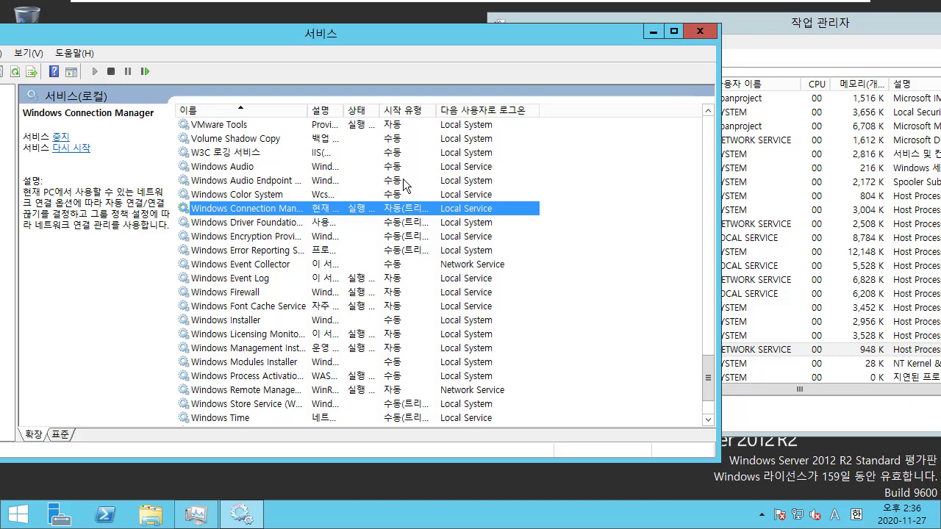
left_click(289, 154)
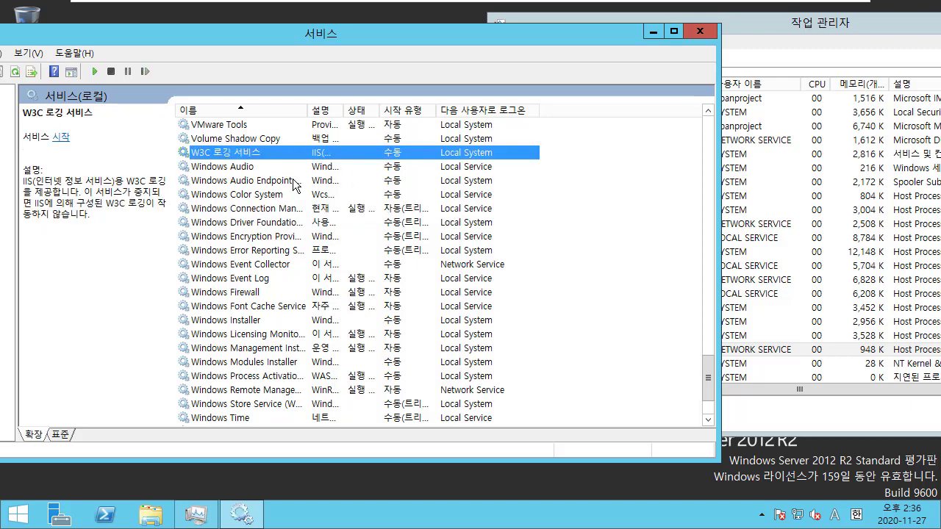
scroll(294, 184, "down", 2)
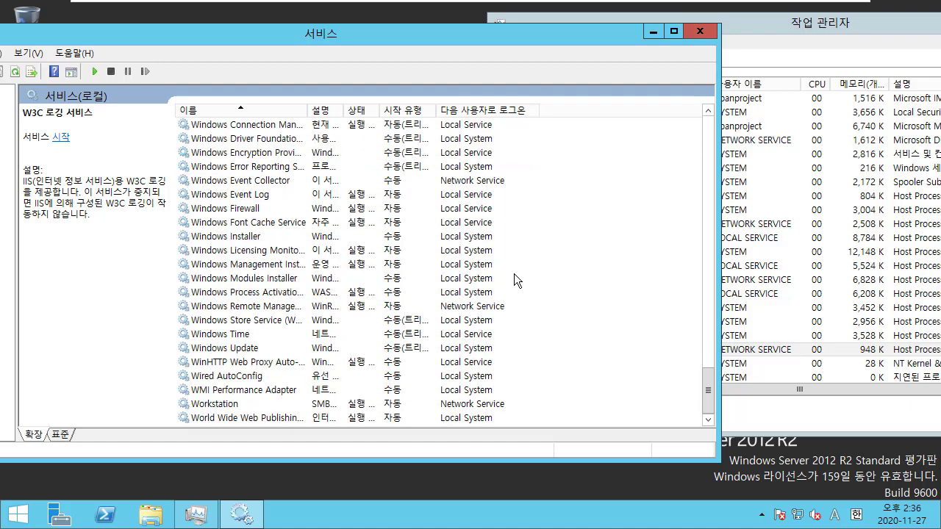
left_click(500, 181)
left_click(506, 308)
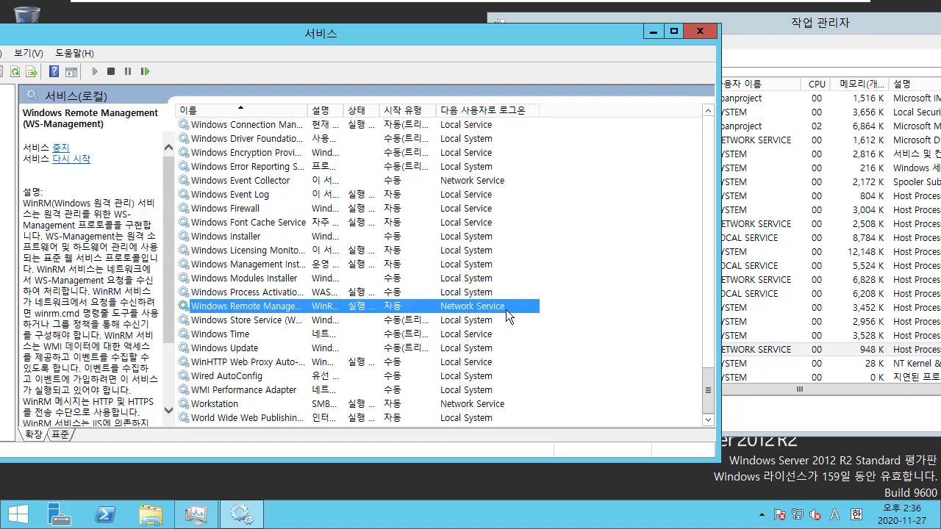
left_click(496, 404)
scroll(506, 259, "up", 20)
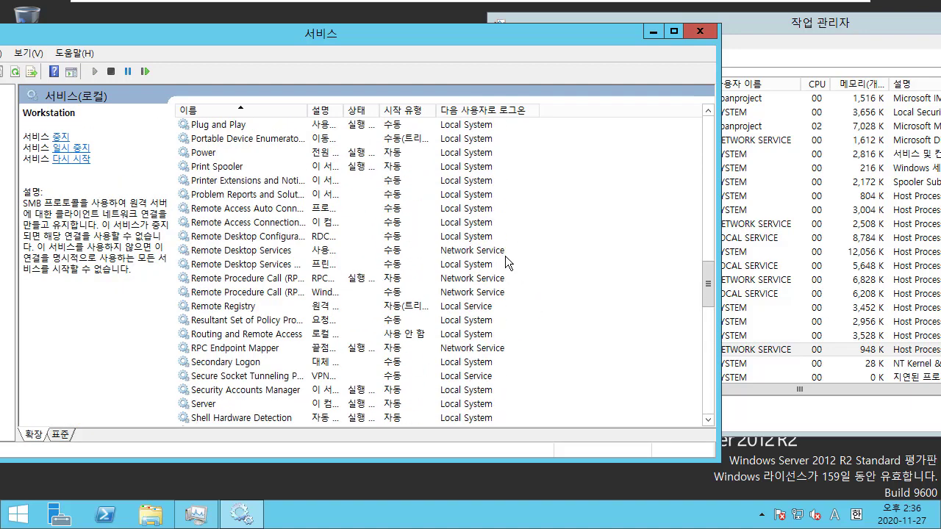
scroll(506, 259, "up", 16)
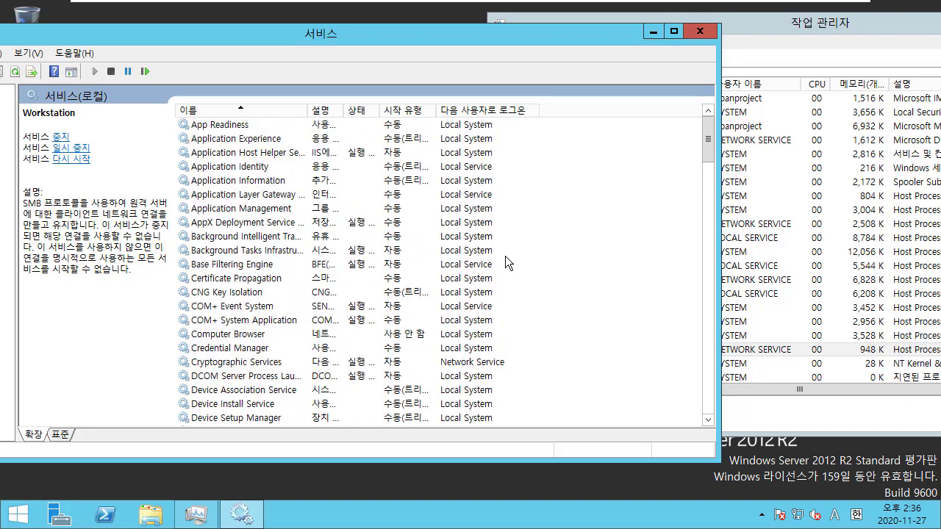
Step: Close the Services console and move the Task Manager window so its description column is in view
right_click(549, 237)
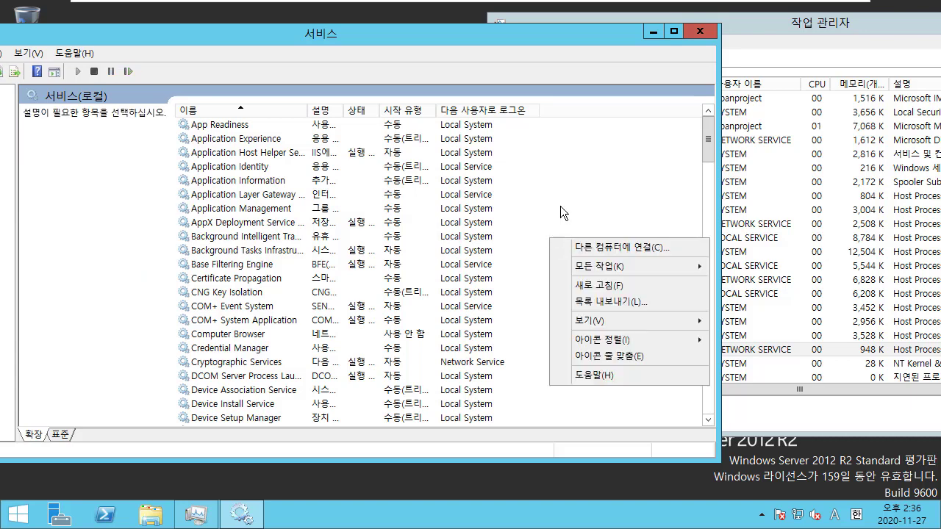
left_click(560, 205)
left_click_drag(126, 42, 217, 41)
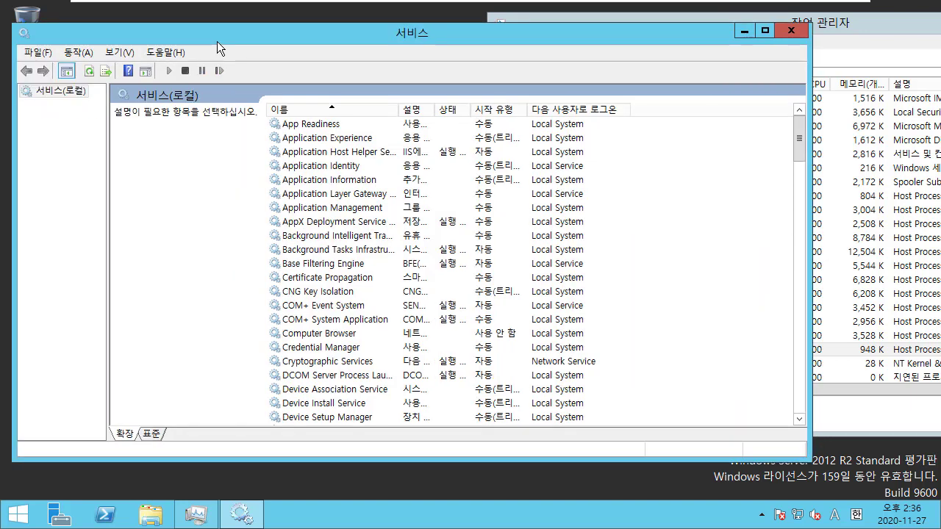
left_click(798, 34)
left_click_drag(592, 27, 424, 24)
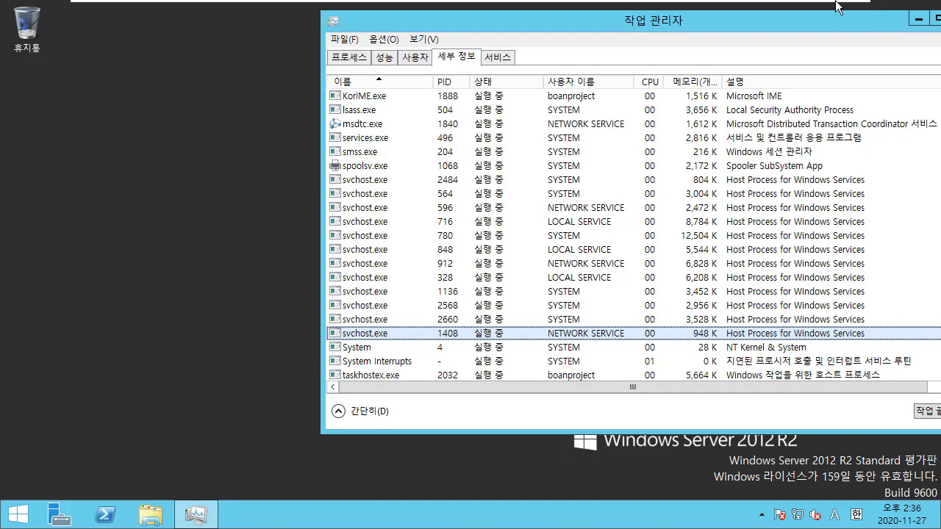
Step: Switch to the Notepad checklist and highlight the line asking which privileges a suspicious process runs with
mouse_move(840, 4)
left_click(813, 12)
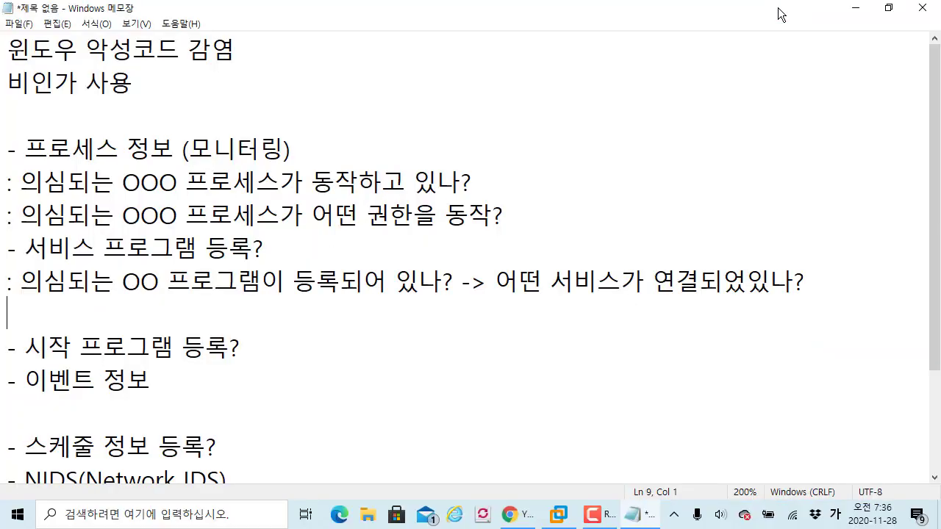
left_click(178, 215)
left_click_drag(504, 212, 8, 215)
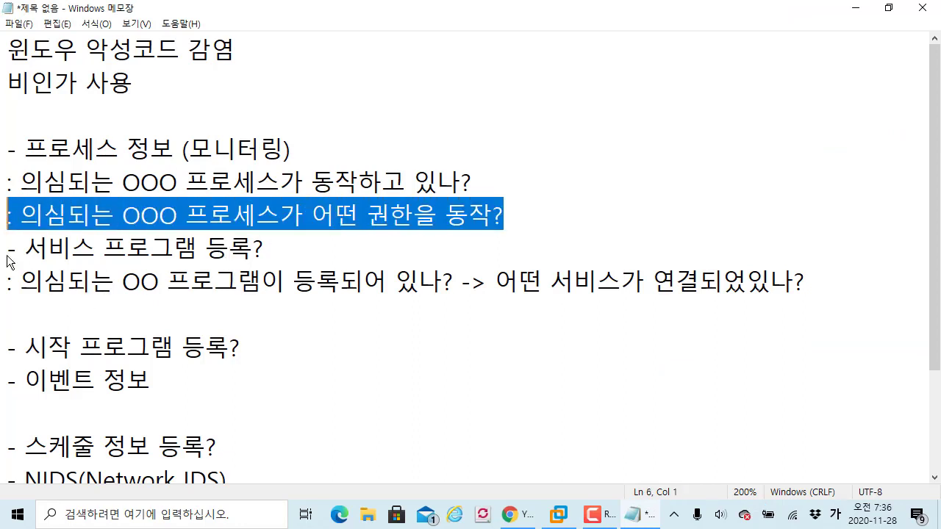
Step: Add the line ": 의심되는 OO 프로그램이 어떤 권한을 동작?" under the service program section, followed by a blank line
left_click(119, 304)
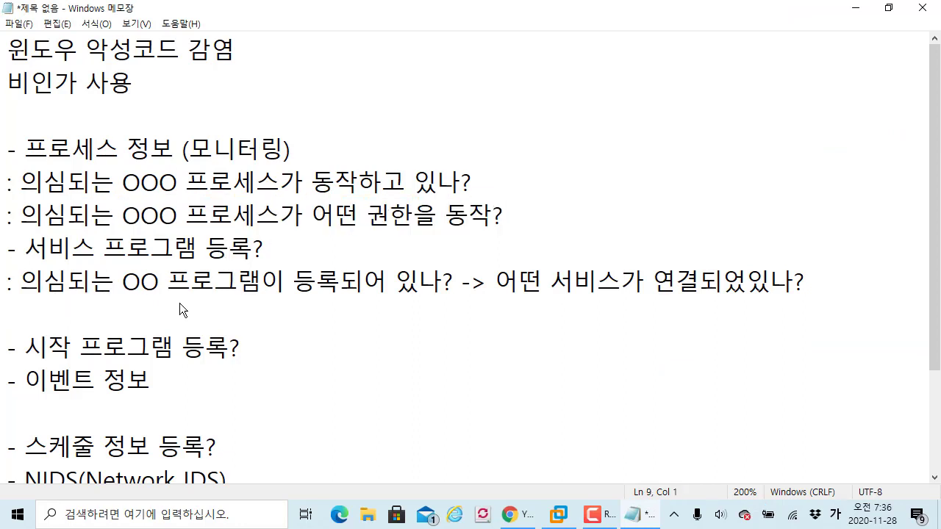
type(": 의심되는 OO")
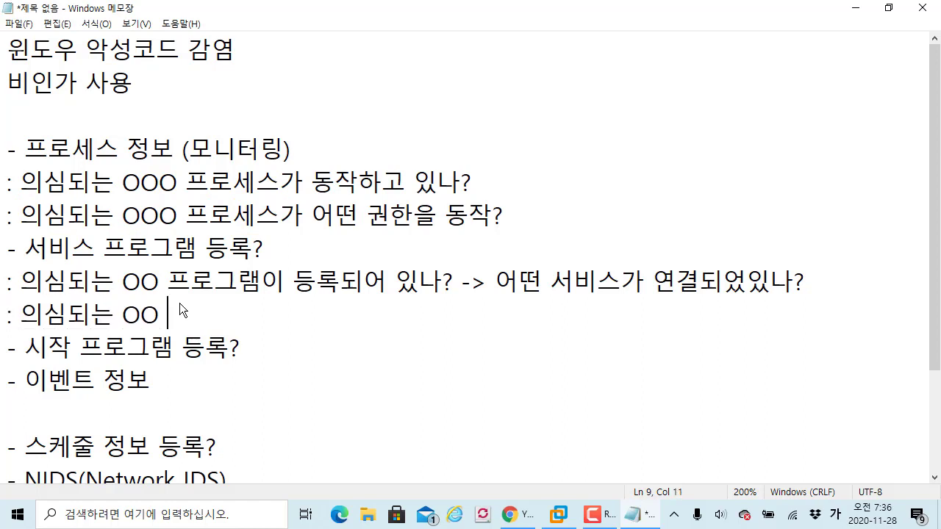
key("Hangul")
type("프로그ㅐㄻ")
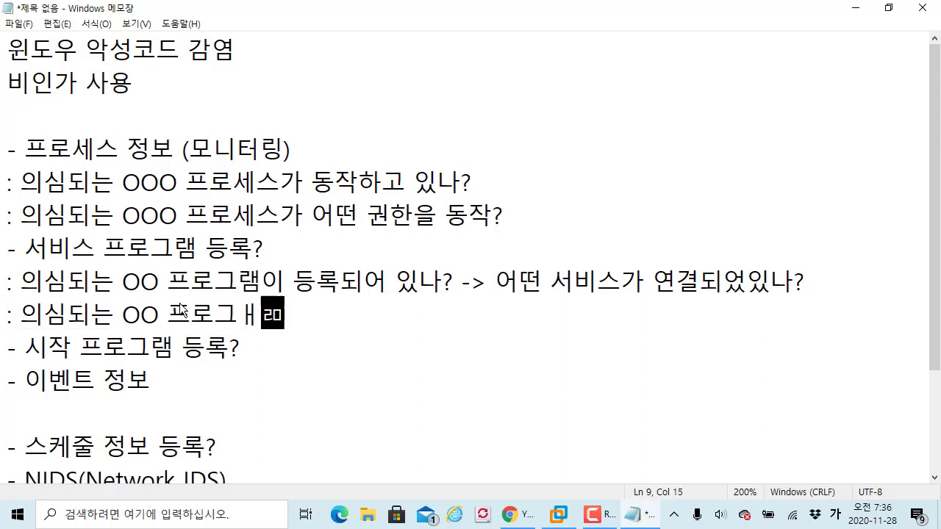
key("BackSpace")
key("BackSpace")
type("램이 어")
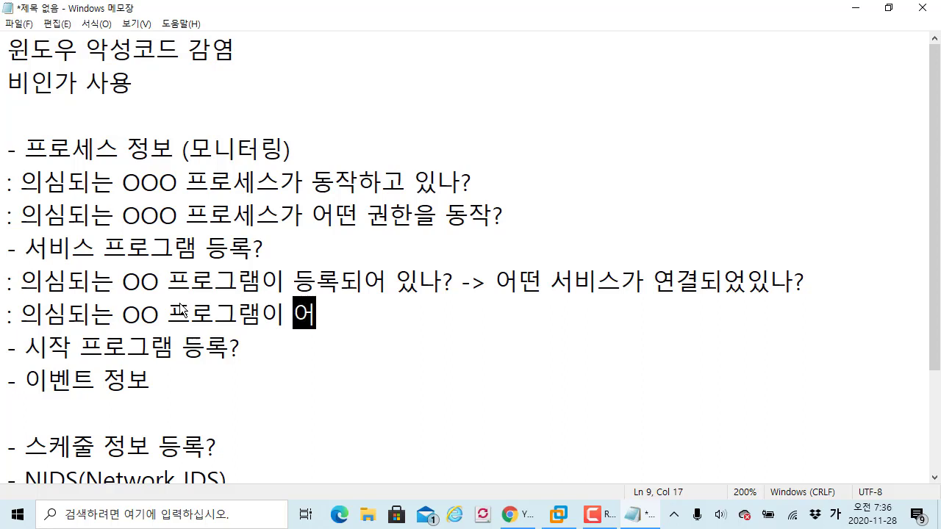
type("떤 권한을 동")
key("BackSpace")
key("BackSpace")
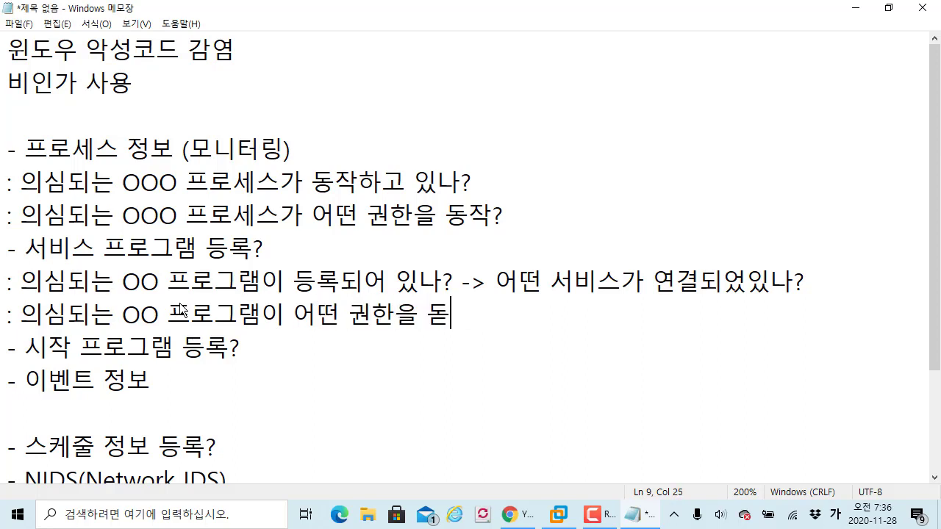
type("동작?")
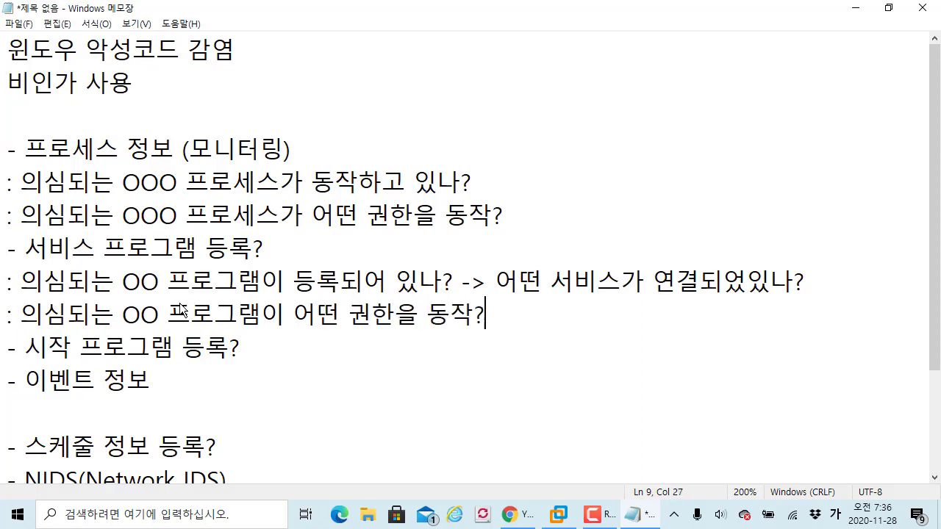
key("Return")
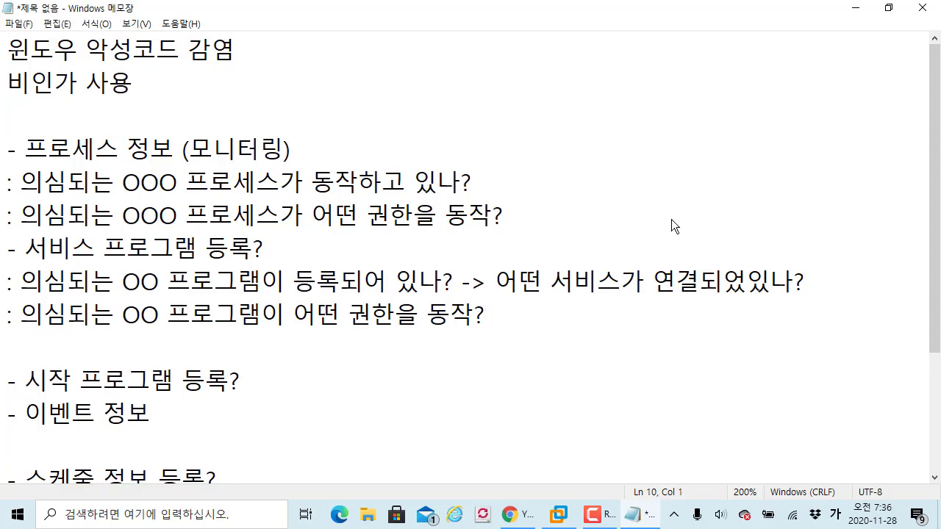
Step: Review the service program section of the checklist, highlighting part of its "서비스 프로그램 등록?" heading
left_click(483, 283)
key("ctrl+s")
key("Escape")
left_click(205, 250)
left_click_drag(60, 246, 150, 249)
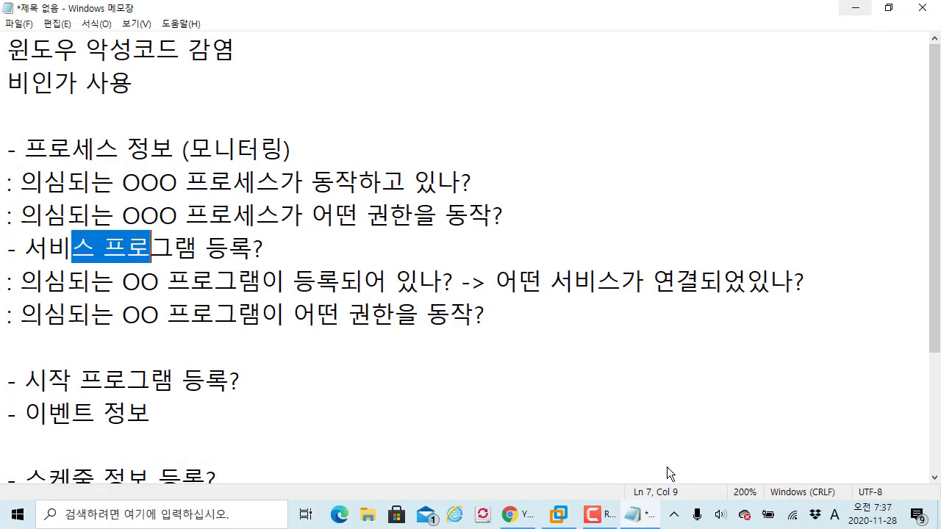
Step: Switch back to the Windows Server virtual machine and select the svchost.exe process with PID 2484 in Task Manager
left_click(559, 515)
left_click(401, 177)
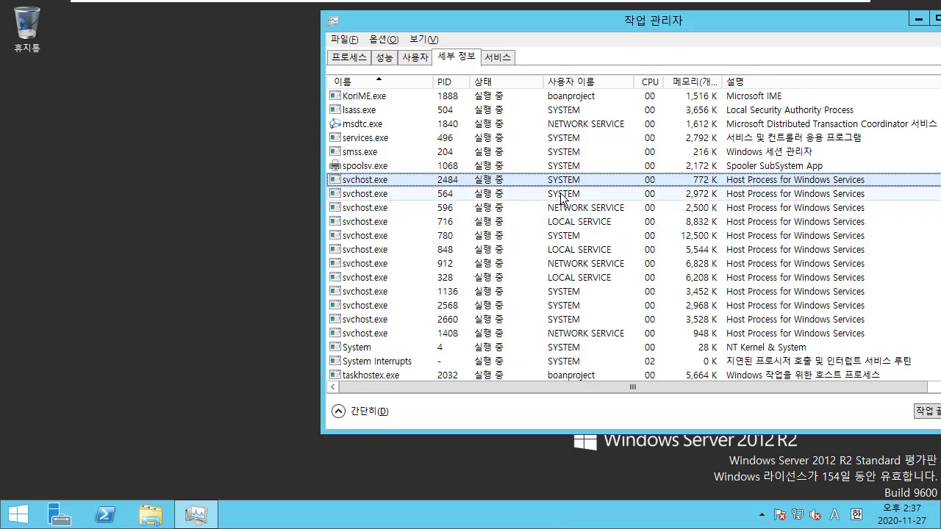
Step: Search the server for "servi", open the Services (서비스) console and reposition its window
right_click(560, 193)
left_click(515, 183)
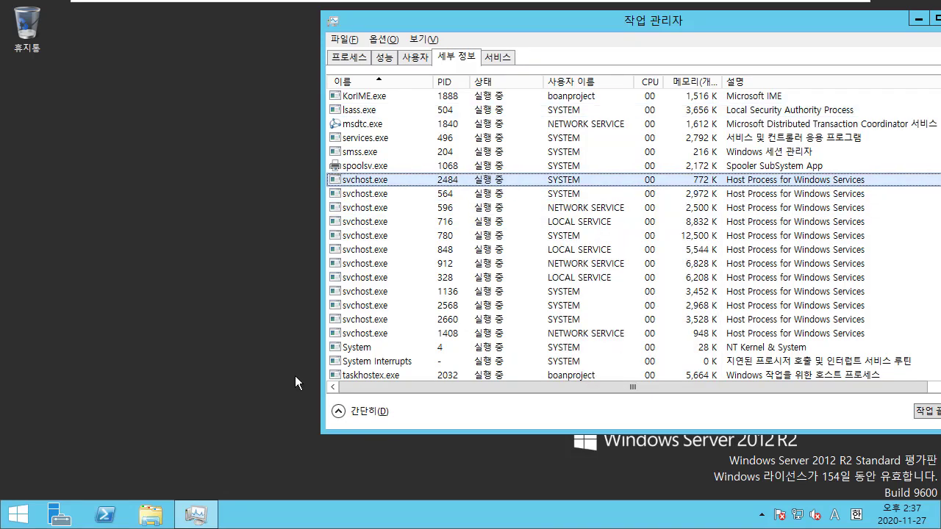
left_click(182, 521)
left_click(183, 521)
key("super")
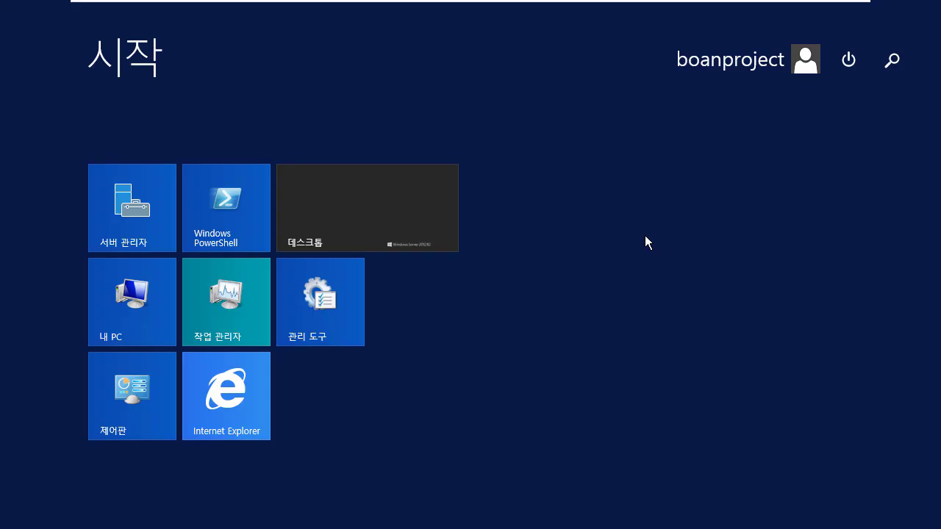
type("servi")
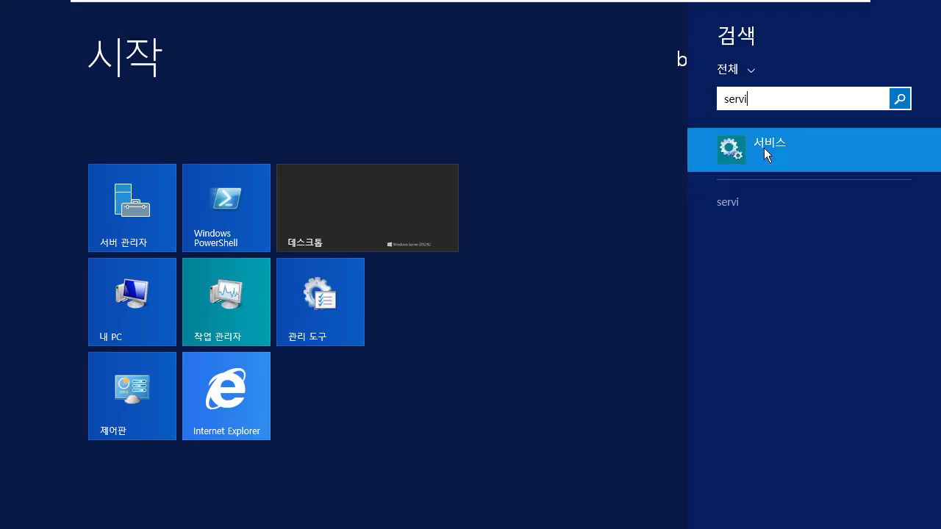
left_click(764, 150)
left_click_drag(237, 42, 205, 37)
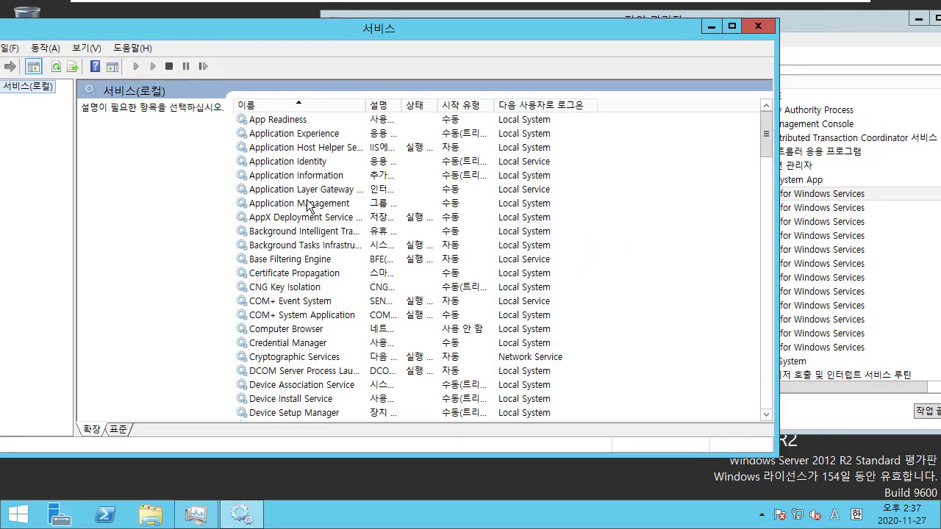
Step: Look through the registered services and open the properties of the Diagnostic System Host service
left_click(327, 204)
scroll(314, 231, "down", 6)
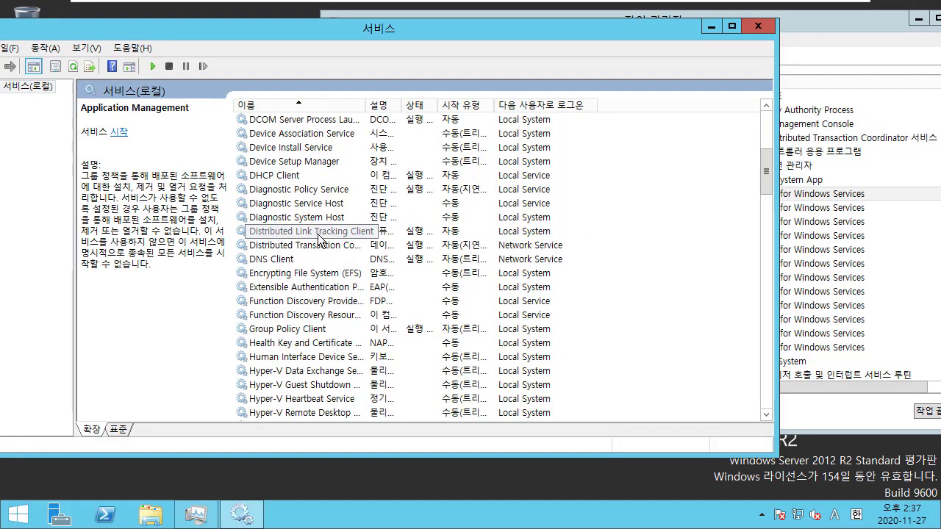
left_click(324, 217)
left_click(333, 233)
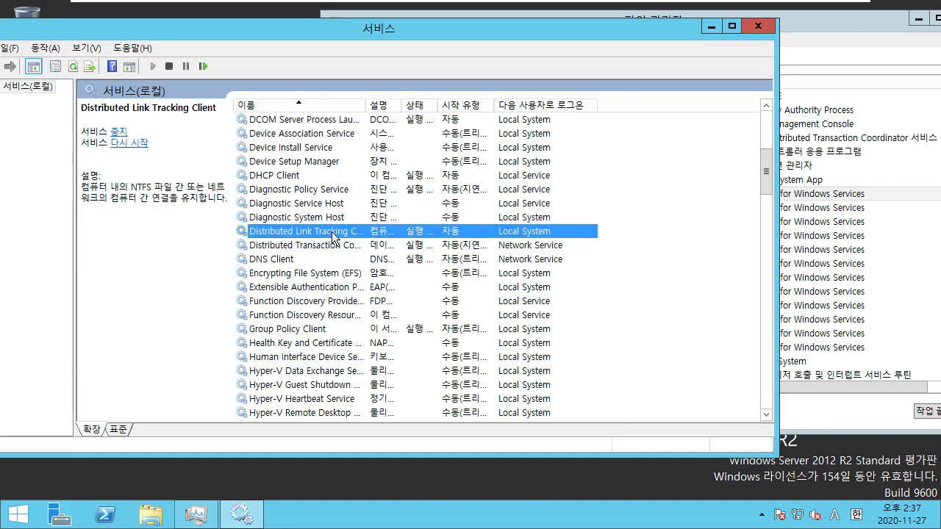
left_click(334, 220)
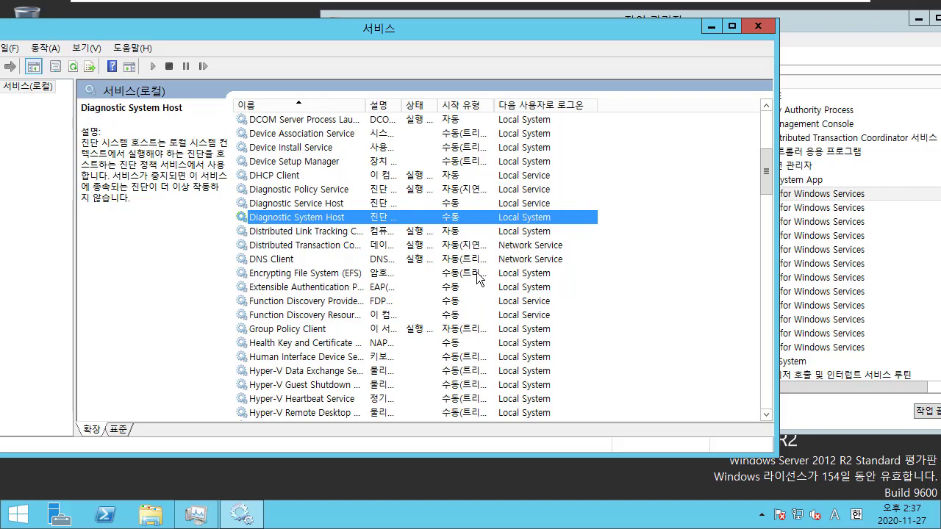
right_click(341, 223)
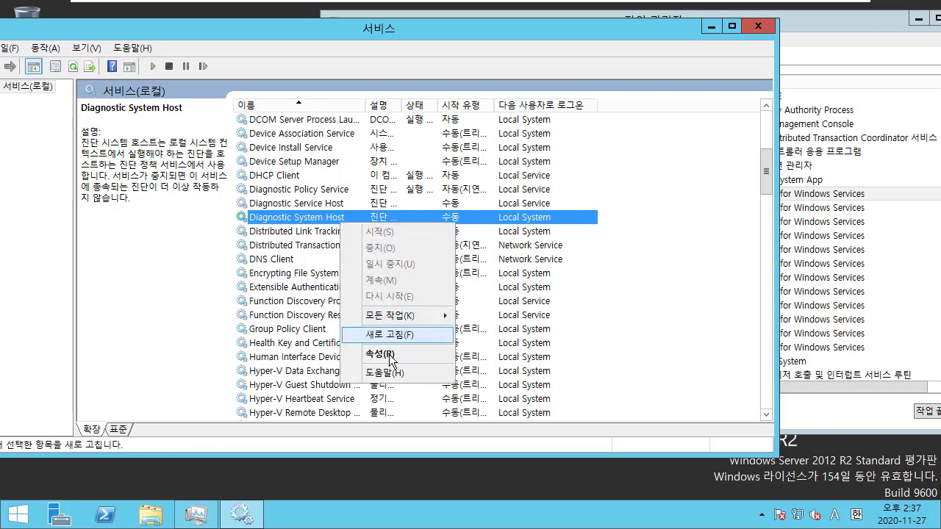
left_click(381, 354)
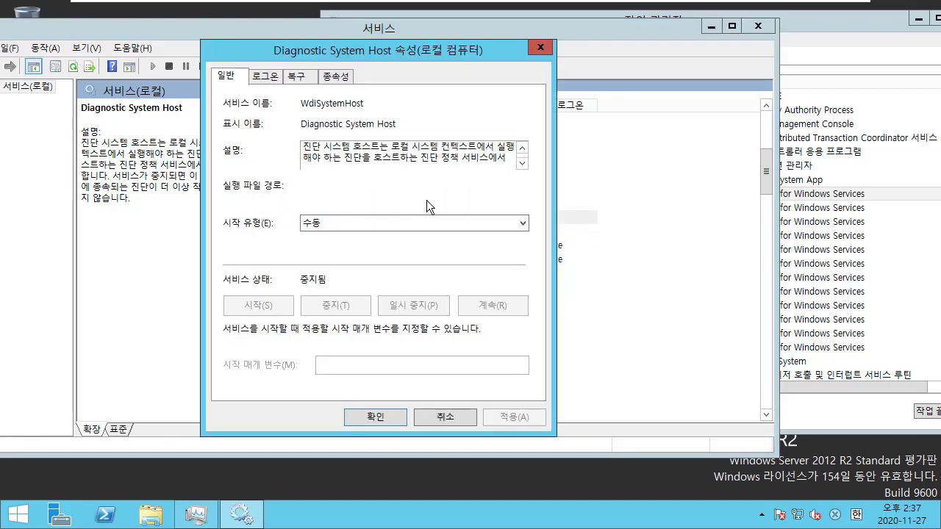
Step: Highlight LocalSystemNetworkRestricted in the service's executable path to examine its privilege group, and close the properties and the Services console
left_click_drag(385, 200, 543, 200)
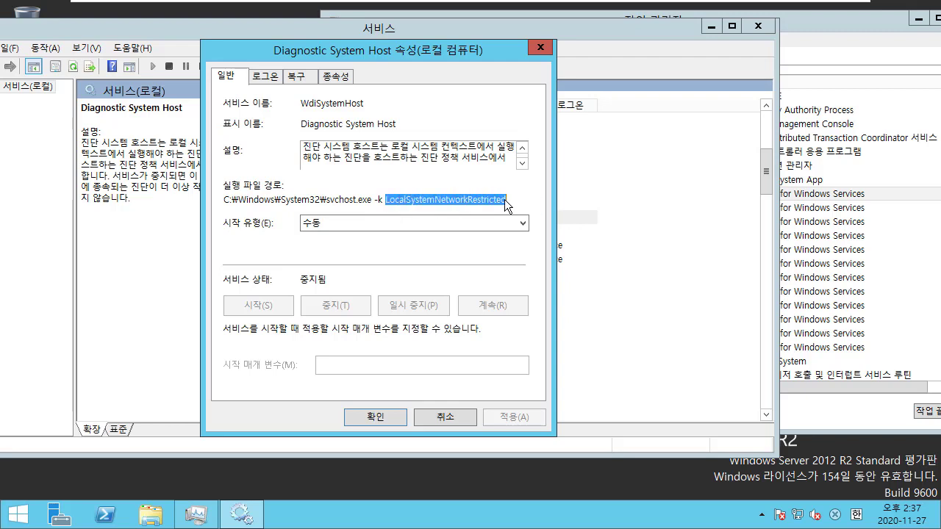
left_click(390, 203)
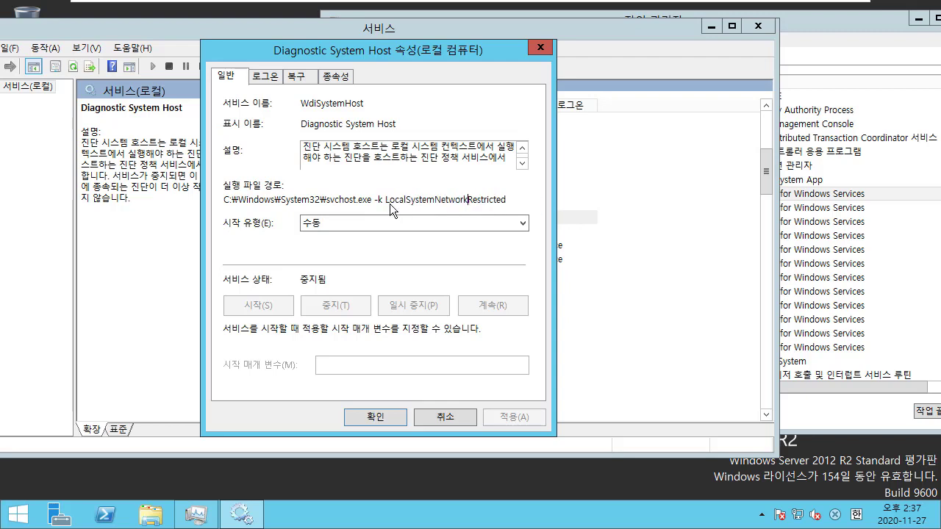
double_click(491, 199)
left_click(449, 203)
left_click_drag(418, 48, 341, 58)
left_click(465, 57)
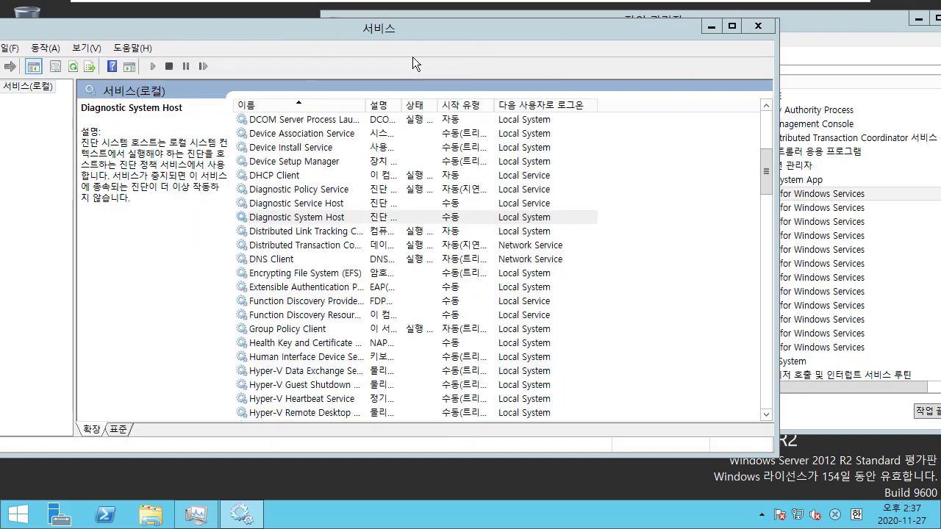
left_click(750, 26)
Step: Reposition Task Manager and compare its logged-on users view with the detailed process list
left_click_drag(559, 21, 488, 25)
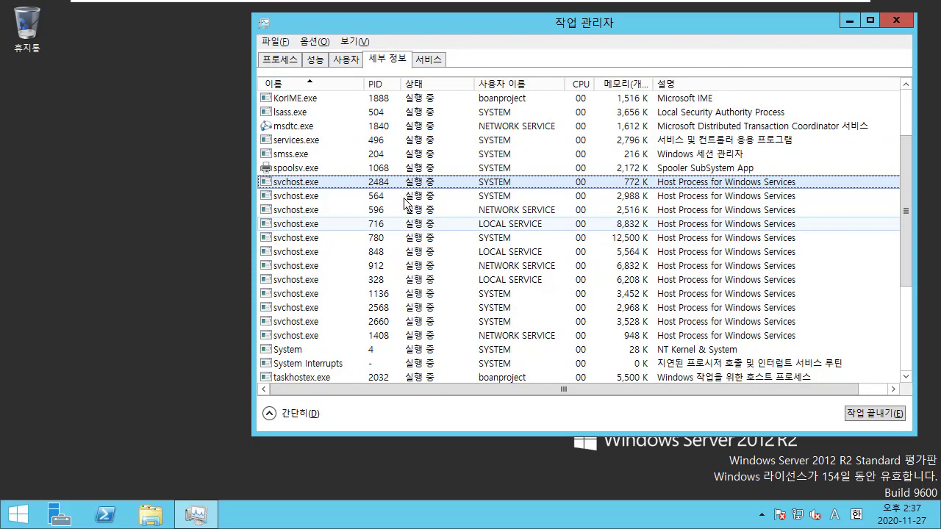
left_click_drag(536, 21, 580, 28)
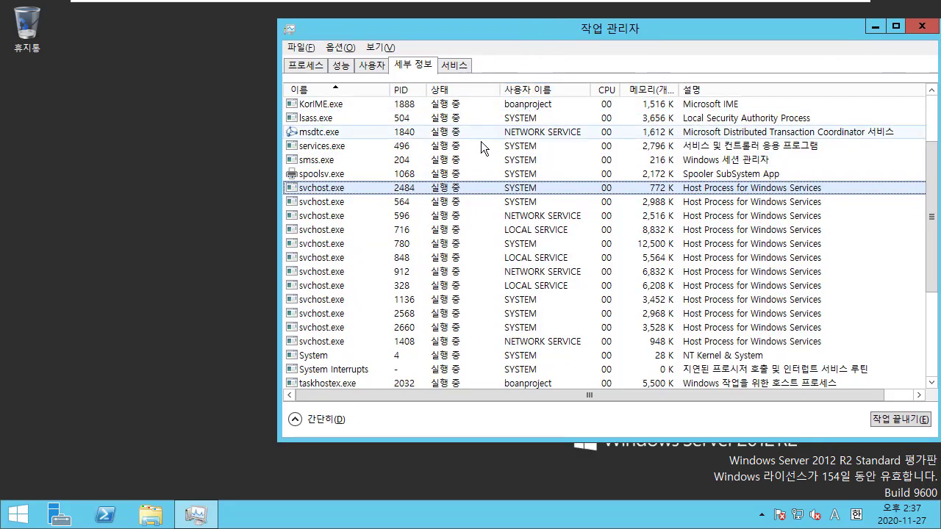
left_click(371, 64)
left_click(424, 67)
left_click(377, 66)
left_click(420, 65)
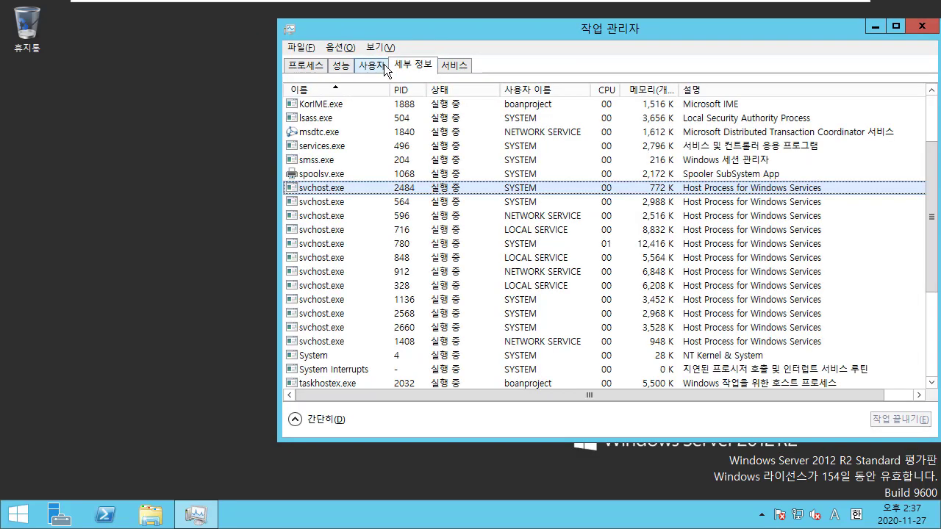
left_click(375, 66)
left_click(417, 64)
Step: Review the accounts running each process in the detailed list and select the explorer.exe process
scroll(471, 229, "down", 5)
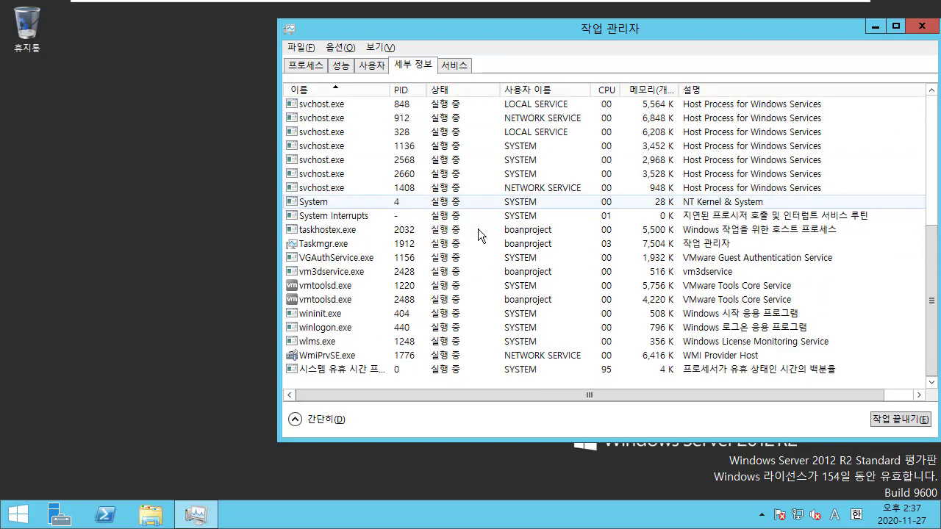
scroll(478, 229, "up", 5)
left_click(417, 148)
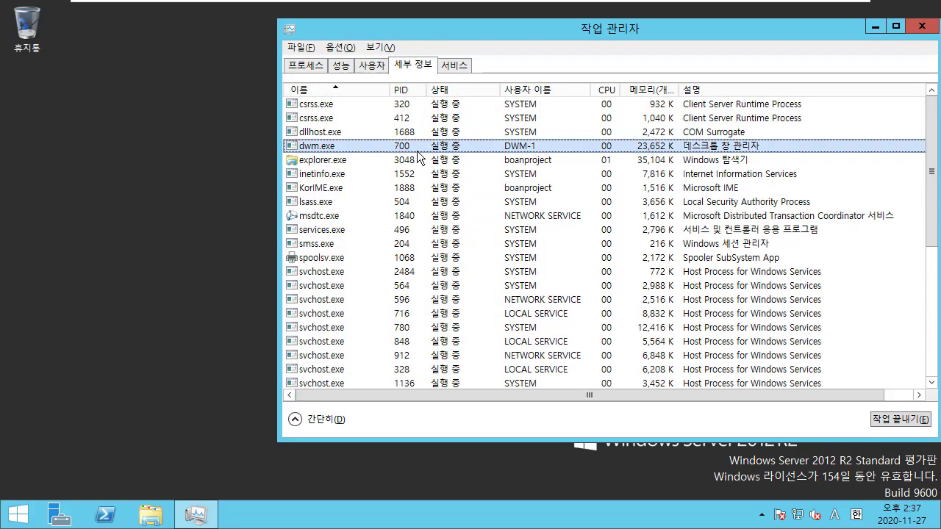
left_click(401, 161)
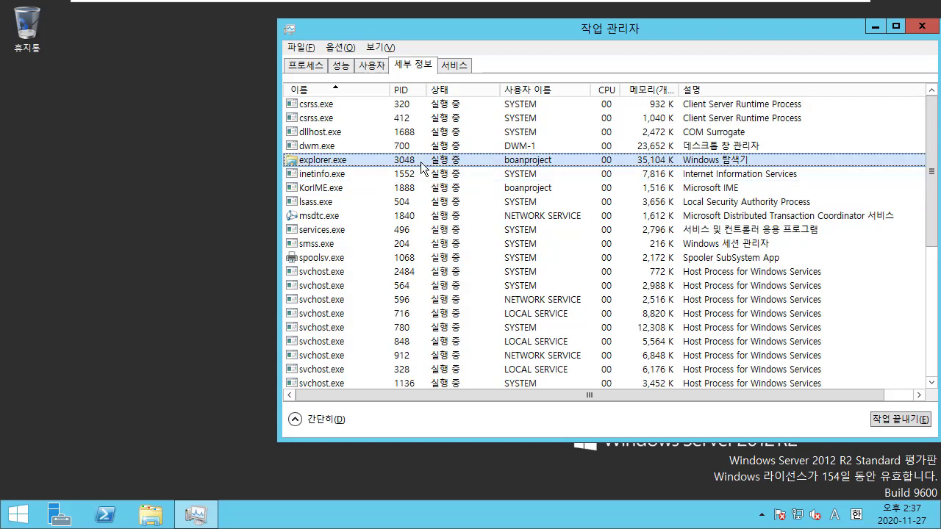
Step: Open local disk C: in File Explorer and place the window so the explorer.exe entry in Task Manager stays visible
right_click(368, 517)
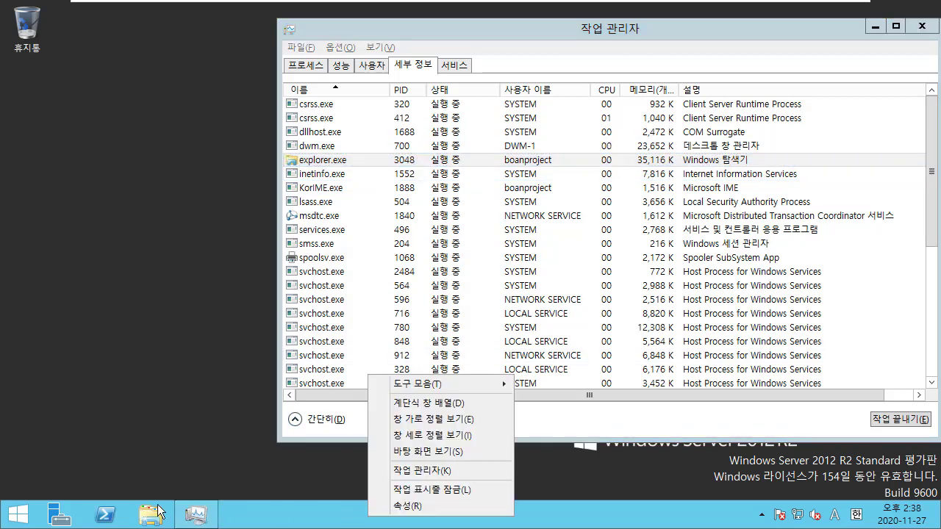
left_click(177, 445)
left_click(151, 516)
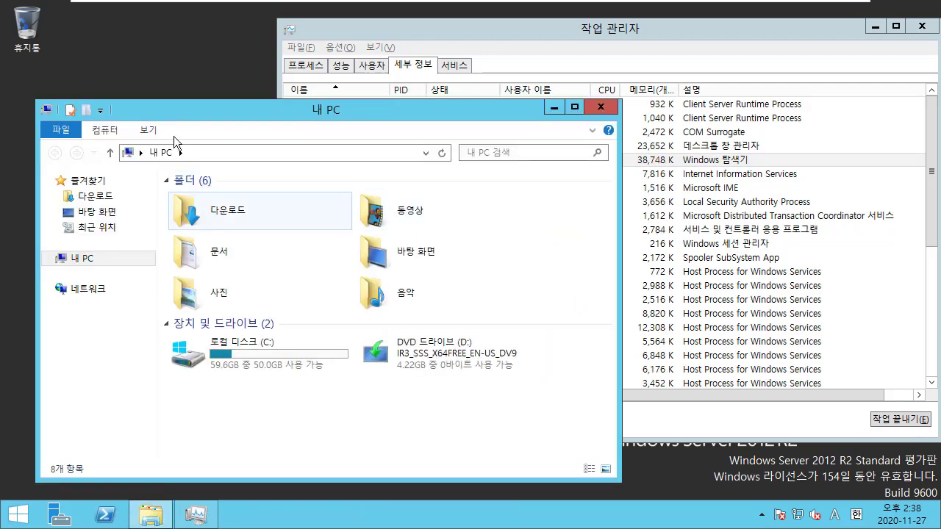
left_click(248, 340)
double_click(248, 343)
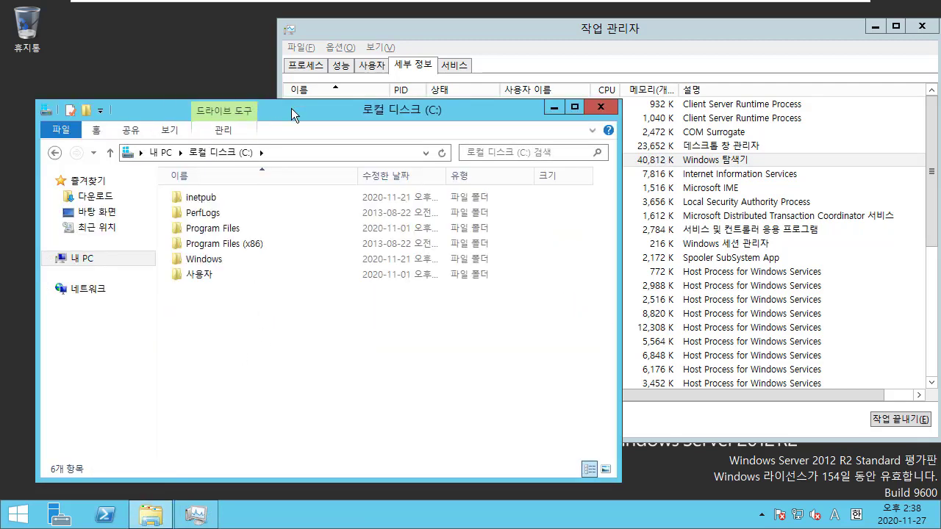
left_click_drag(291, 108, 317, 190)
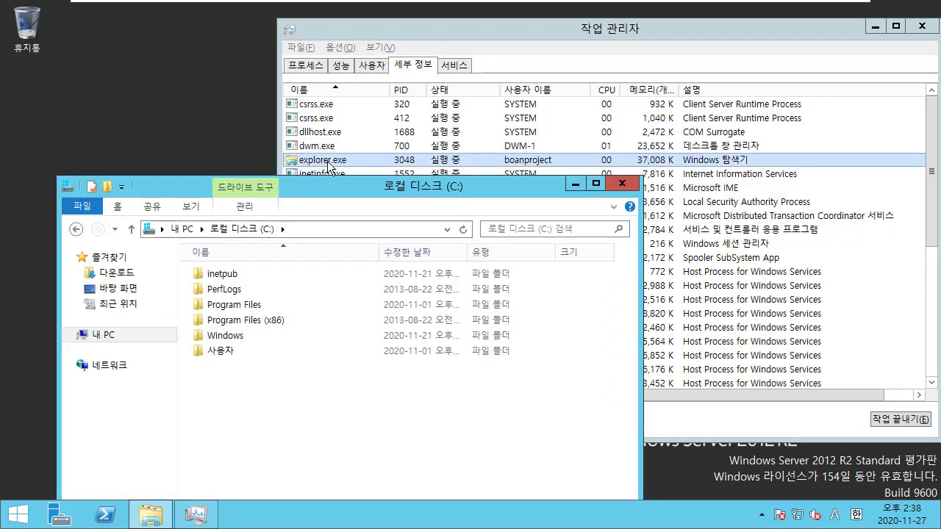
left_click_drag(348, 191, 343, 209)
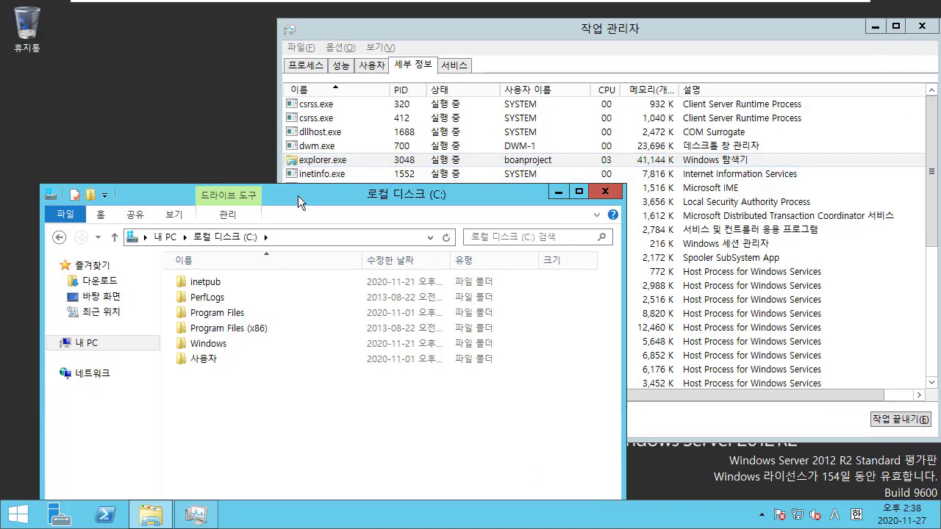
left_click_drag(298, 195, 306, 229)
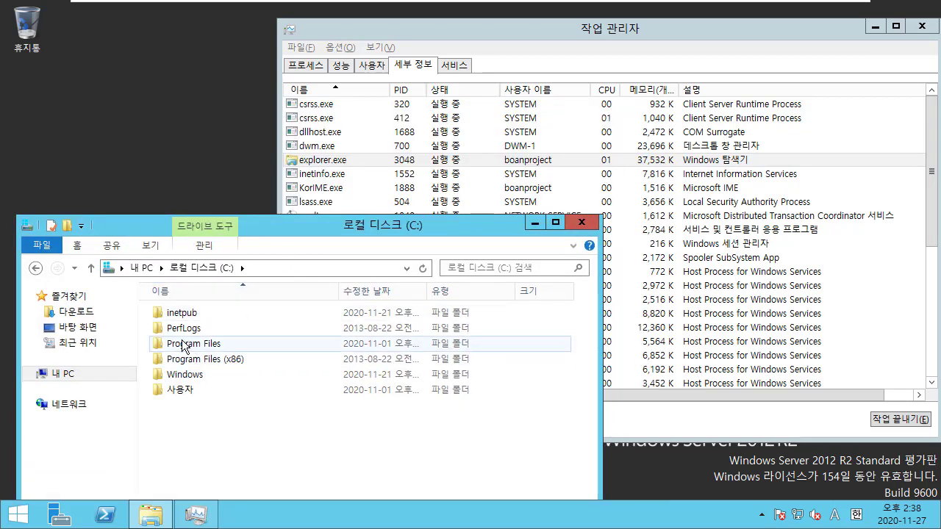
Step: View the contents of the inetpub folder, return to the root of drive C: and reposition the window
double_click(193, 314)
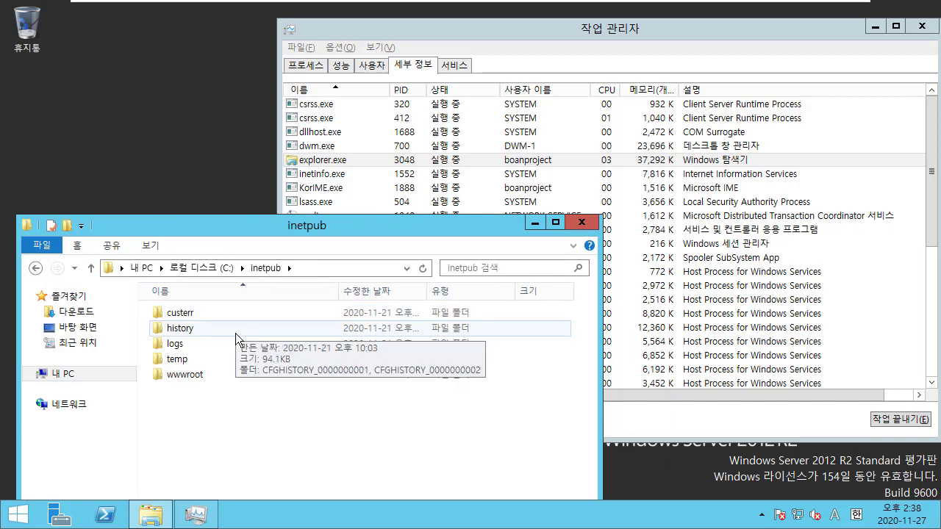
left_click(45, 271)
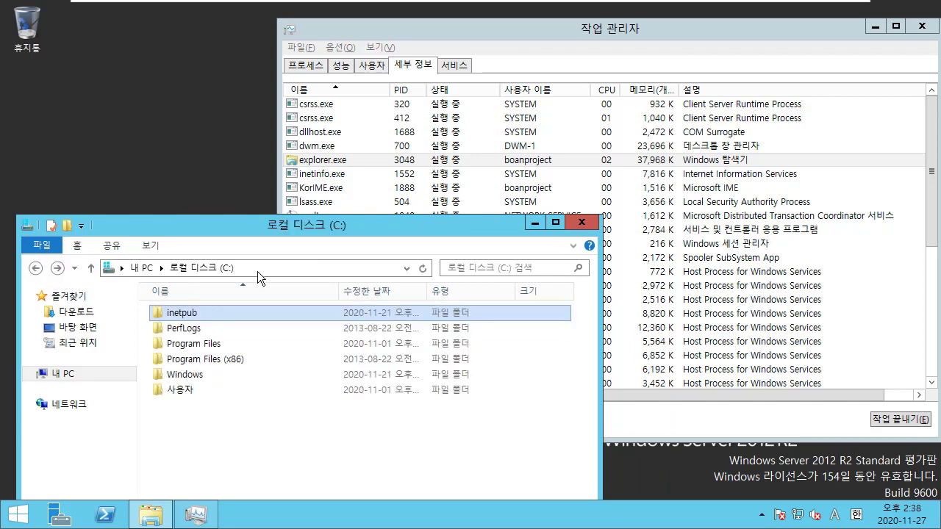
left_click_drag(267, 229, 280, 208)
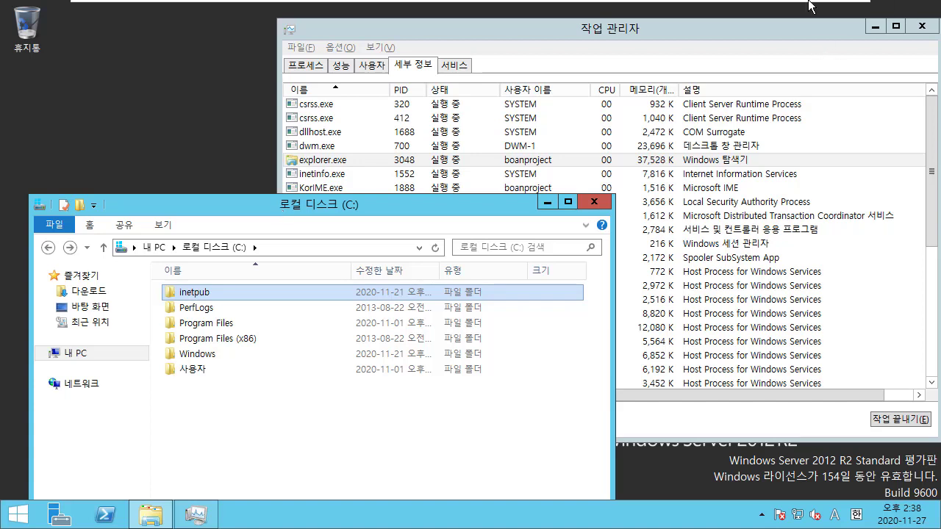
Step: Minimize the Windows Server virtual machine and bring the lower part of the Notepad checklist into view
mouse_move(721, 3)
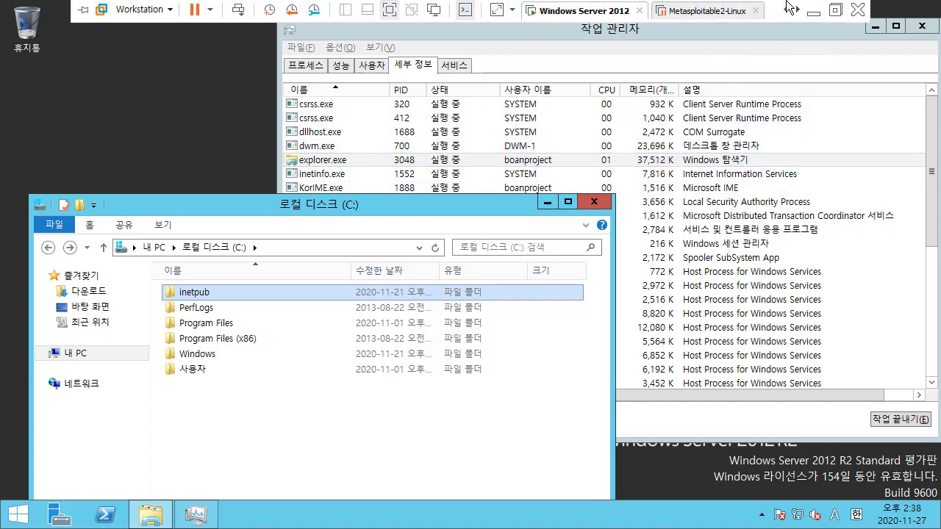
left_click(813, 10)
left_click(334, 289)
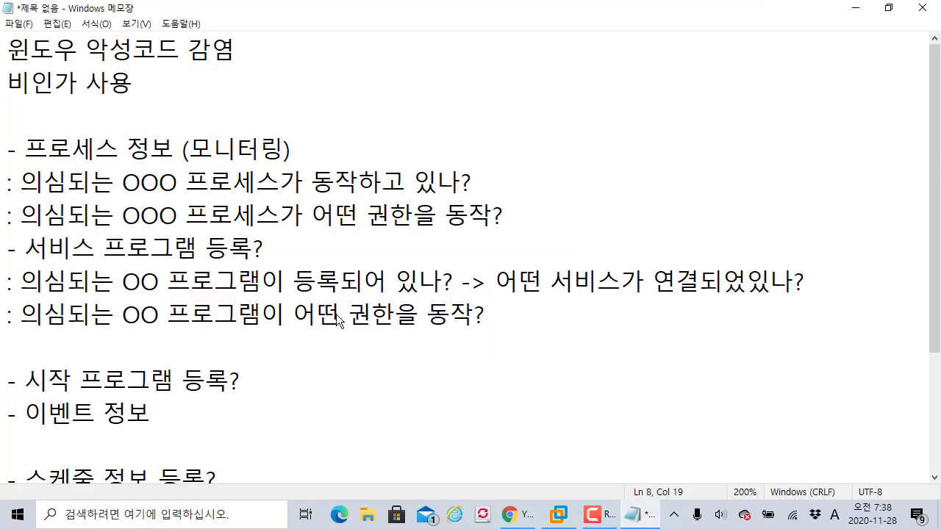
scroll(336, 314, "down", 1)
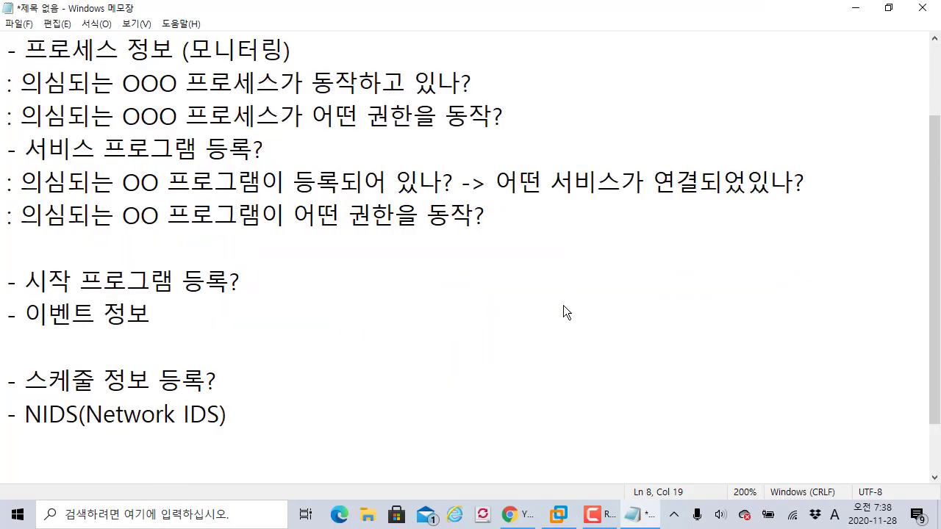
Step: Draw a red box containing "word.exe" beside the checklist, with an arrow pointing to the handwritten word "docx"
left_click_drag(479, 262, 691, 407)
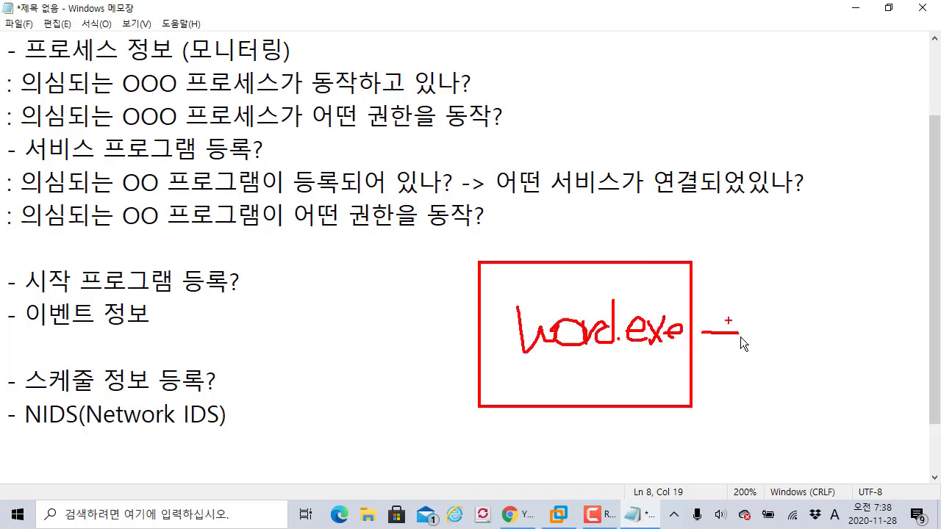
left_click_drag(867, 316, 866, 335)
left_click_drag(885, 336, 916, 346)
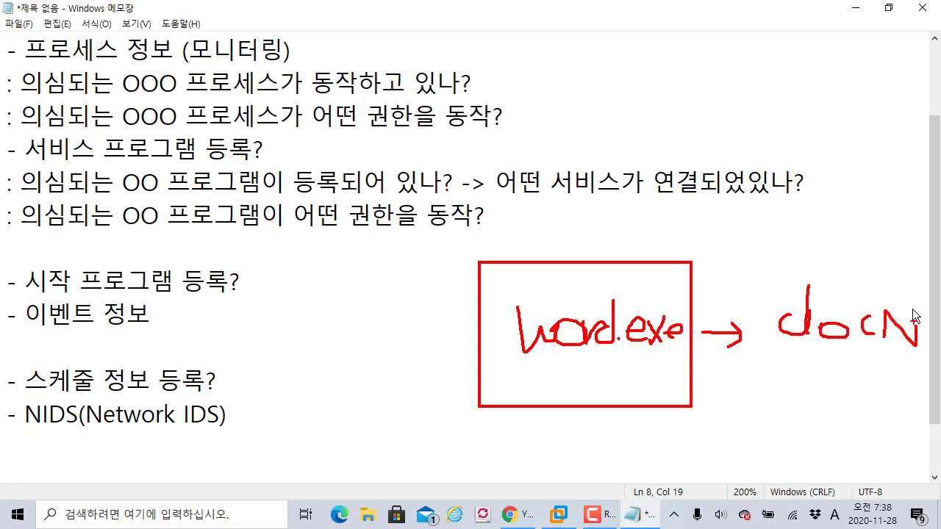
left_click_drag(919, 311, 899, 330)
Step: Add an underlined "explorer" with an arrow into the word.exe box, mark the box's upper edge and underline "docx"
mouse_move(434, 316)
left_mouse_down()
mouse_move(491, 316)
mouse_move(474, 334)
left_mouse_up()
mouse_move(304, 312)
left_mouse_down()
mouse_move(374, 317)
mouse_move(432, 303)
left_mouse_up()
left_click_drag(260, 341, 398, 342)
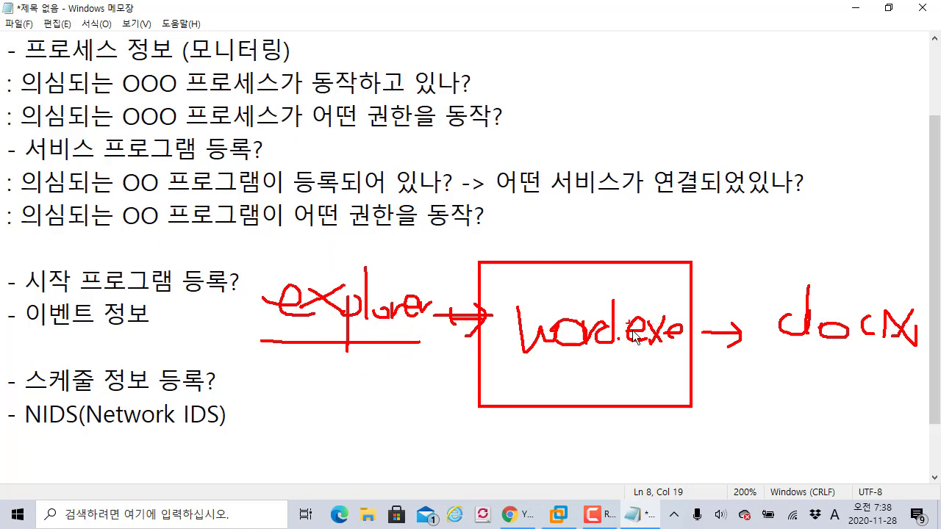
left_click_drag(624, 237, 654, 220)
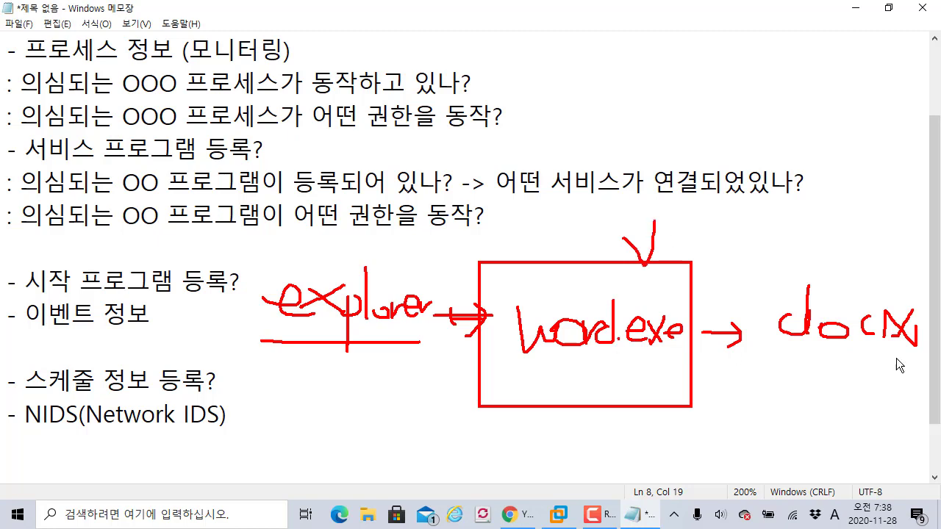
left_click_drag(793, 354, 907, 357)
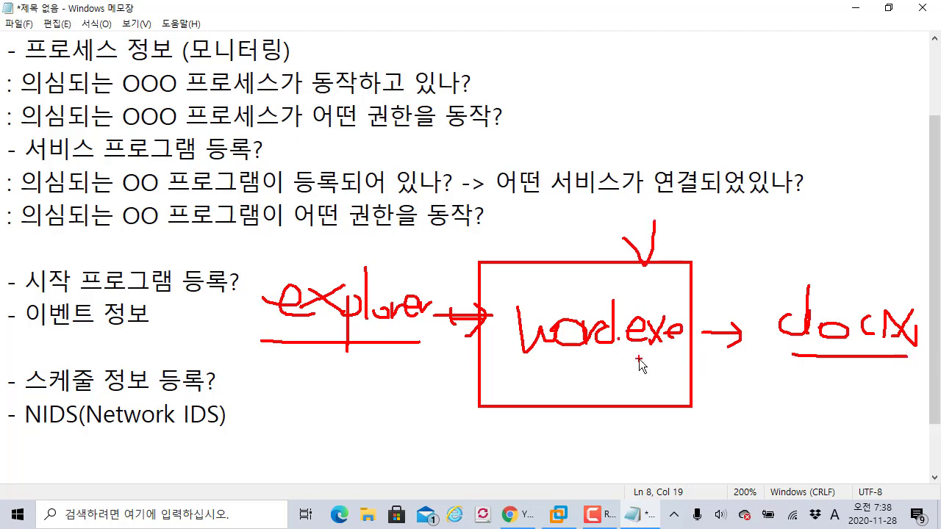
Step: Underline "word.exe" in red, then add an arrow from the box to a handwritten "hwp.exe" that points to "hwp"
mouse_move(685, 362)
left_mouse_down()
mouse_move(484, 357)
mouse_move(487, 432)
mouse_move(478, 431)
left_mouse_up()
mouse_move(555, 401)
left_mouse_down()
mouse_move(577, 462)
mouse_move(604, 445)
mouse_move(656, 446)
mouse_move(662, 464)
left_mouse_up()
left_click(632, 454)
mouse_move(668, 446)
left_mouse_down()
mouse_move(688, 464)
mouse_move(677, 466)
left_mouse_up()
mouse_move(692, 448)
left_mouse_down()
mouse_move(693, 463)
mouse_move(768, 444)
left_mouse_up()
left_click(723, 462)
left_click_drag(758, 438, 744, 462)
mouse_move(813, 419)
left_mouse_down()
mouse_move(824, 460)
mouse_move(854, 460)
mouse_move(866, 442)
left_mouse_up()
mouse_move(868, 439)
left_mouse_down()
mouse_move(869, 481)
mouse_move(872, 460)
left_mouse_up()
left_click(891, 462)
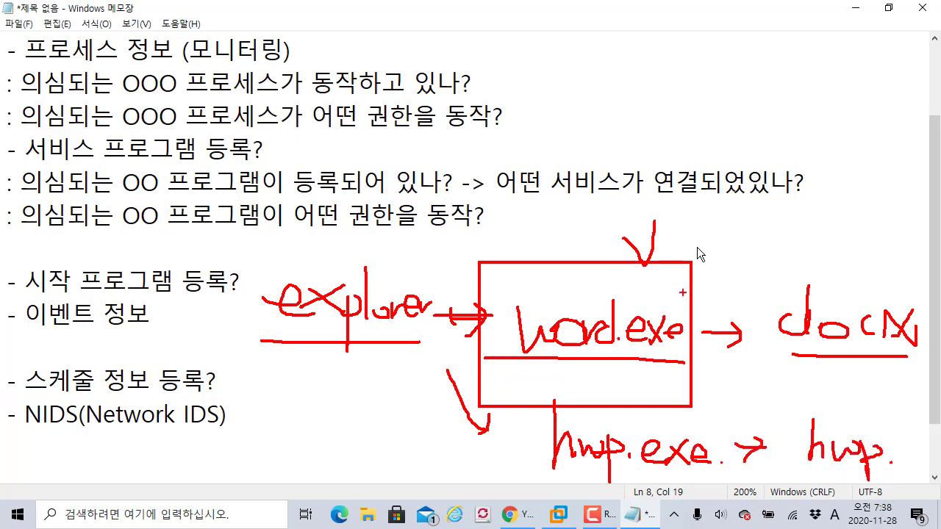
Step: Clear the red drawings, minimize the Notepad checklist and switch to the Windows Server virtual machine in VMware
key("Escape")
left_click(856, 8)
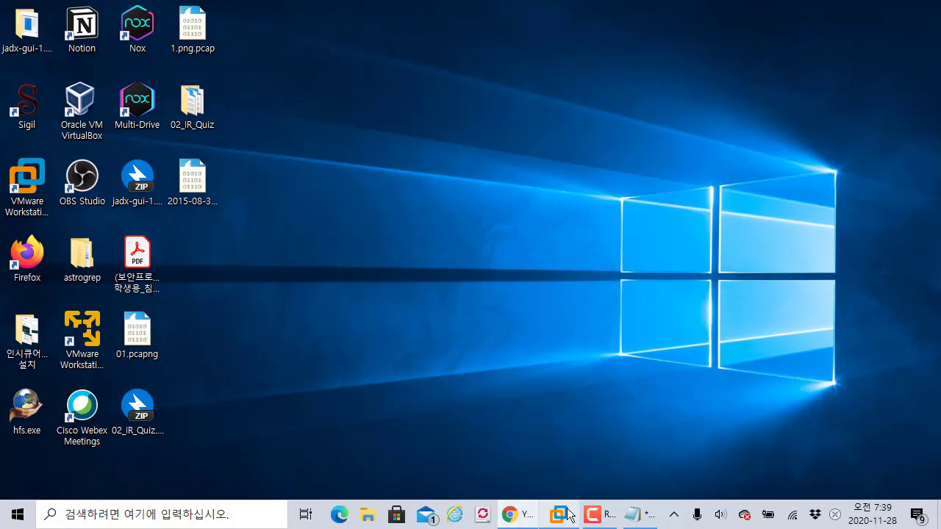
left_click(559, 513)
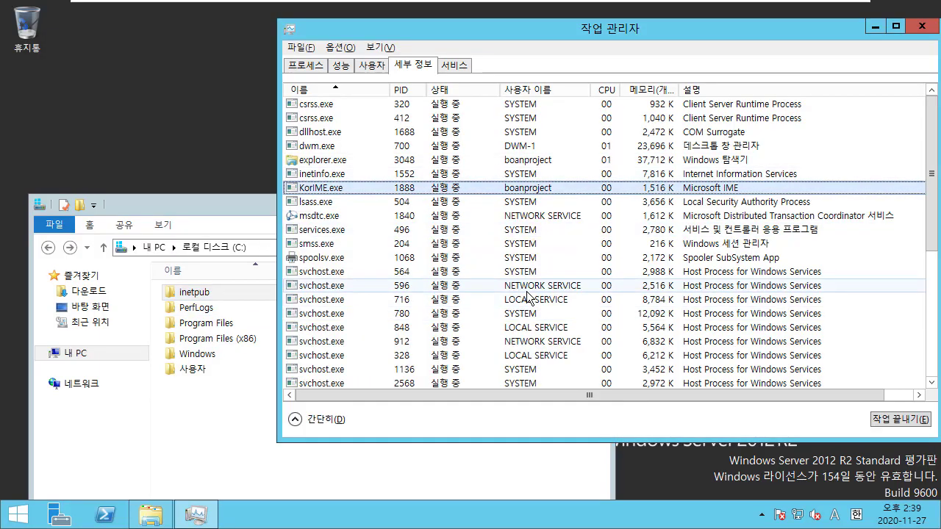
Step: Look over the detailed process list in Task Manager and close the drive C: folder window
scroll(529, 300, "down", 5)
scroll(530, 301, "up", 5)
right_click(847, 117)
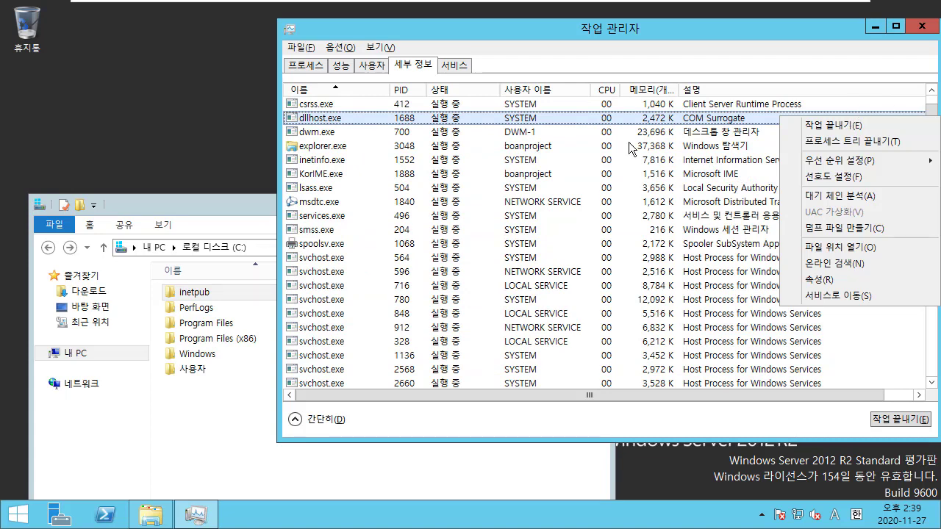
left_click(456, 195)
left_click(251, 208)
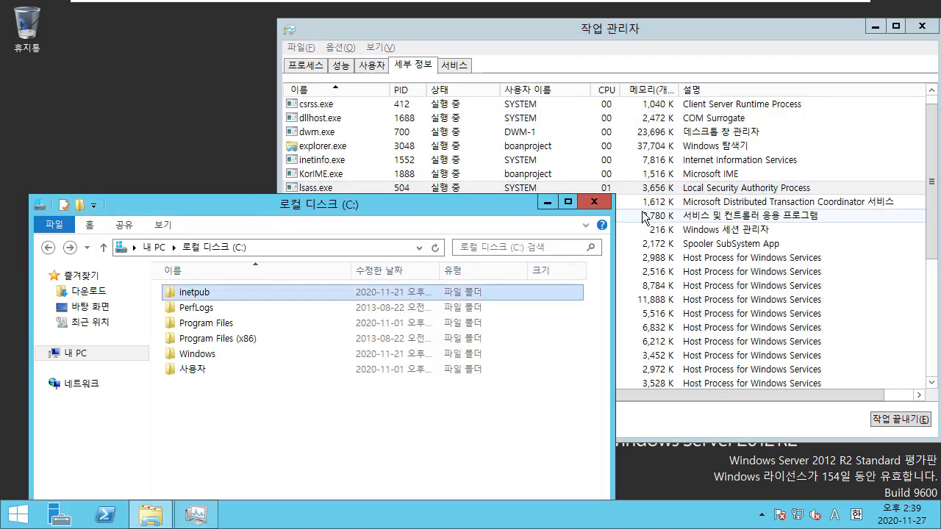
left_click(594, 202)
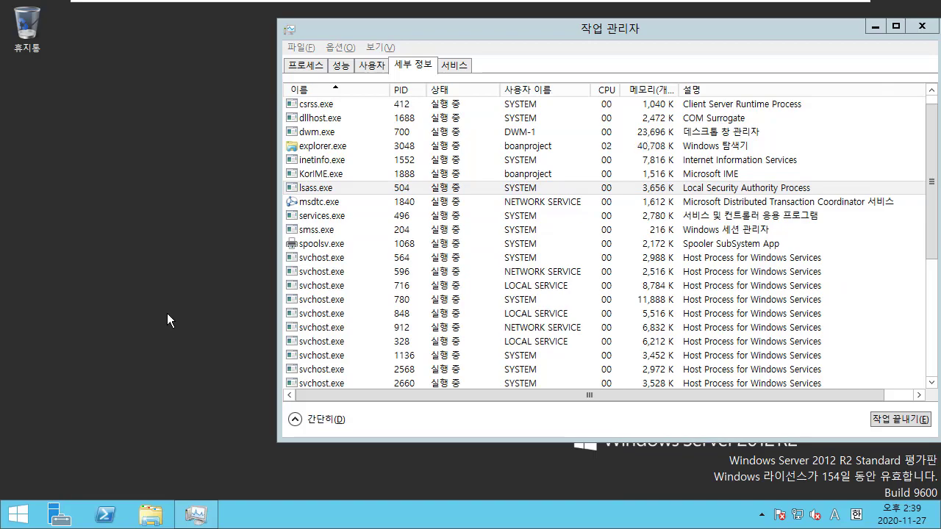
key("super")
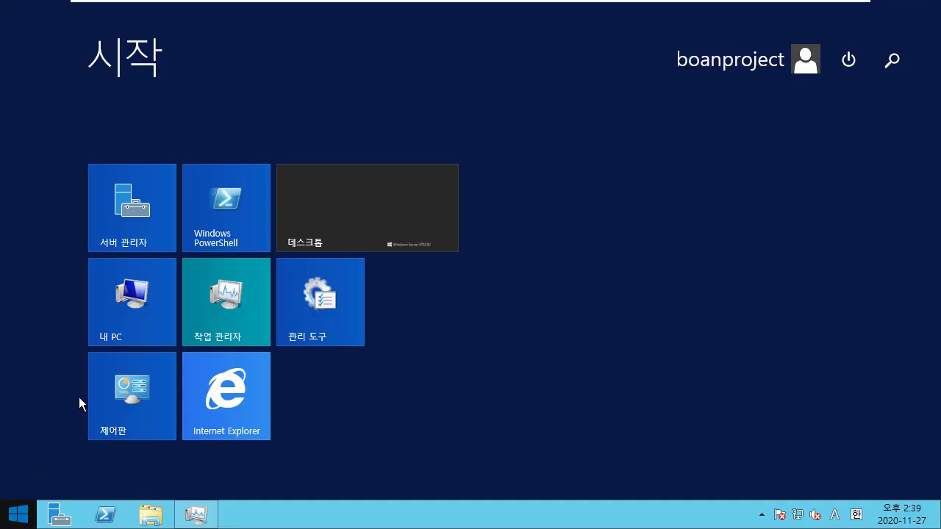
left_click(225, 389)
key("Escape")
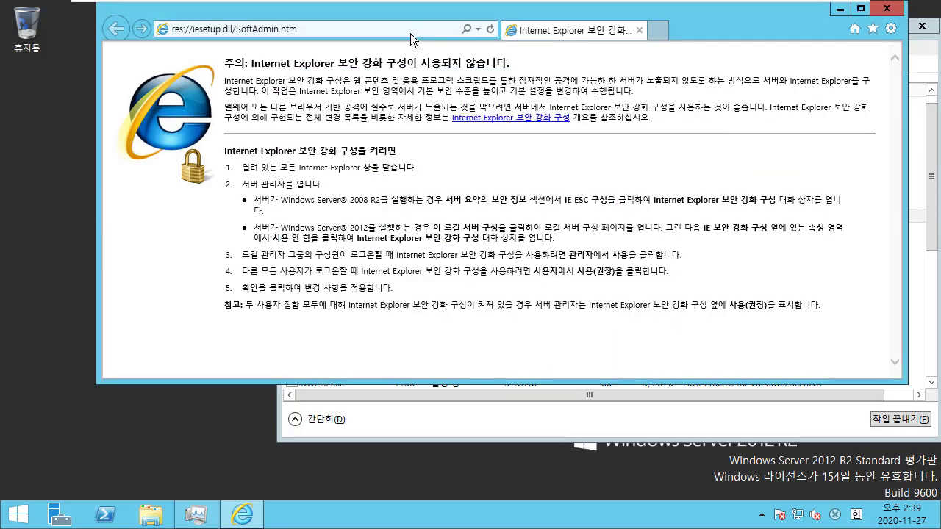
left_click(410, 33)
type("www.google.com/")
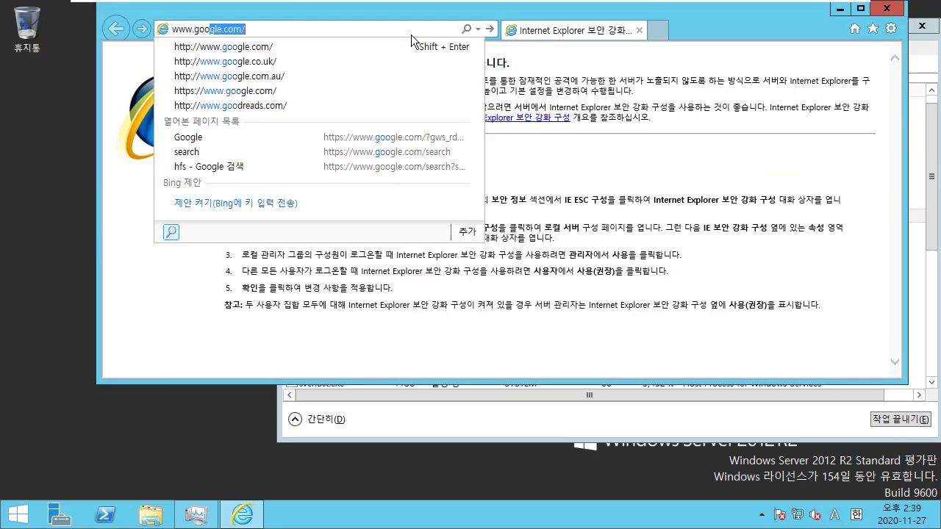
key("Return")
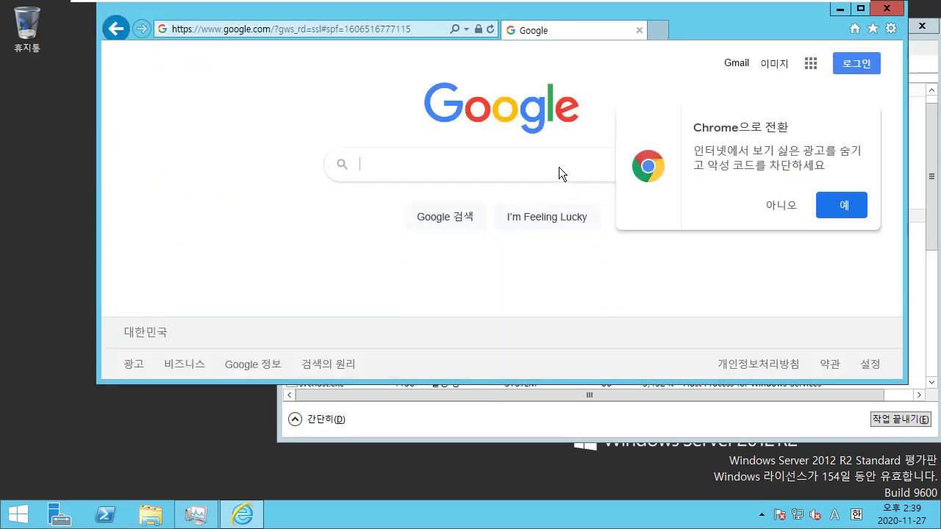
left_click(781, 205)
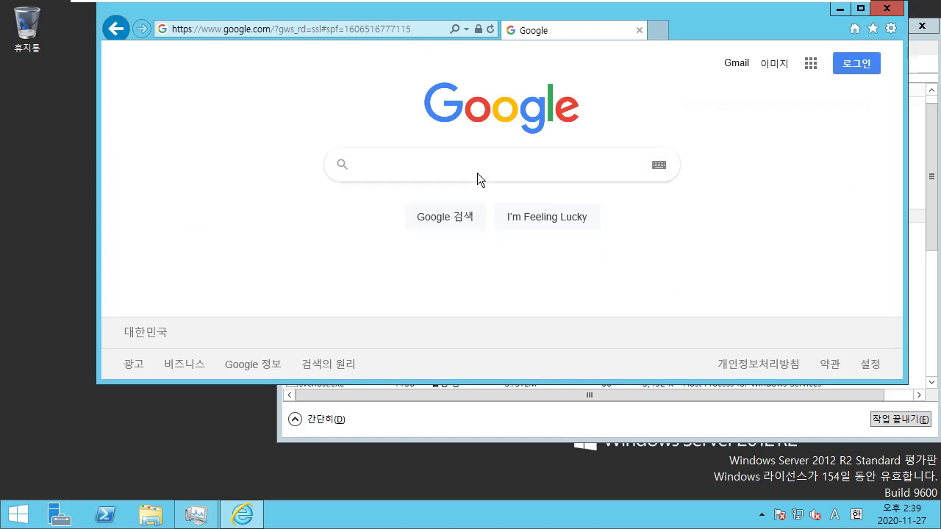
Step: Search Google for "sysinternals suite", maximize the browser and open the Microsoft Docs Sysinternals Suite page
left_click(477, 172)
type("sysinternals suite")
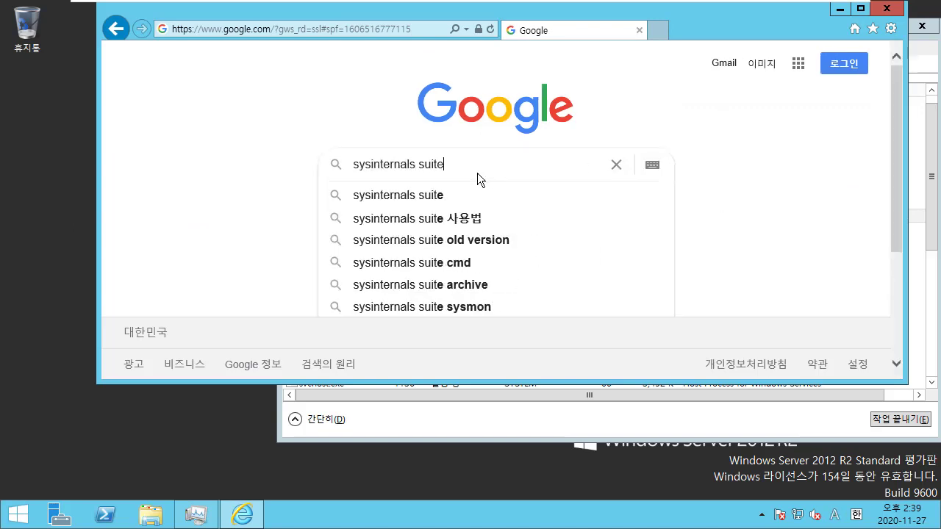
key("Return")
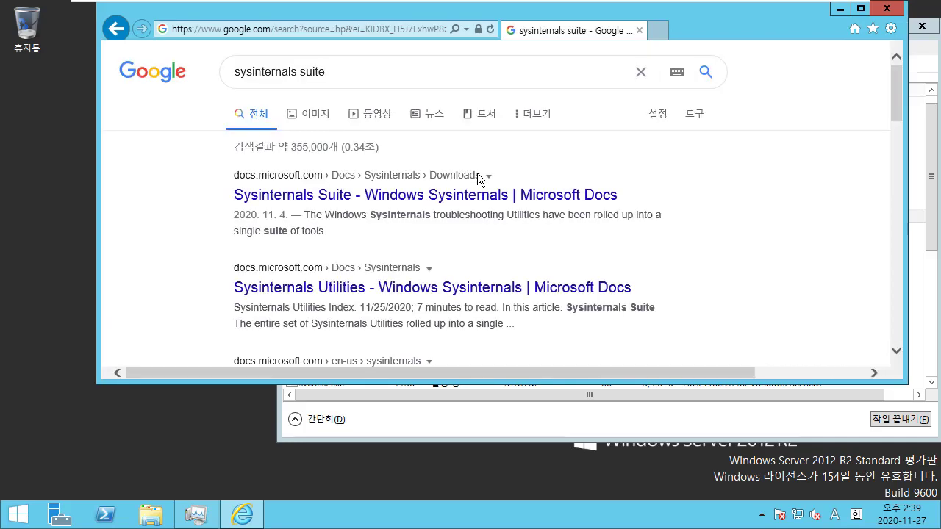
double_click(761, 26)
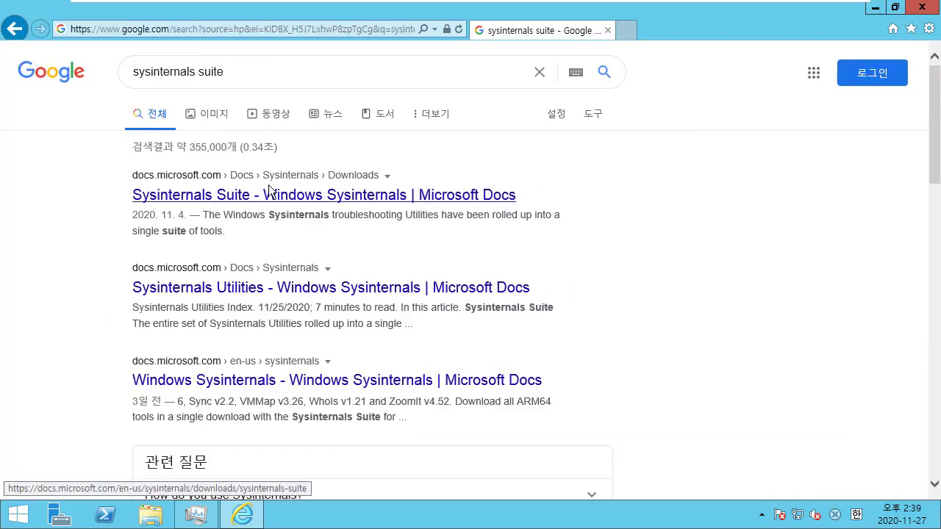
left_click_drag(89, 193, 559, 200)
left_click(250, 268)
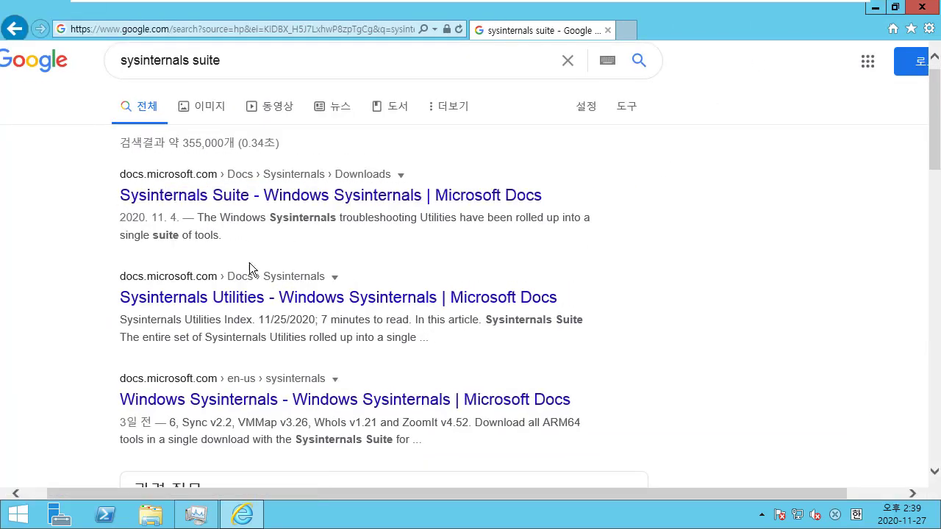
left_click(252, 201)
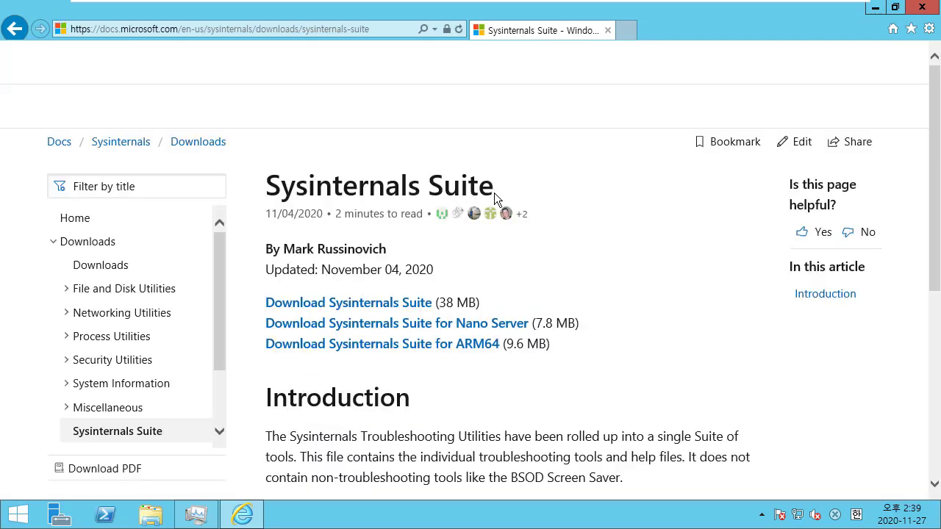
Step: Download and save the standard Sysinternals Suite package, SysinternalsSuite.zip, and open the folder containing it
triple_click(311, 185)
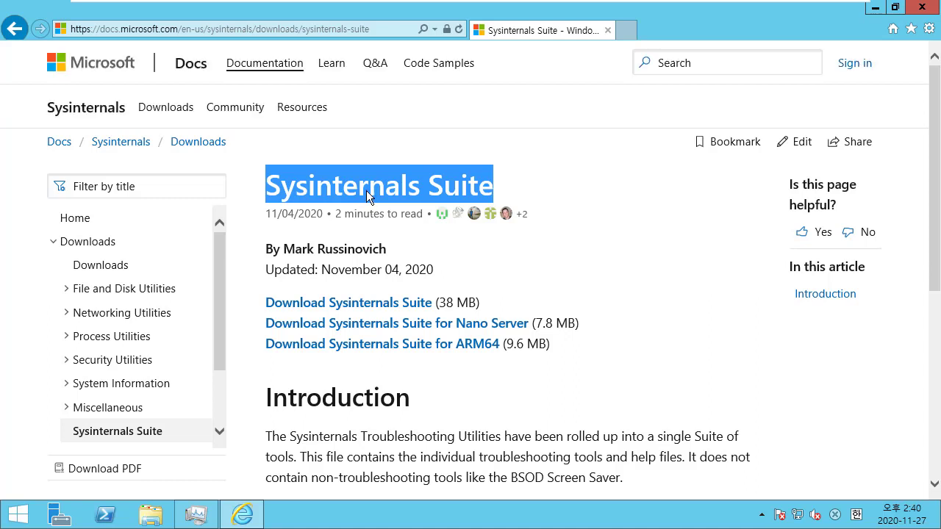
left_click(364, 304)
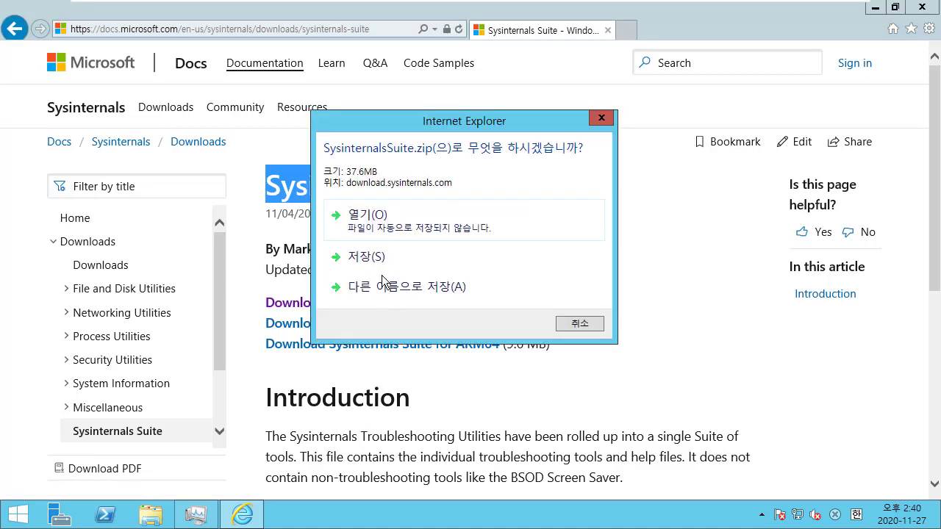
left_click(381, 259)
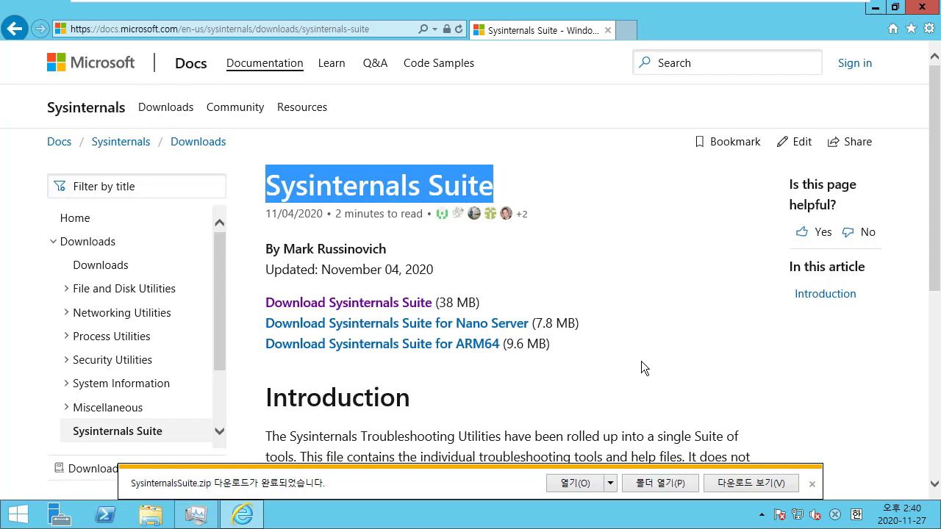
left_click(666, 483)
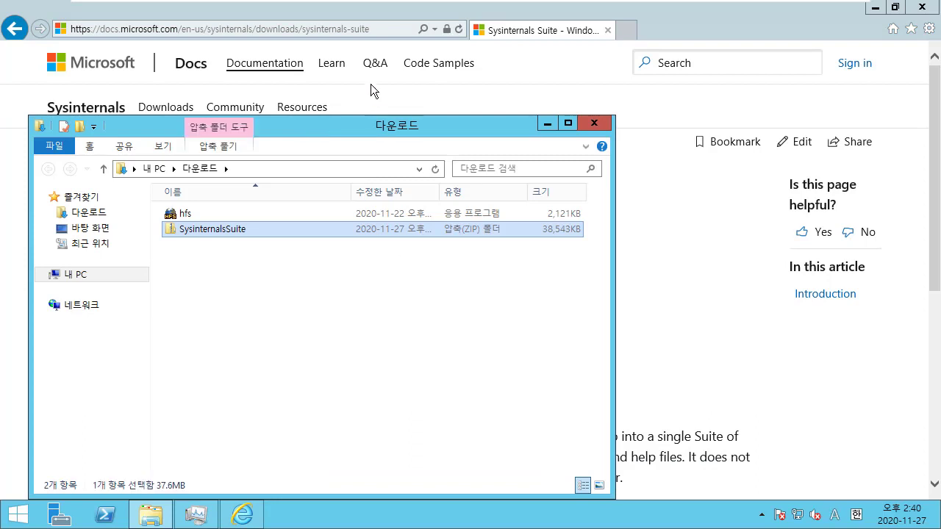
Step: Reposition the Downloads window and extract the SysinternalsSuite archive to C:\Users\Administrator\Downloads\SysinternalsSuite, showing the extracted files when complete
left_click_drag(360, 129, 440, 111)
left_click(353, 263)
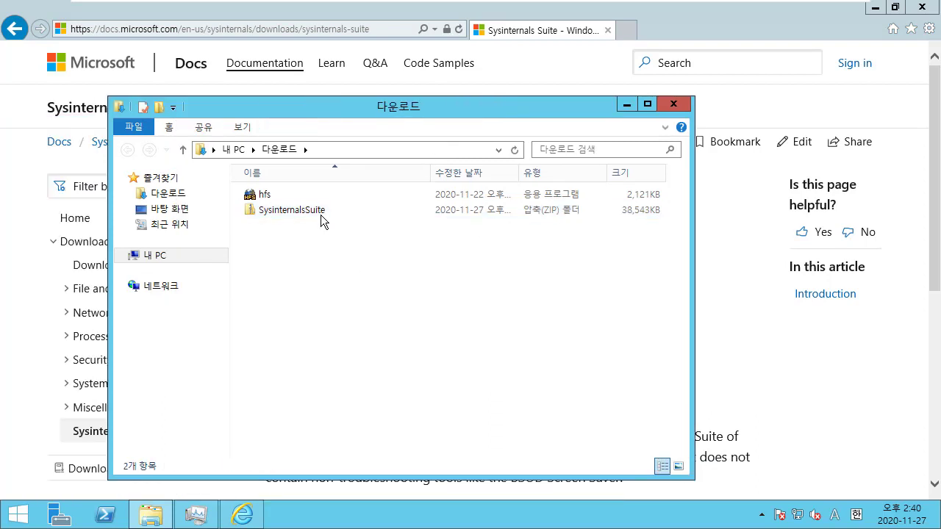
left_click(320, 213)
right_click(320, 212)
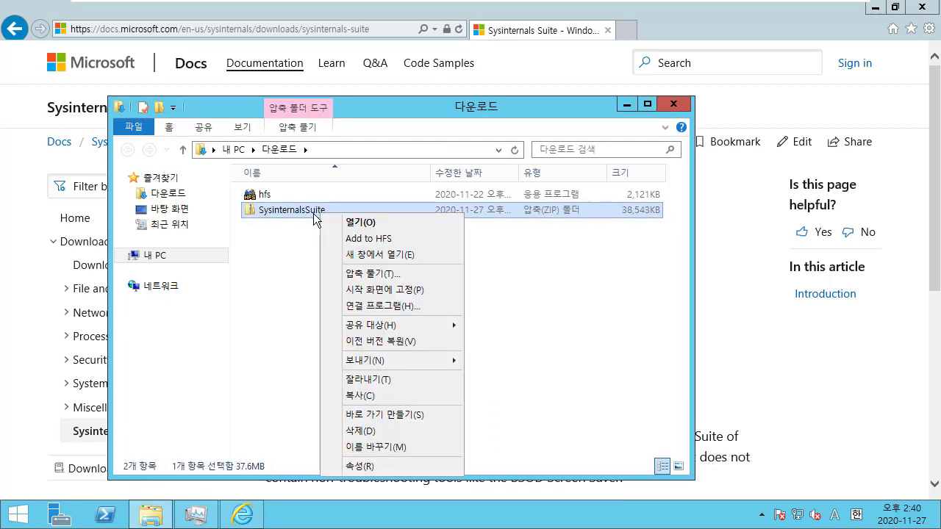
left_click(412, 274)
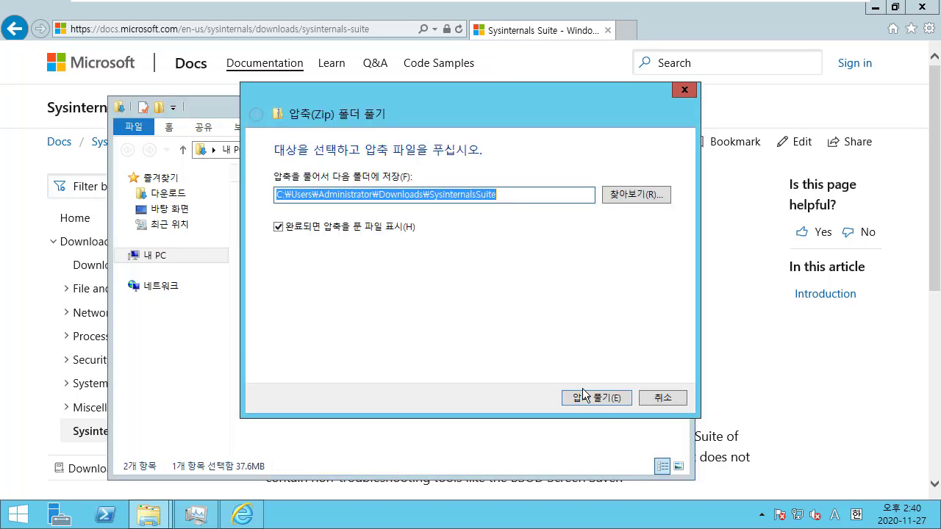
left_click(596, 398)
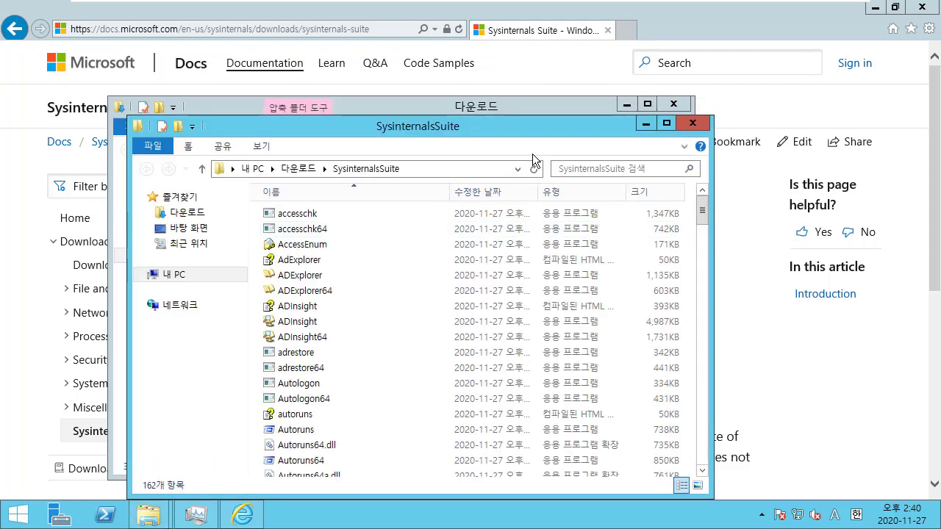
Step: Reposition the SysinternalsSuite folder window, select AccessEnum and open the folder's view options
left_click_drag(474, 120, 484, 93)
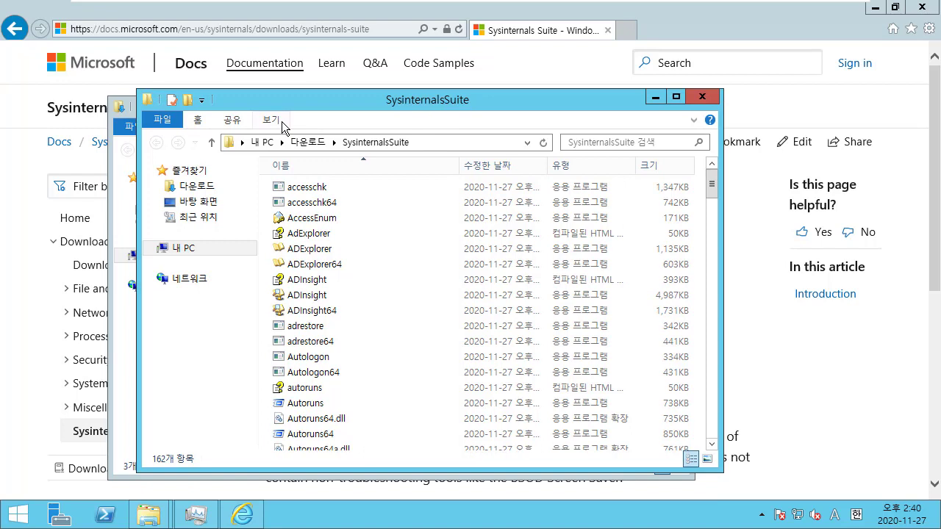
left_click(316, 218)
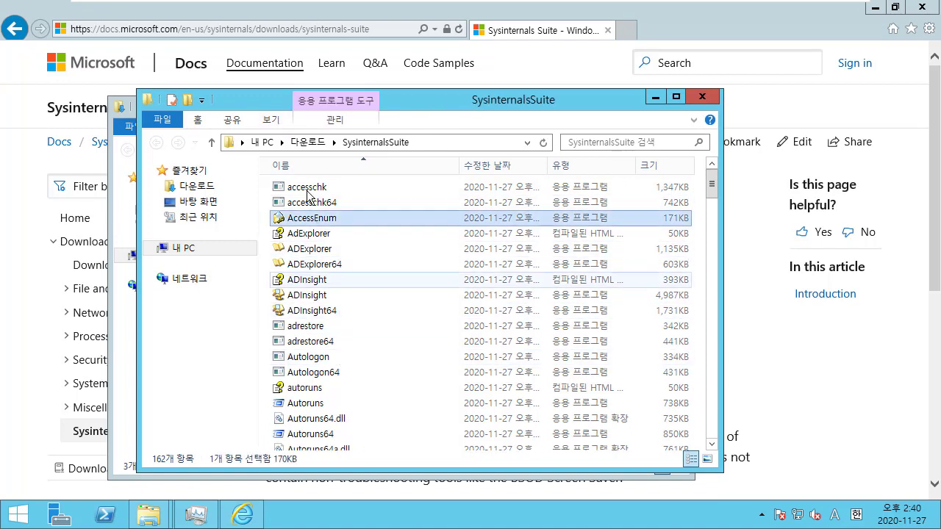
left_click(280, 123)
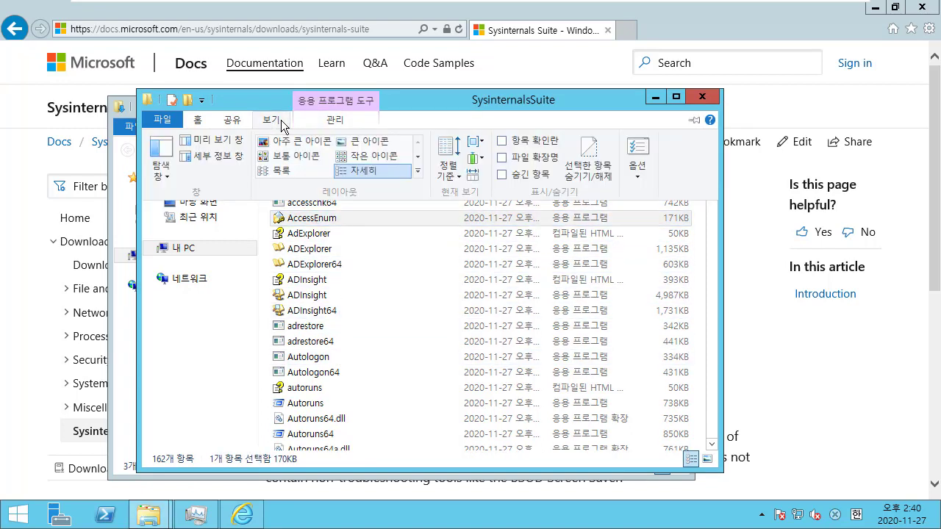